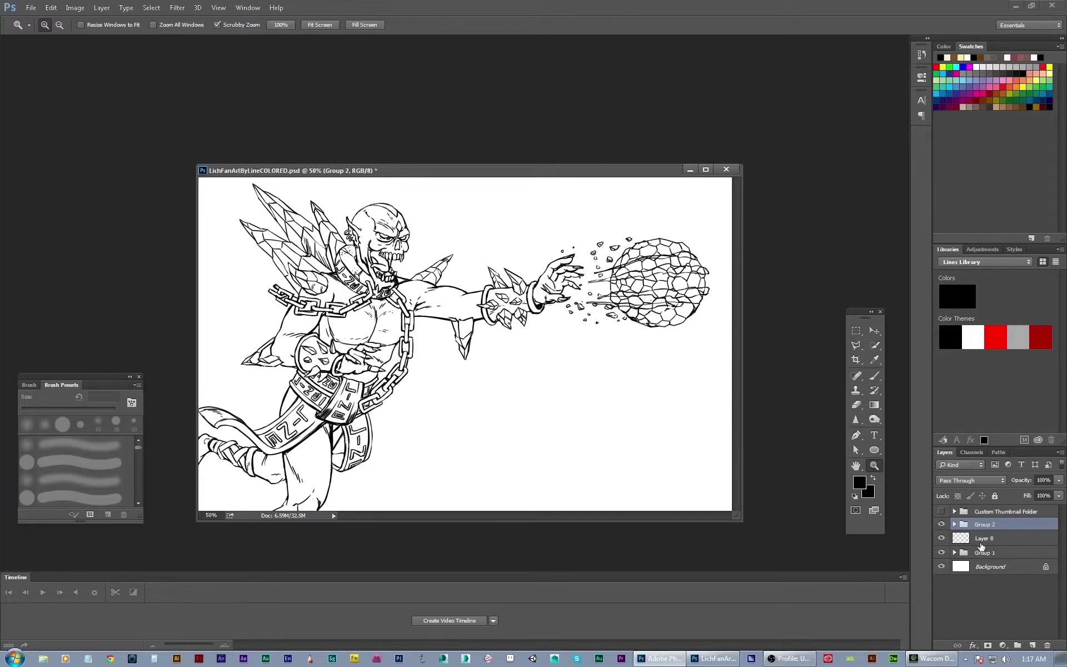
Reorder Group 1 within the layer stack to set up the colouring layer
left_click_drag(981, 547, 963, 566)
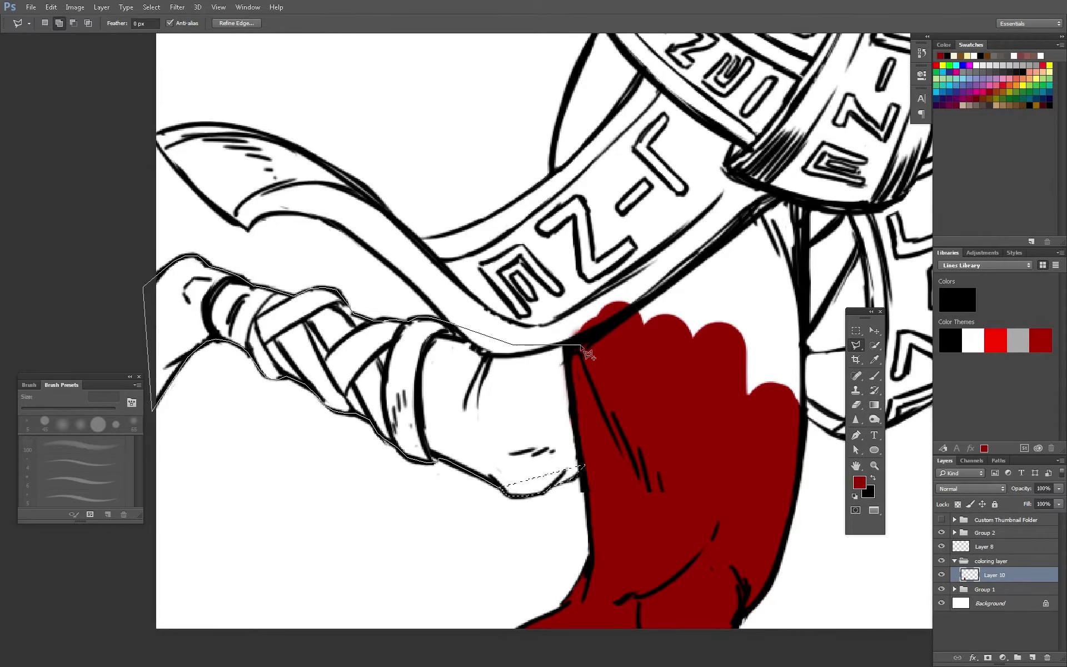
Fill the wrapped handle and the arm with dark red using Polygonal Lasso selections
key("alt+BackSpace")
key("ctrl+d")
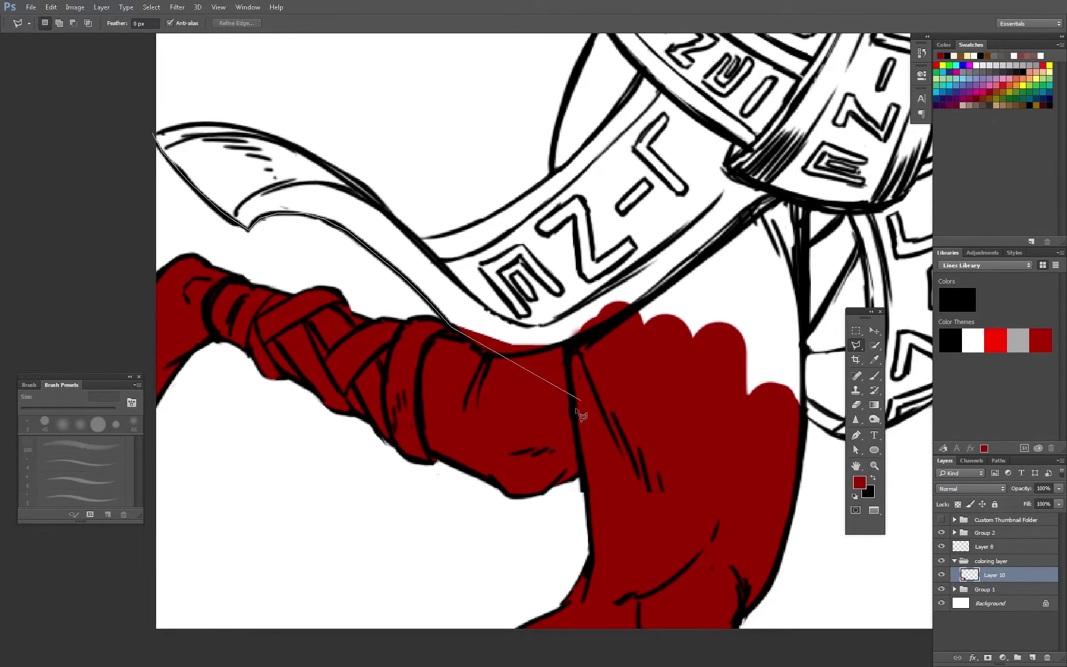
left_click(561, 421)
left_click(804, 412)
left_click(819, 150)
double_click(347, 238)
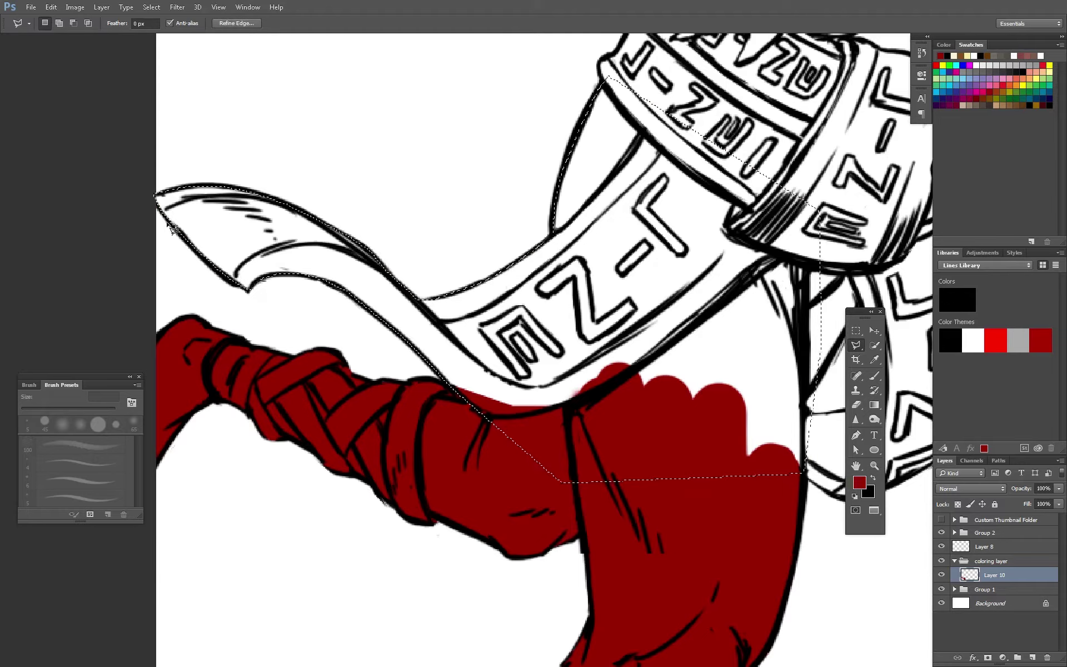
key("alt+BackSpace")
key("ctrl+d")
Lasso the belt area and fill it dark red
left_click(602, 589)
scroll(447, 547, "up", 10)
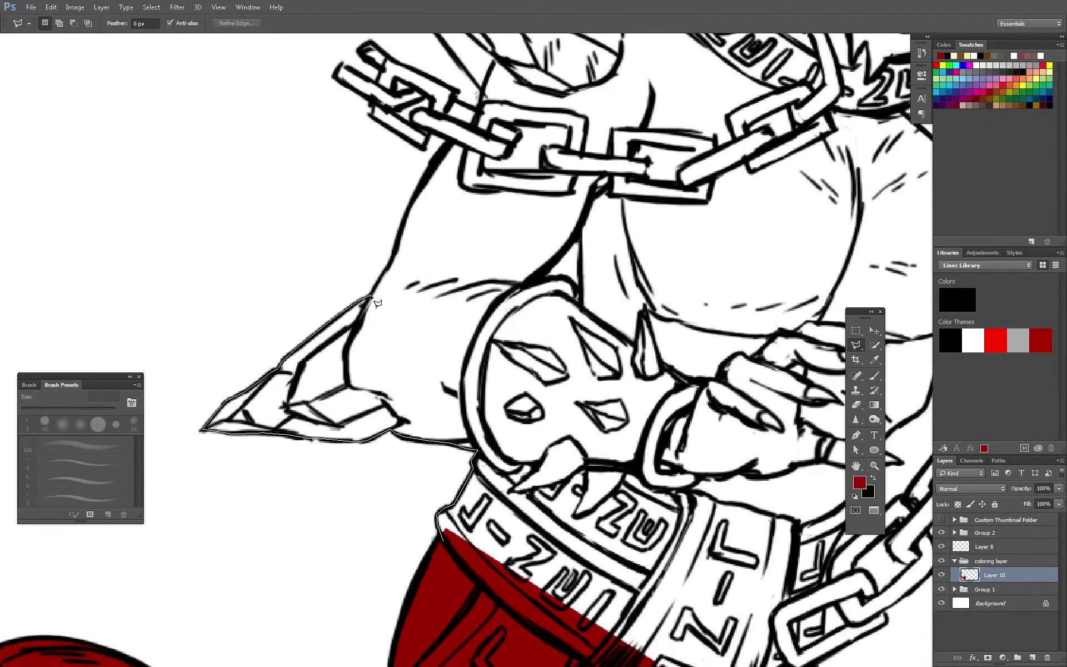
double_click(914, 427)
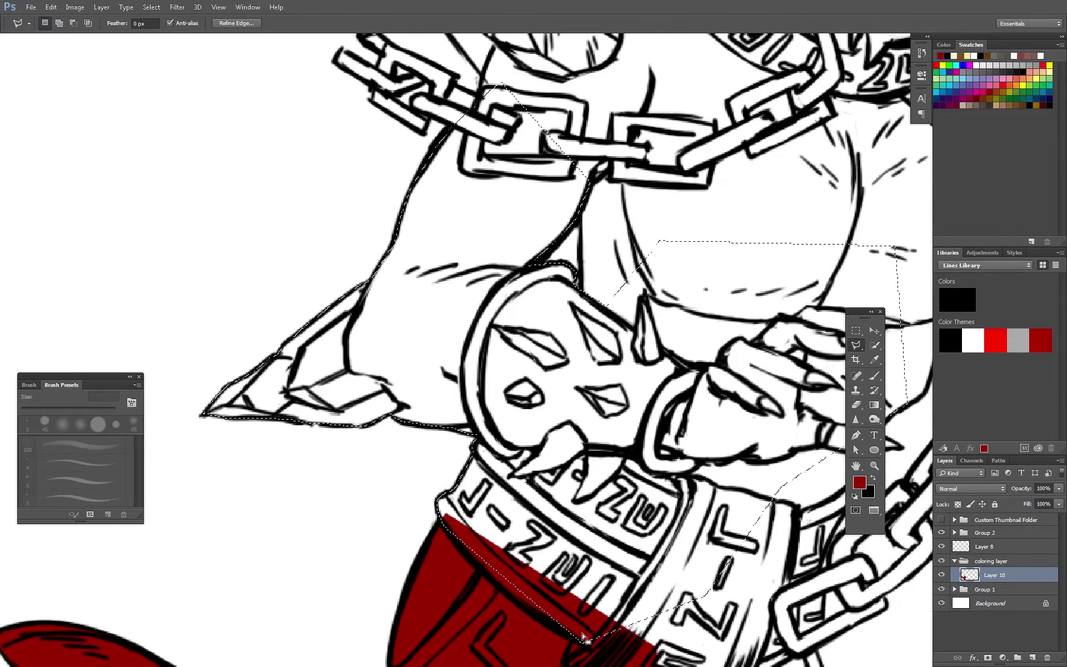
key("alt+BackSpace")
key("ctrl+d")
Lasso the chain links and fill them dark red
scroll(555, 389, "up", 6)
left_click(234, 370)
left_click(272, 395)
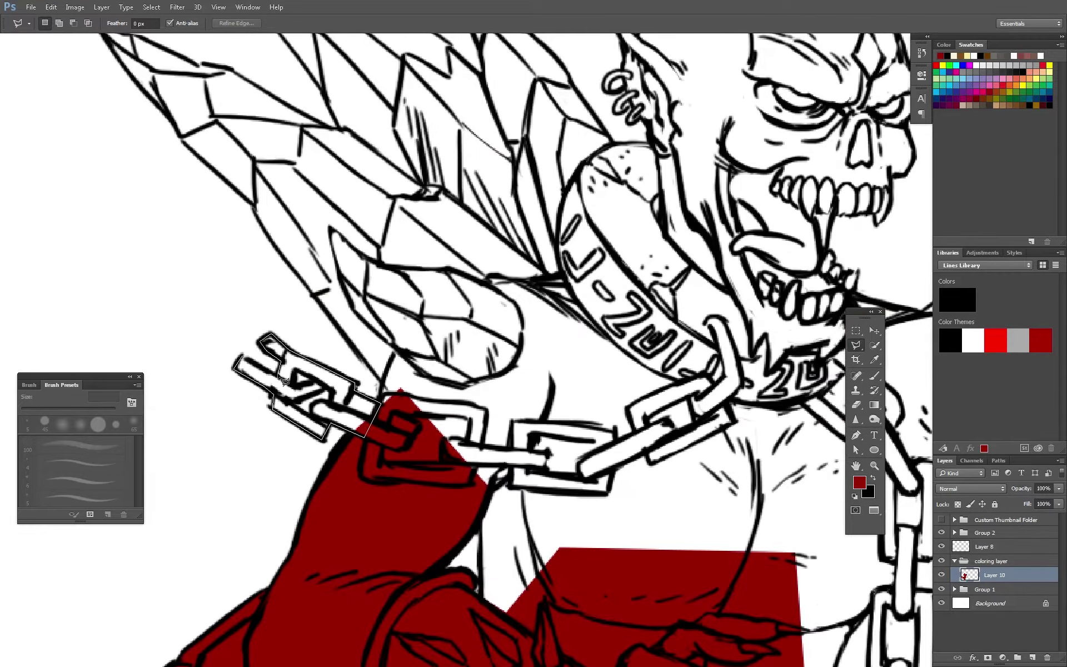
key("alt+BackSpace")
key("ctrl+d")
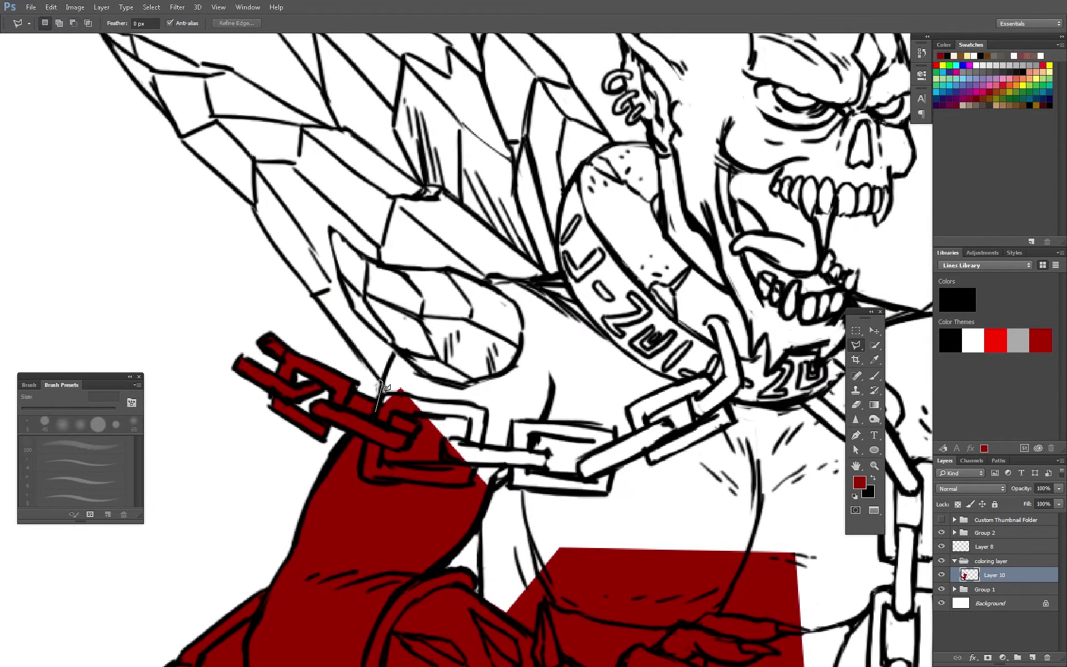
Outline the wings from edge to tip and fill them dark red
left_click(181, 140)
scroll(167, 111, "up", 1)
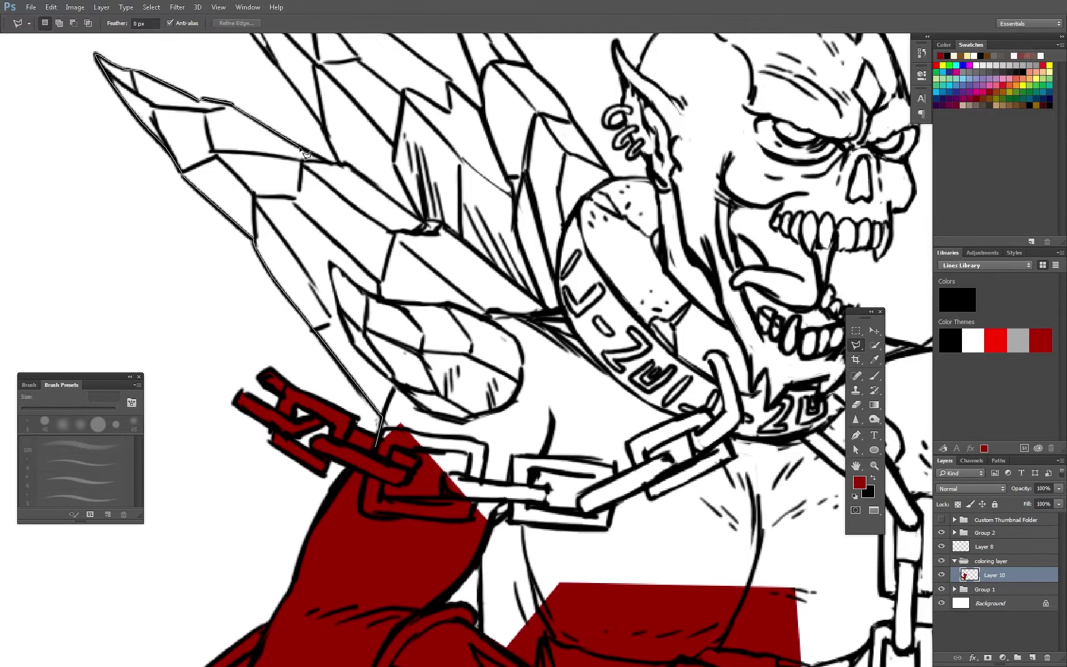
left_click(339, 163)
scroll(164, 94, "up", 6)
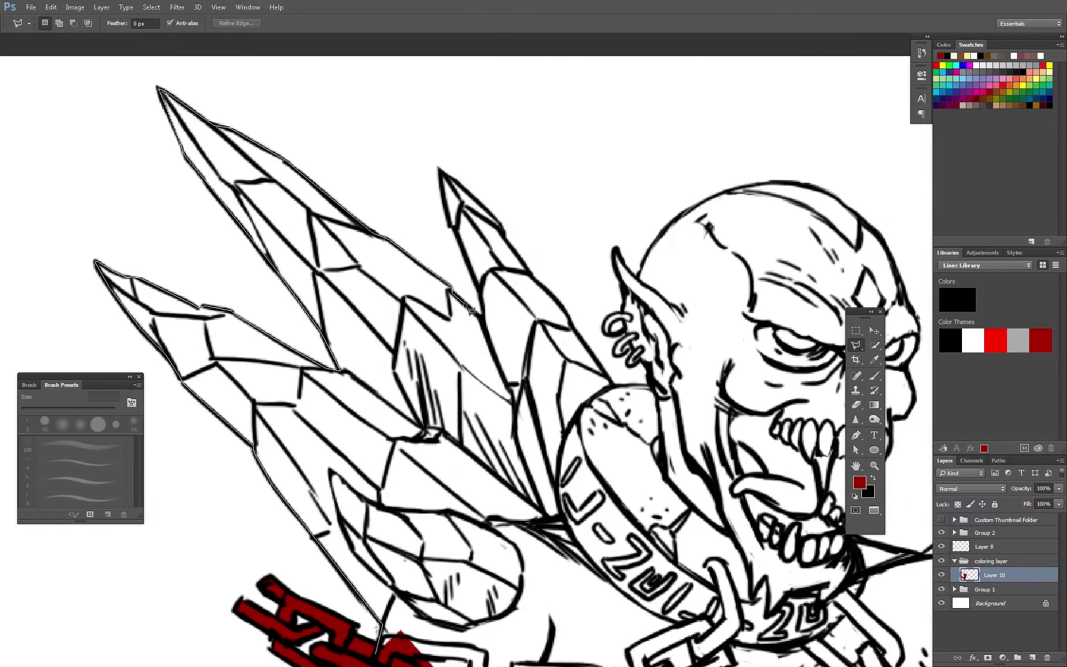
left_click(804, 592)
scroll(804, 593, "down", 5)
key("alt+BackSpace")
scroll(516, 436, "up", 8)
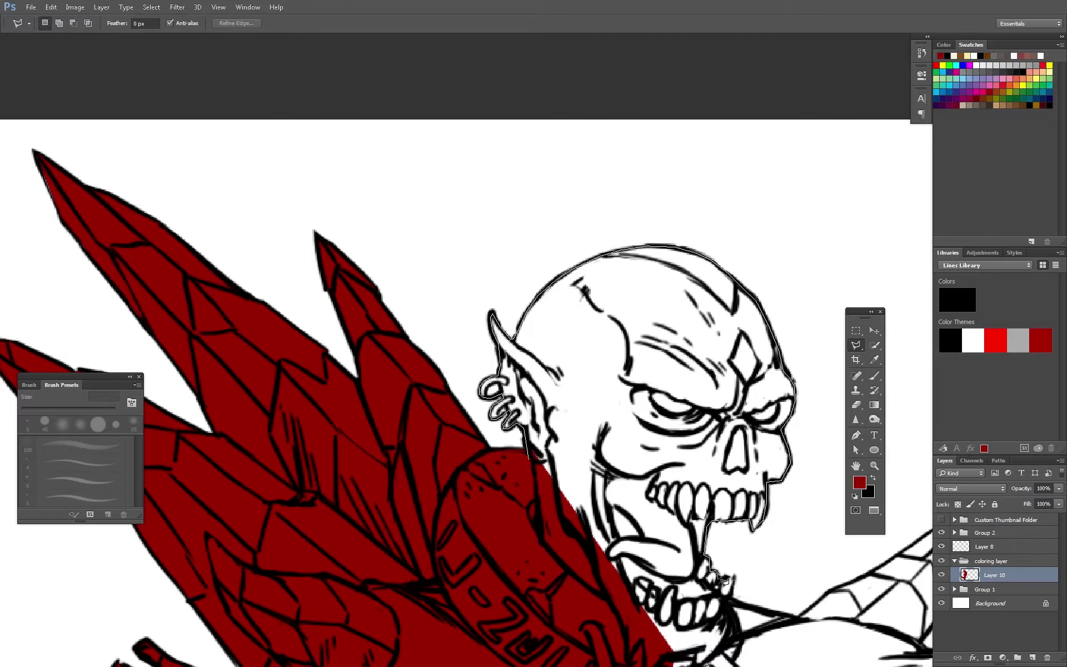
Trace a Polygonal Lasso outline along the other arm and spiked bracer
scroll(794, 623, "right", 5)
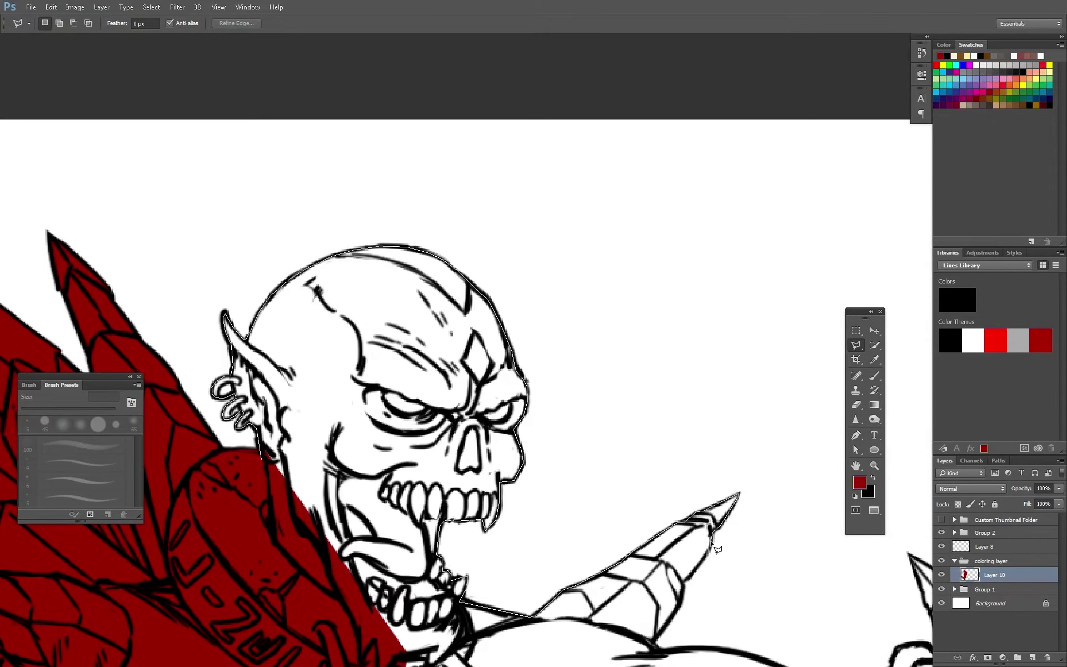
scroll(716, 549, "down", 1)
scroll(717, 549, "down", 4)
scroll(778, 500, "right", 3)
left_click(739, 514)
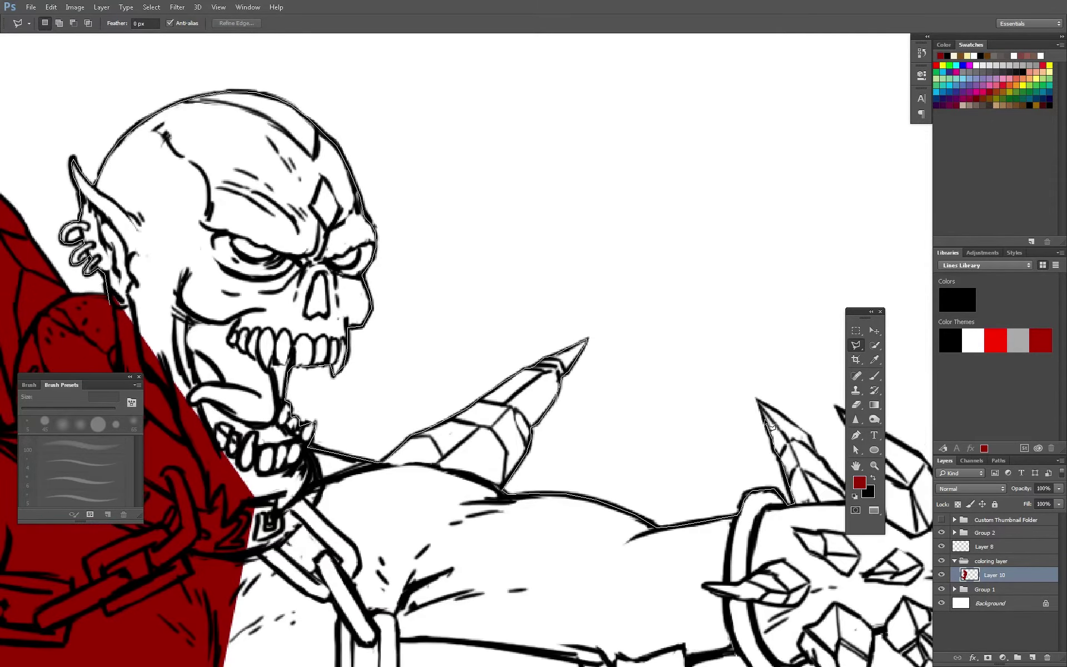
scroll(833, 473, "right", 2)
scroll(805, 472, "right", 1)
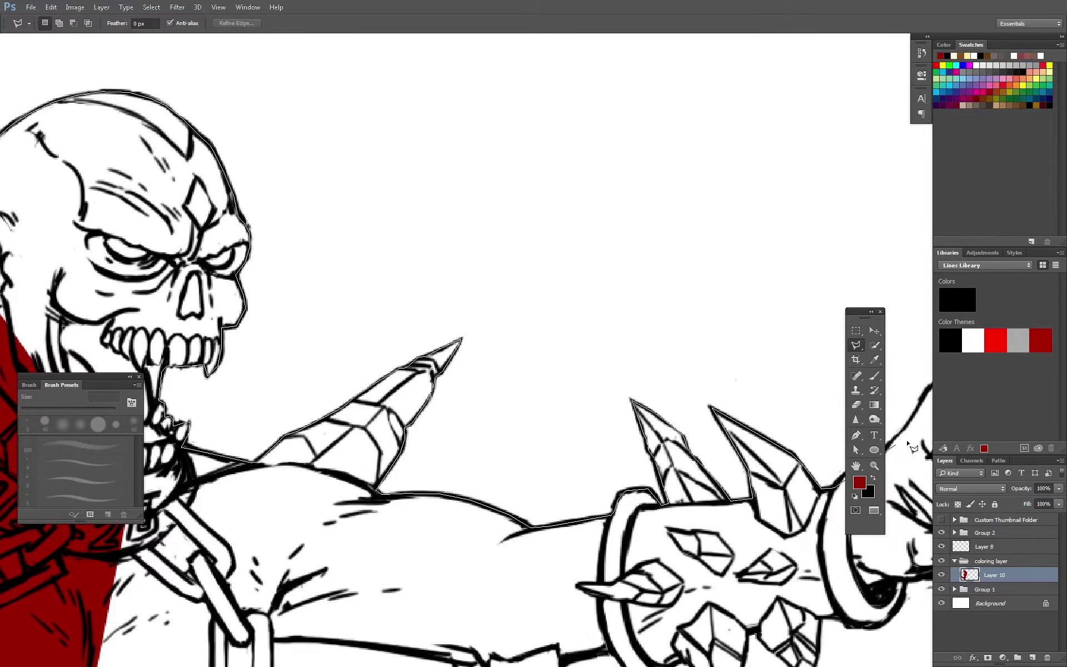
scroll(722, 478, "right", 4)
left_click(590, 475)
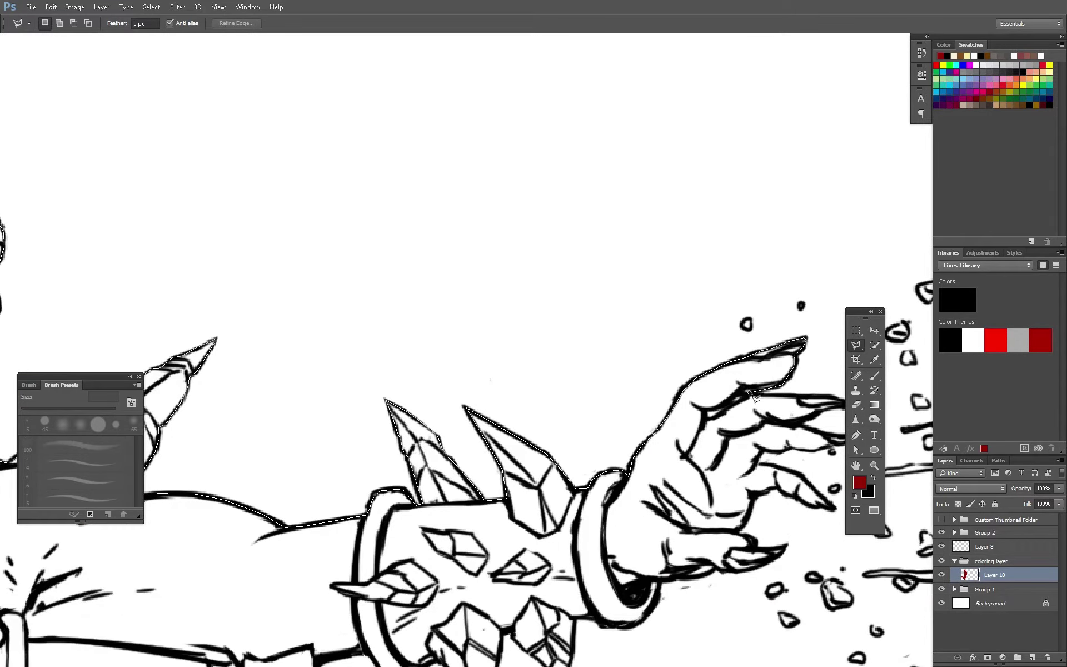
left_click(639, 626)
scroll(338, 639, "down", 1)
scroll(78, 623, "up", 3)
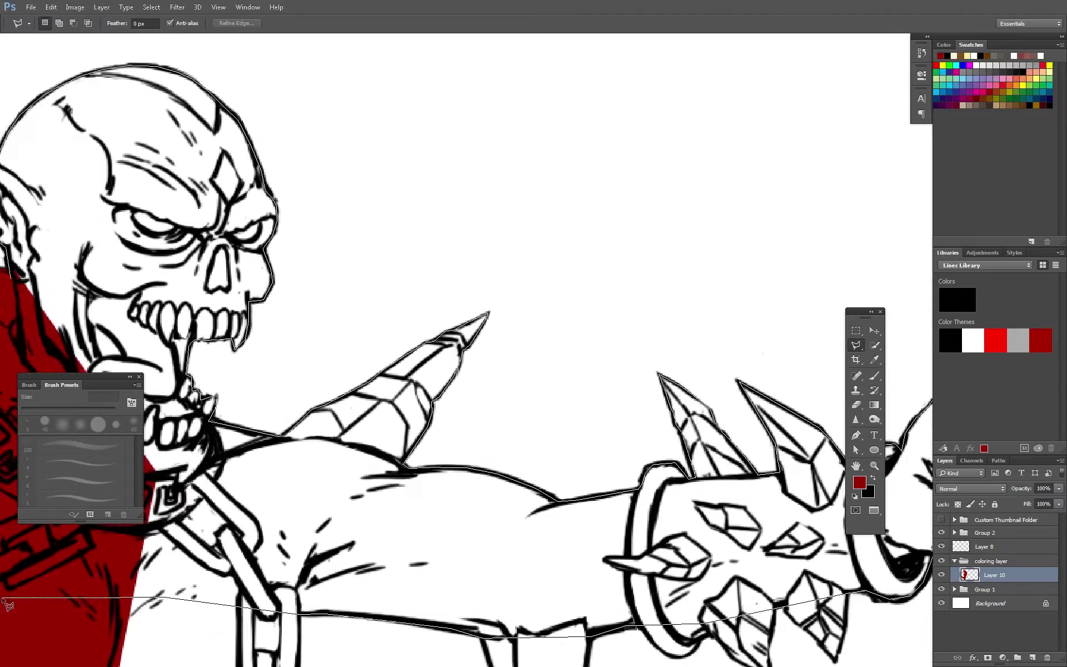
scroll(222, 556, "down", 5)
scroll(394, 547, "up", 5)
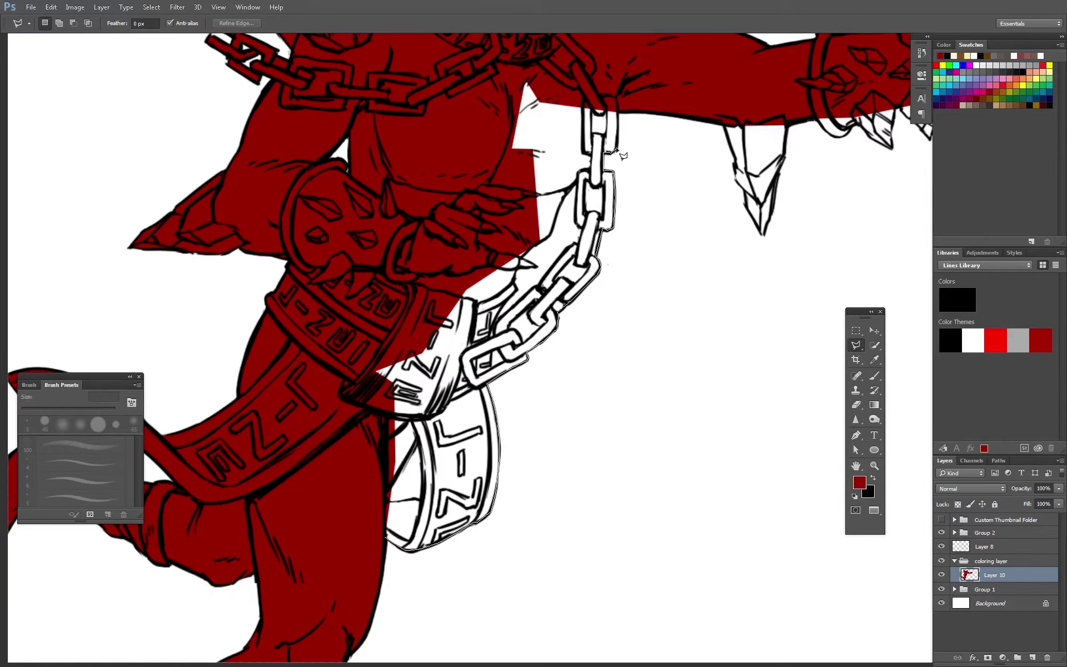
Fill the arm and torso selection dark red, then erase the red spill beside the chain
double_click(387, 535)
key("alt+BackSpace")
key("ctrl+d")
key("e")
left_click_drag(574, 190, 558, 240)
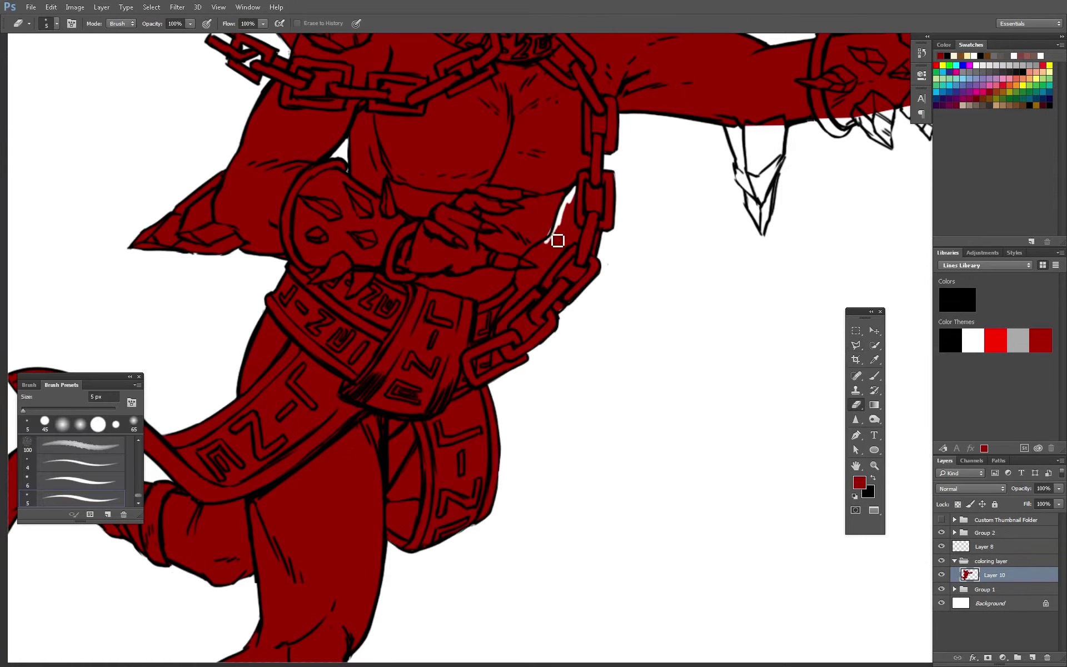
key("ctrl+z")
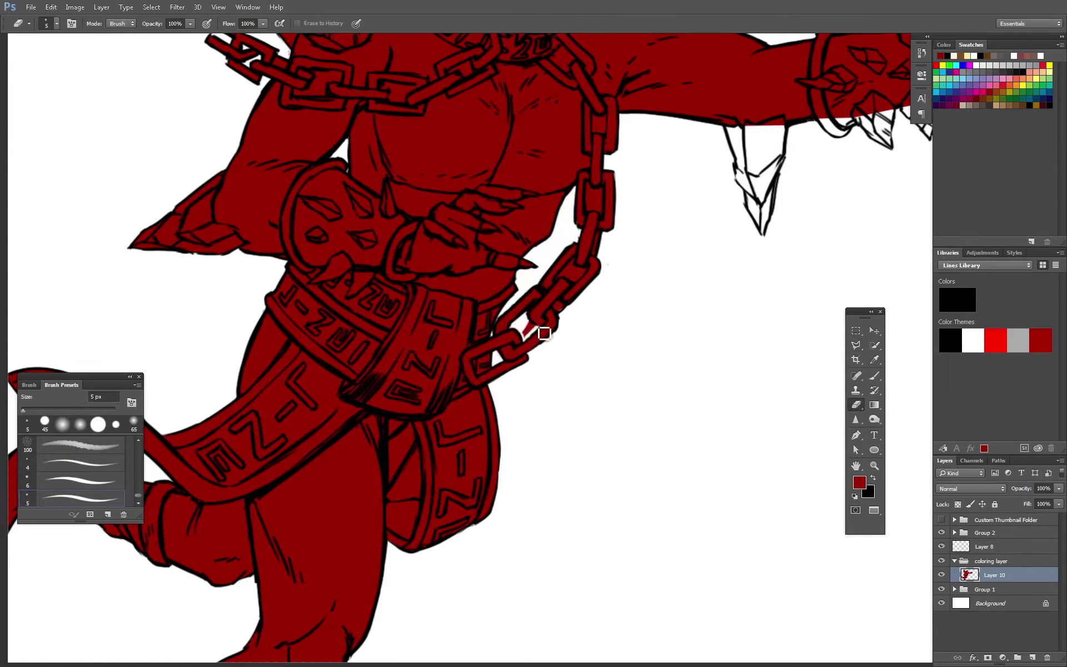
left_click_drag(544, 333, 526, 330)
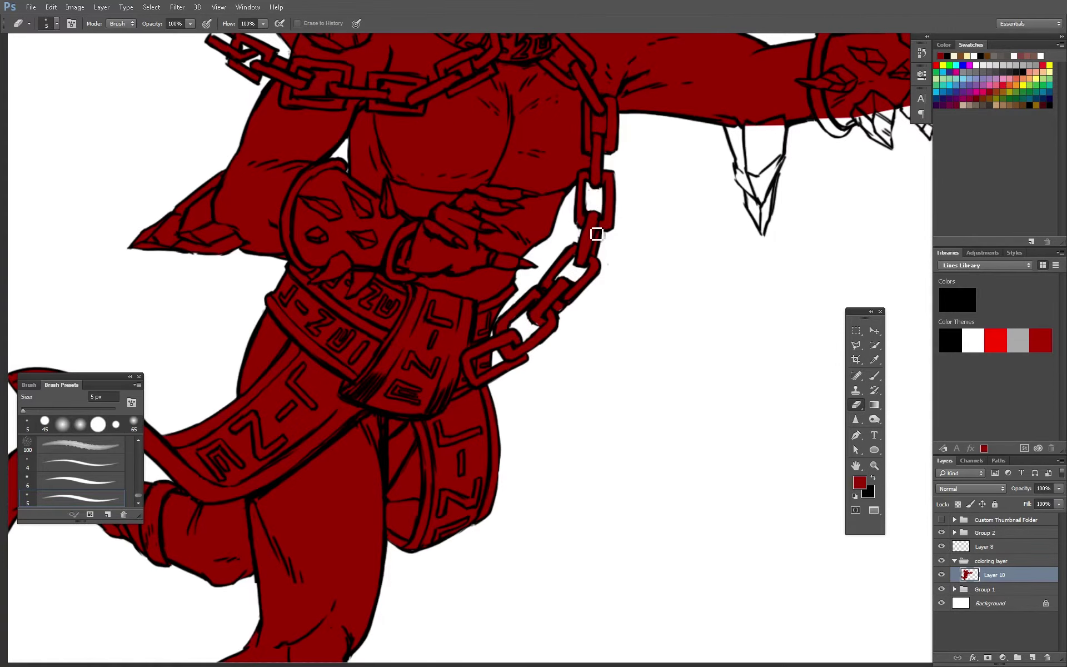
Brush dark red over the hanging spike, palm and fingers
key("b")
key("x")
left_click_drag(629, 228, 401, 498)
mouse_move(509, 397)
left_mouse_down()
mouse_move(507, 437)
mouse_move(548, 436)
mouse_move(616, 397)
mouse_move(660, 410)
left_mouse_up()
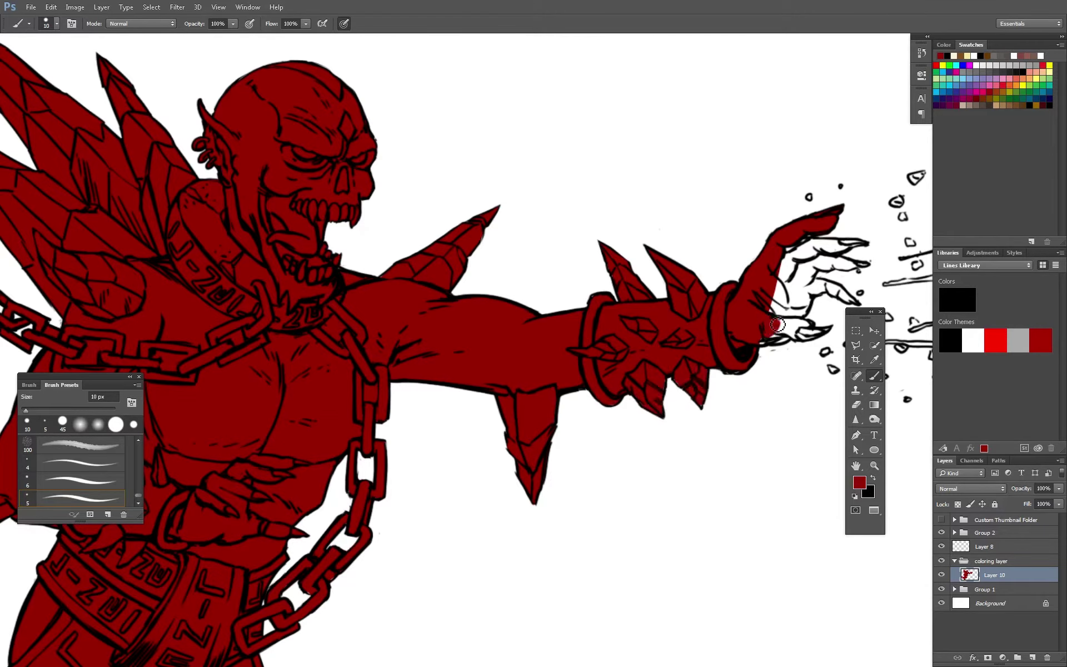
scroll(804, 304, "up", 3)
mouse_move(494, 460)
left_mouse_down()
mouse_move(478, 289)
mouse_move(555, 239)
mouse_move(667, 267)
mouse_move(590, 310)
mouse_move(678, 320)
left_mouse_up()
left_click_drag(527, 384, 650, 433)
Zoom out and paint a small debris shard dark red
key("z")
left_click(621, 571, "alt")
key("b")
scroll(724, 534, "up", 3)
left_click_drag(436, 544, 448, 550)
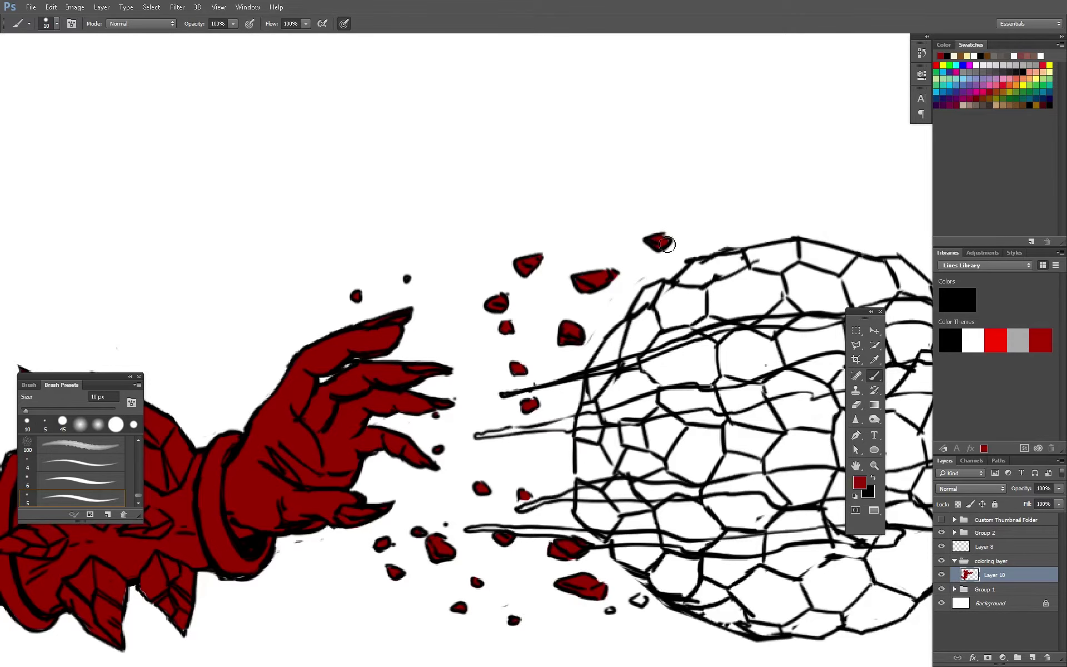
Lasso the orb and fill it dark red
key("l")
scroll(702, 566, "right", 5)
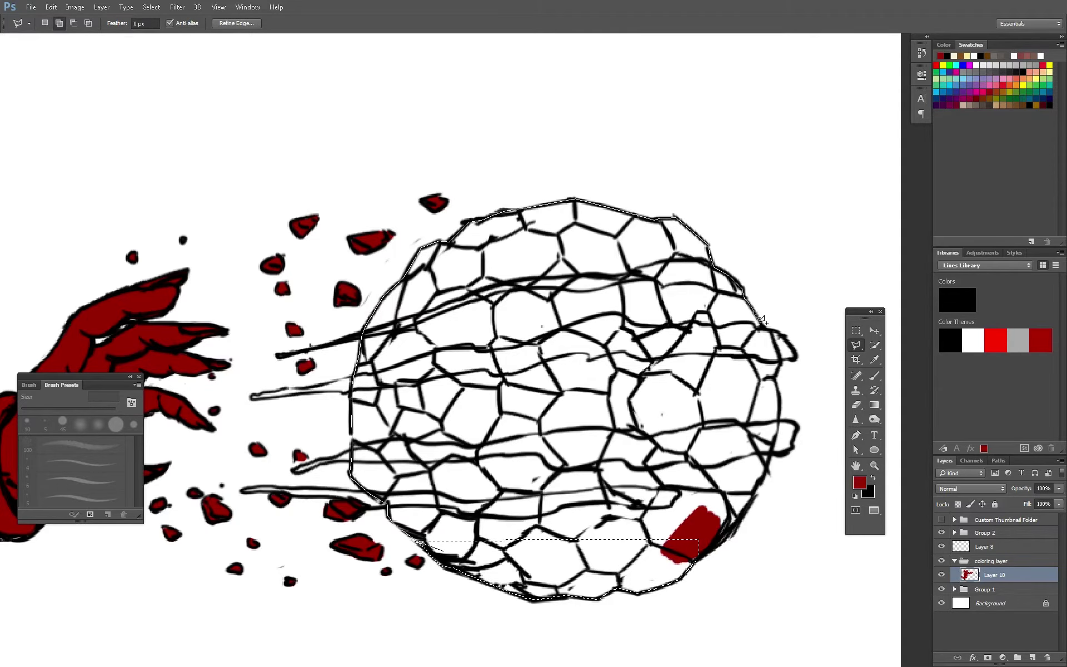
double_click(761, 503)
key("alt+BackSpace")
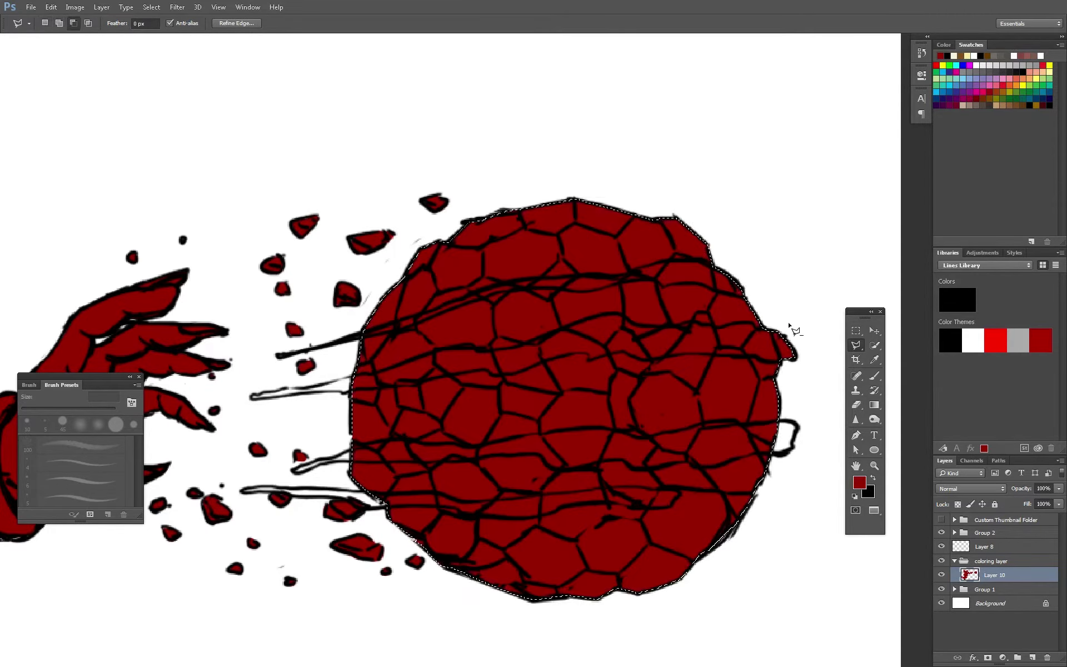
key("b")
key("ctrl+0")
key("z")
left_click(488, 459)
Rename Group 2 to 'LINE WORK' and add a new layer for the orb streams
left_click(954, 532)
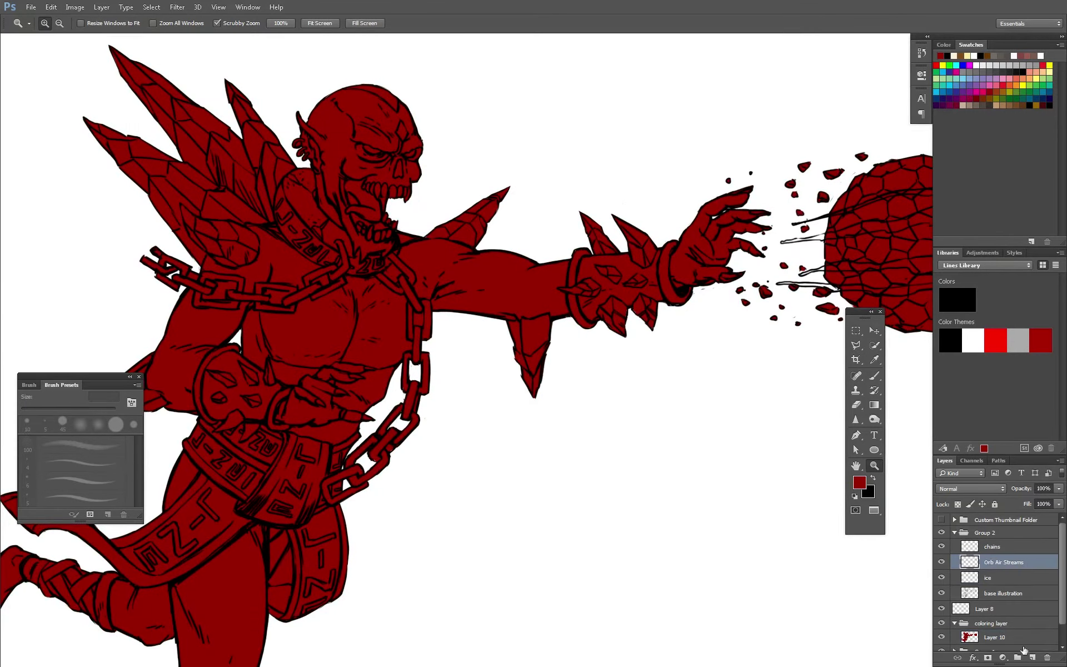
double_click(1000, 560)
type("orb air stream lines and cLINE WORK")
key("Return")
key("ctrl+0")
key("h")
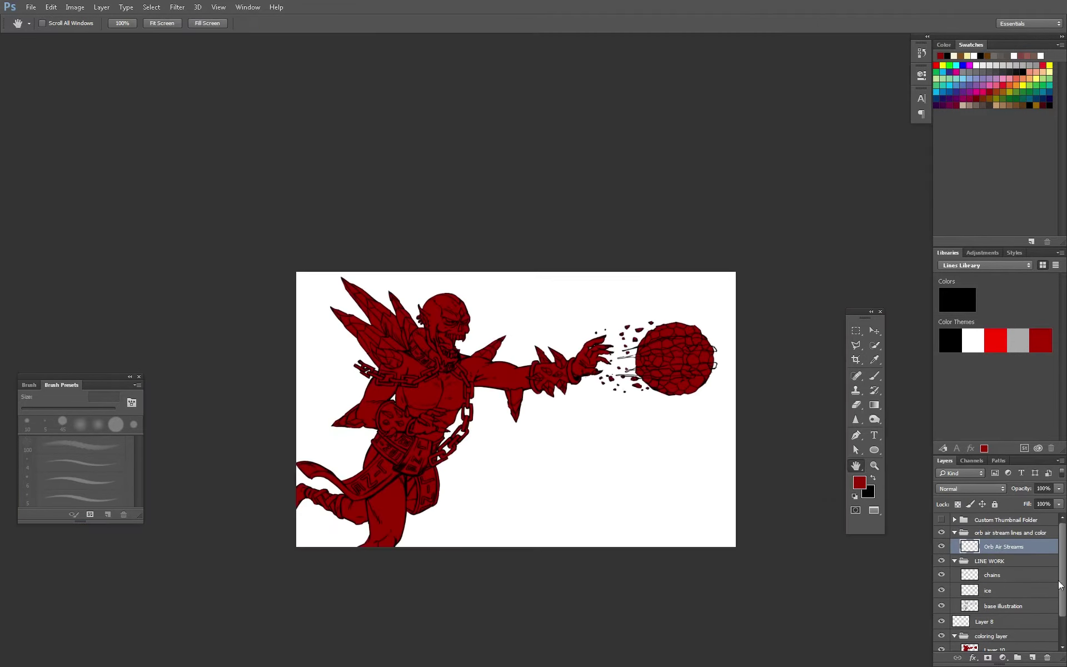
left_click(940, 560)
key("ctrl+shift+n")
Pick bright green and paint the lower orb air stream
left_click(859, 482)
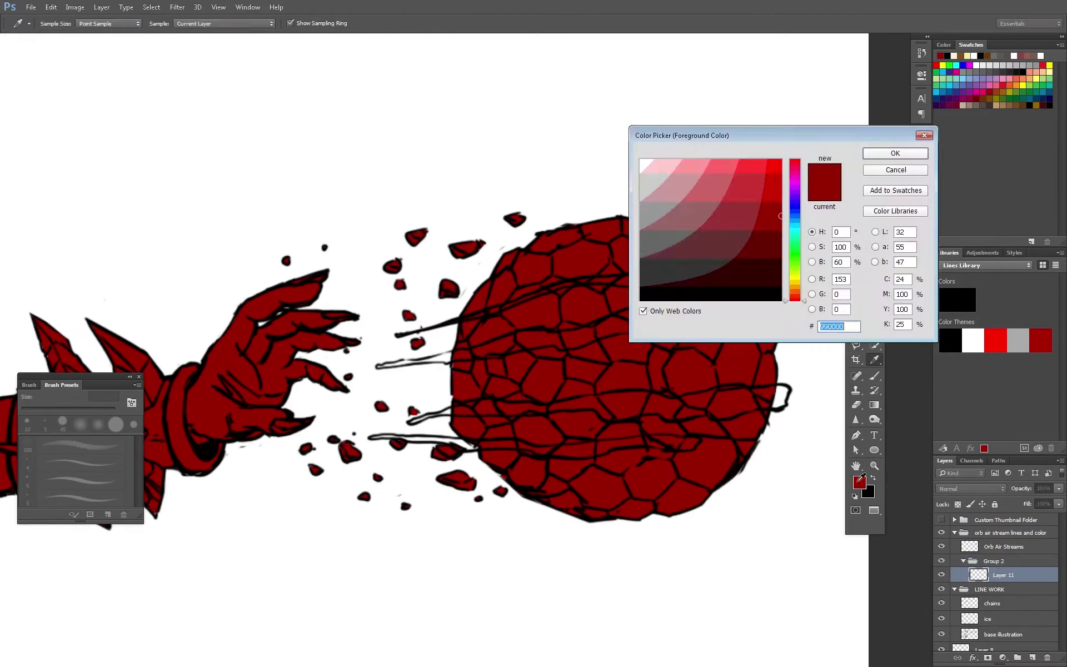
left_click(908, 148)
left_click_drag(664, 443, 697, 443)
scroll(701, 442, "up", 3)
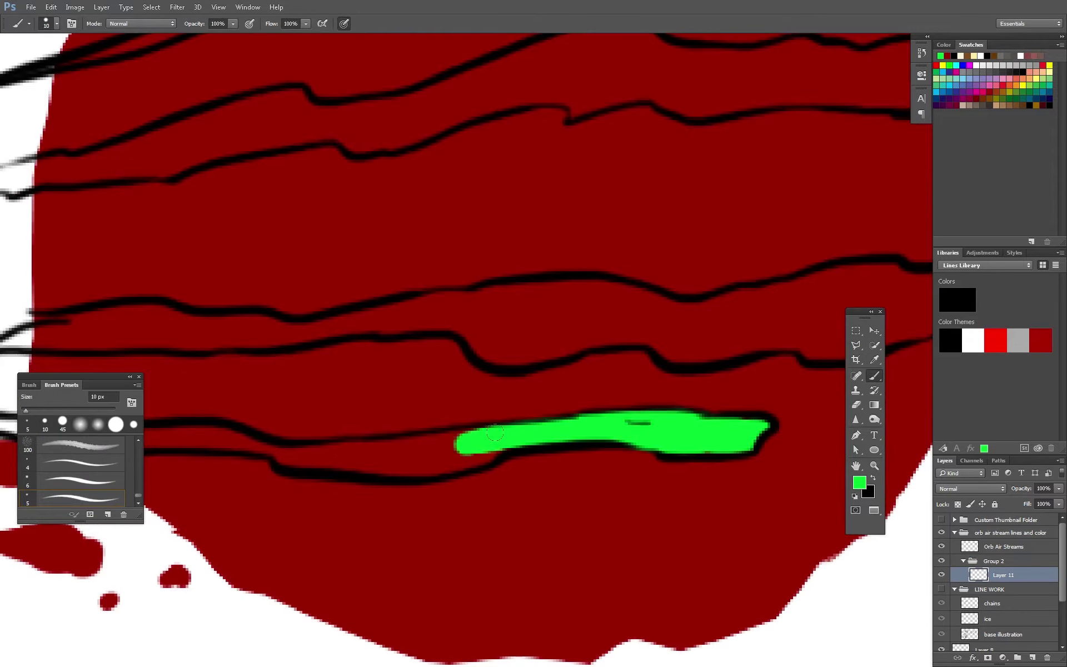
mouse_move(774, 430)
left_mouse_down()
mouse_move(274, 444)
mouse_move(654, 473)
mouse_move(163, 445)
left_mouse_up()
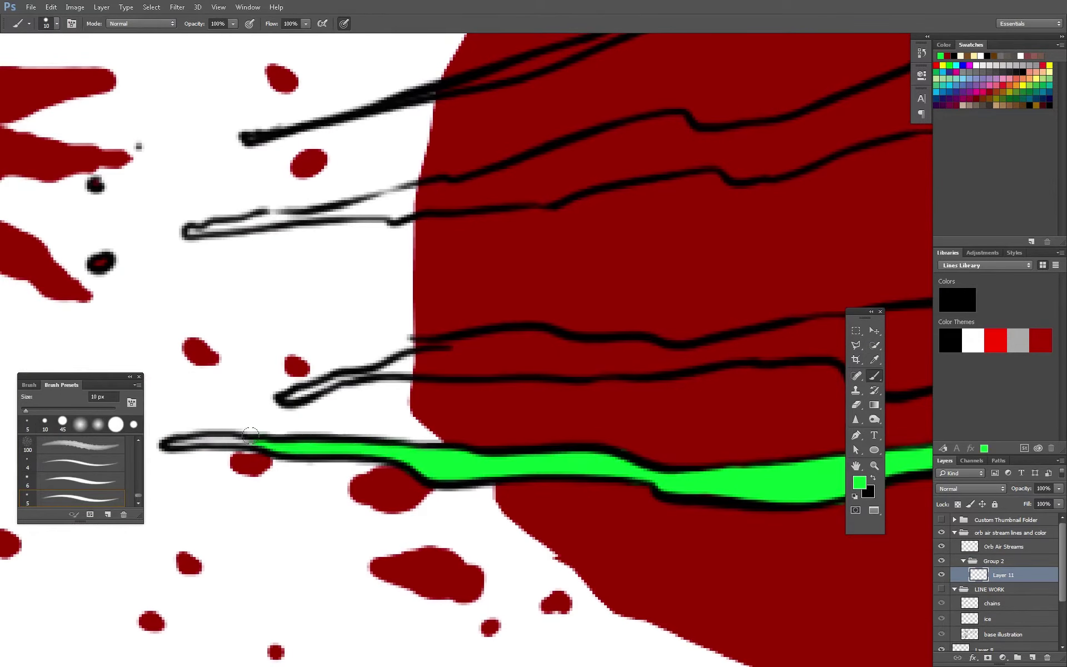
mouse_move(280, 396)
left_mouse_down()
mouse_move(382, 364)
mouse_move(842, 328)
mouse_move(439, 411)
mouse_move(484, 376)
mouse_move(827, 389)
mouse_move(558, 425)
left_mouse_up()
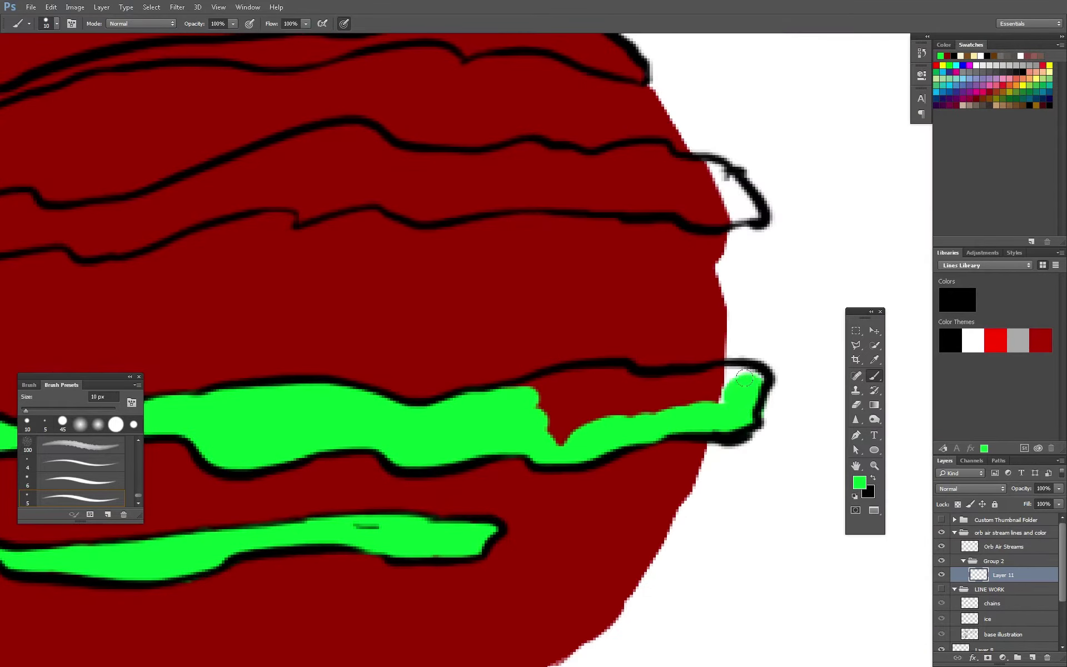
Paint the upper air stream green out to its tip, then zoom out to the whole image
mouse_move(761, 411)
left_mouse_down()
mouse_move(573, 400)
mouse_move(508, 422)
left_mouse_up()
left_click_drag(364, 528, 317, 445)
mouse_move(250, 430)
left_mouse_down()
mouse_move(584, 369)
mouse_move(696, 364)
mouse_move(278, 452)
left_mouse_up()
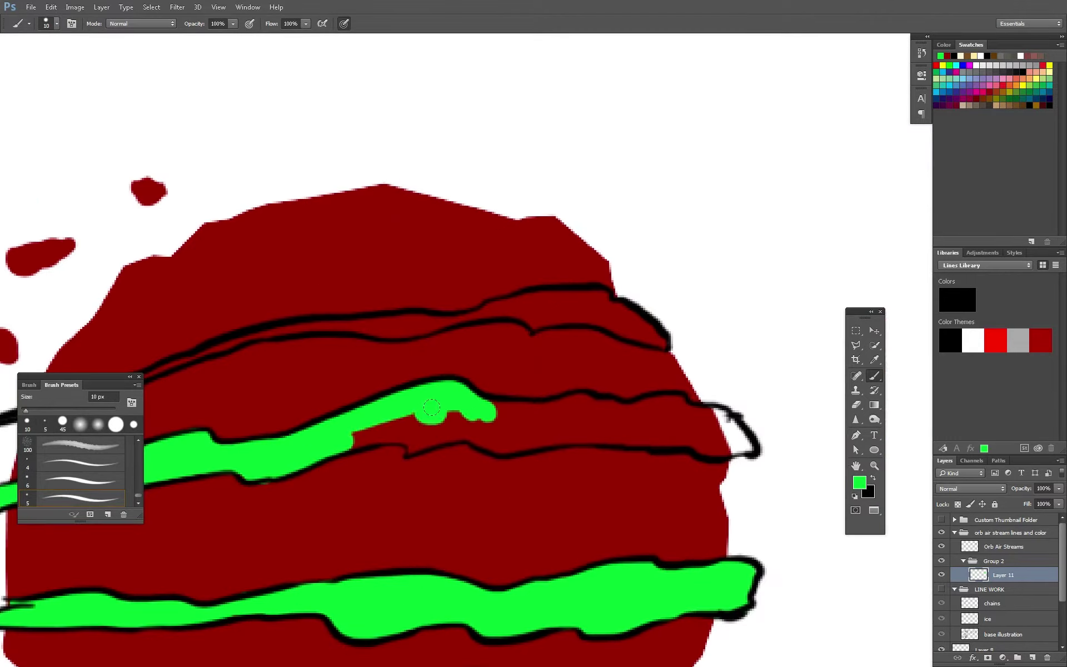
mouse_move(333, 427)
left_mouse_down()
mouse_move(500, 423)
mouse_move(635, 398)
mouse_move(755, 444)
left_mouse_up()
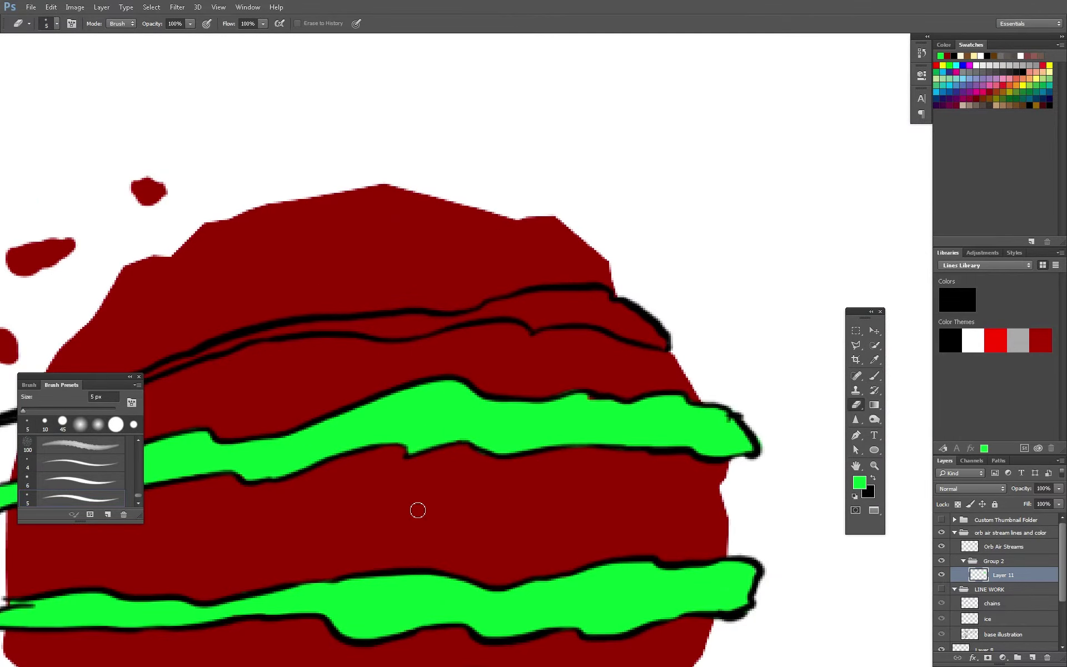
left_click_drag(417, 507, 595, 535)
left_click_drag(367, 376, 506, 360)
left_click_drag(892, 319, 474, 385)
left_click_drag(396, 354, 694, 328)
key("z")
key("ctrl+0")
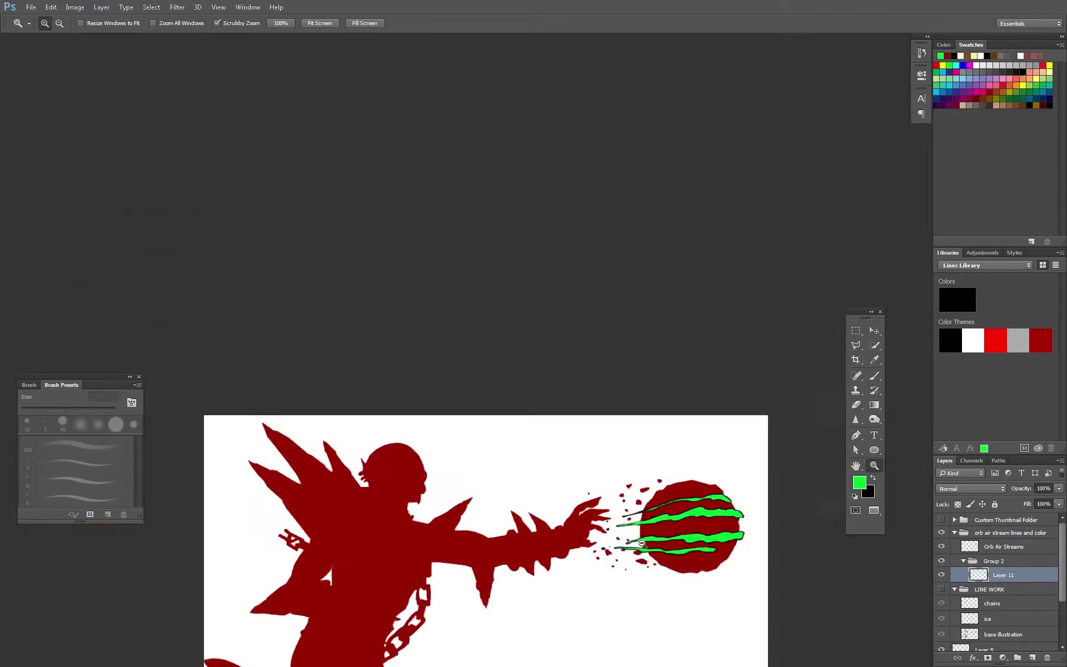
left_click(690, 476)
Select the colouring layer and zoom in on the figure
key("ctrl+0")
key("ctrl+minus")
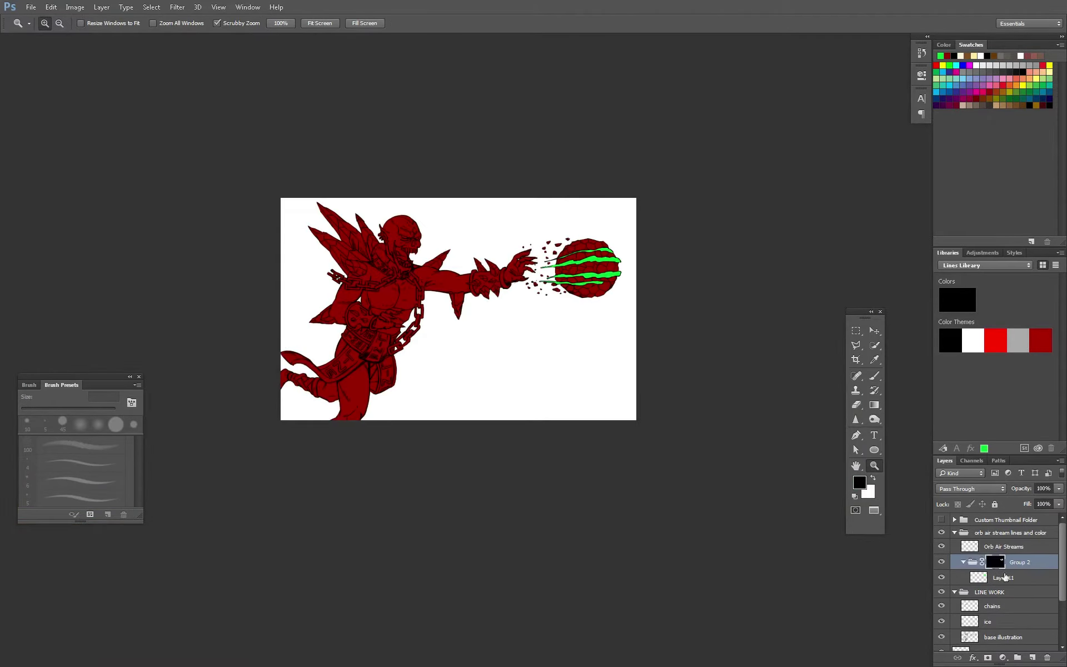
scroll(994, 584, "down", 5)
left_click(994, 598)
key("ctrl+plus")
left_click_drag(462, 293, 508, 328)
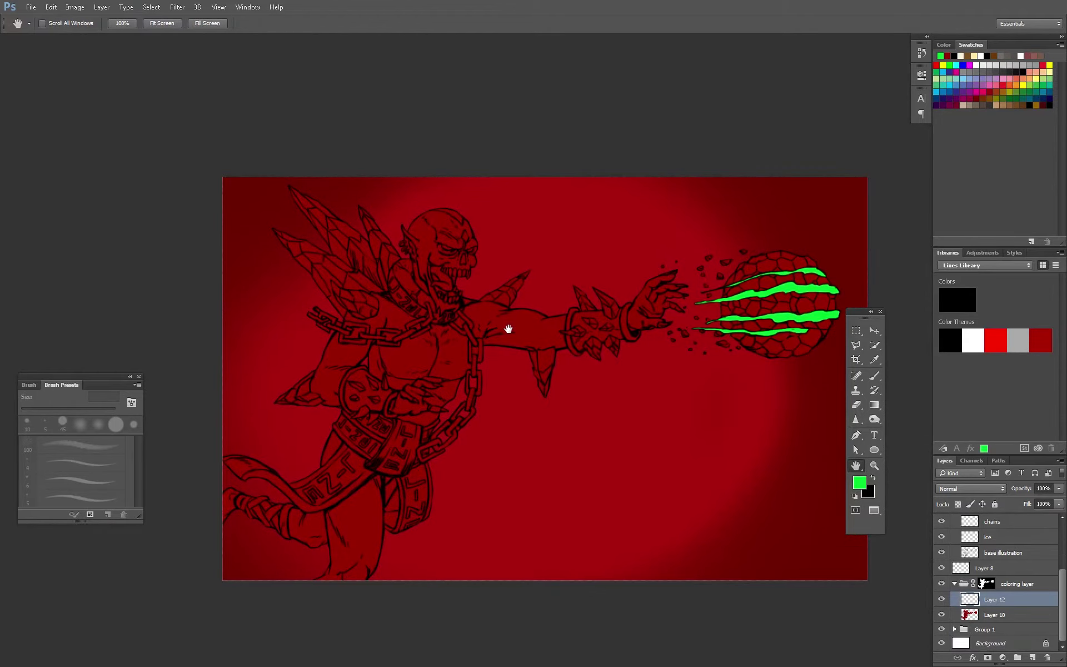
Choose a blue-purple skin colour and paint the chest, head, neck and extended arm
left_click(859, 482)
left_click(702, 244)
left_click(895, 153)
mouse_move(423, 361)
left_mouse_down()
mouse_move(433, 400)
mouse_move(422, 355)
mouse_move(328, 358)
left_mouse_up()
left_click(859, 482)
left_click(895, 153)
left_click_drag(388, 301, 435, 272)
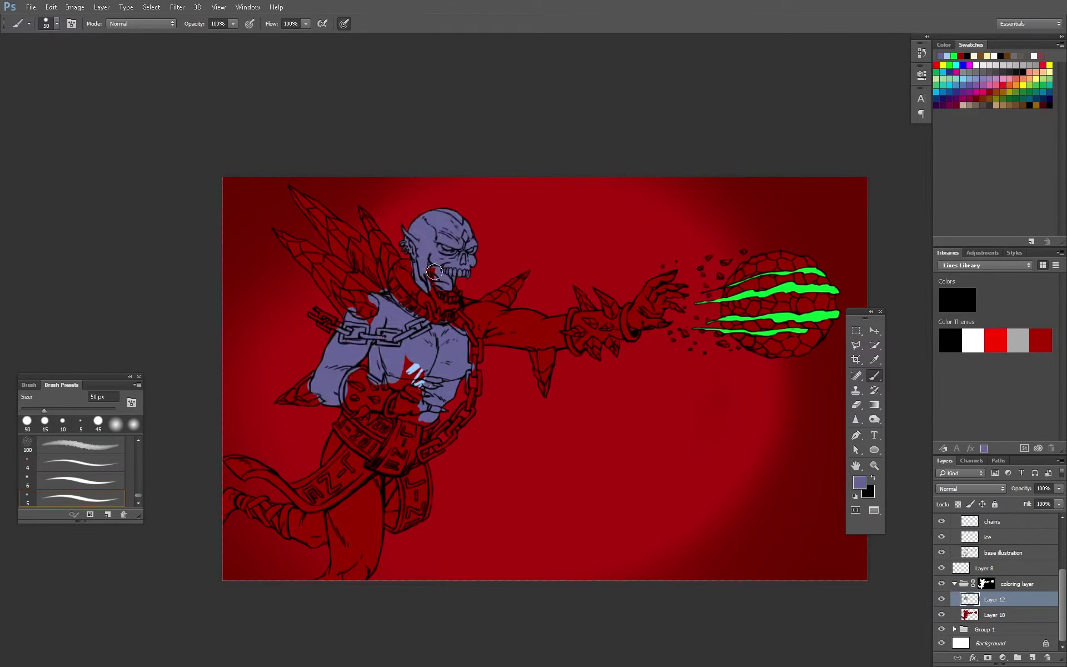
left_click_drag(495, 309, 629, 332)
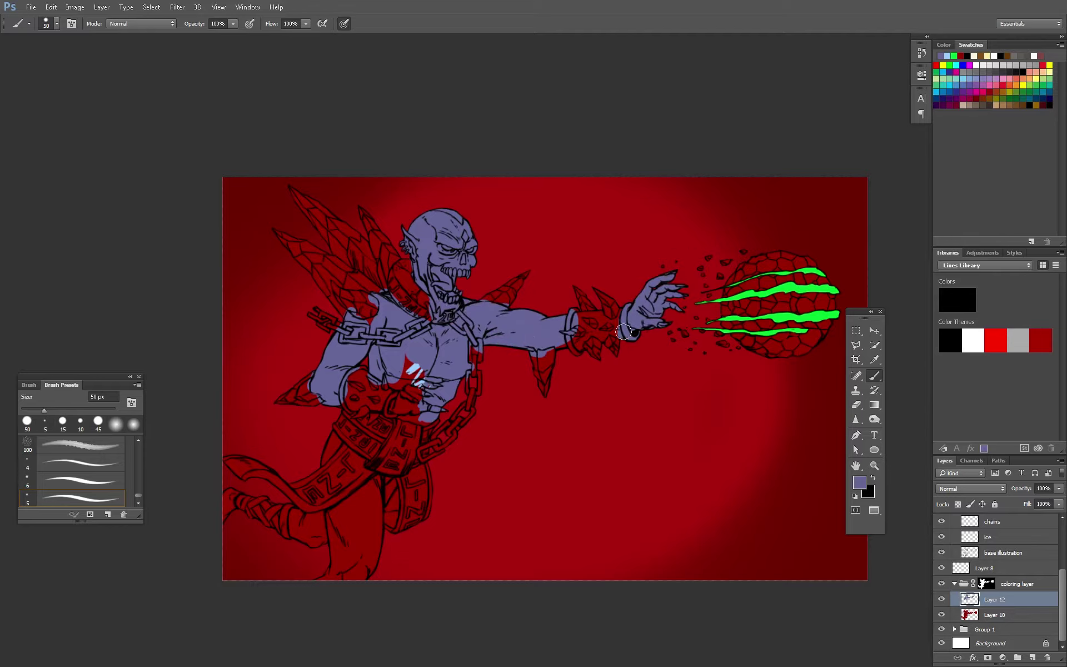
Switch to light grey and paint the trousers
scroll(413, 419, "down", 3)
scroll(389, 405, "left", 3)
left_click(1018, 340)
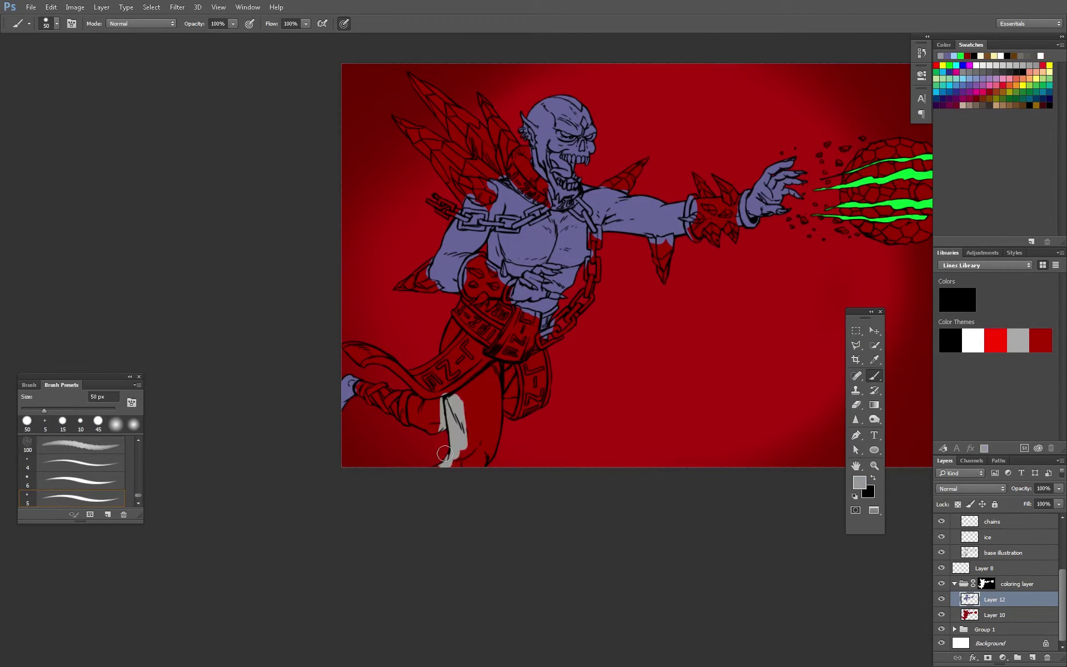
left_click_drag(477, 461, 471, 360)
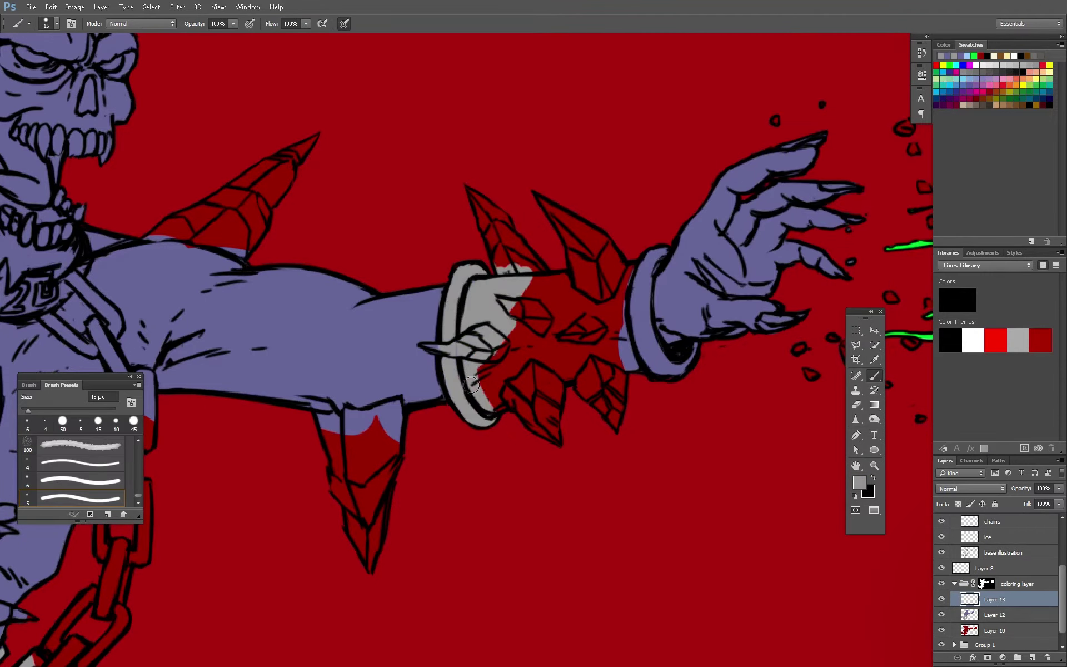
Paint both wrist cuffs and the collar dark grey
mouse_move(453, 360)
left_mouse_down()
mouse_move(522, 338)
mouse_move(579, 406)
left_mouse_up()
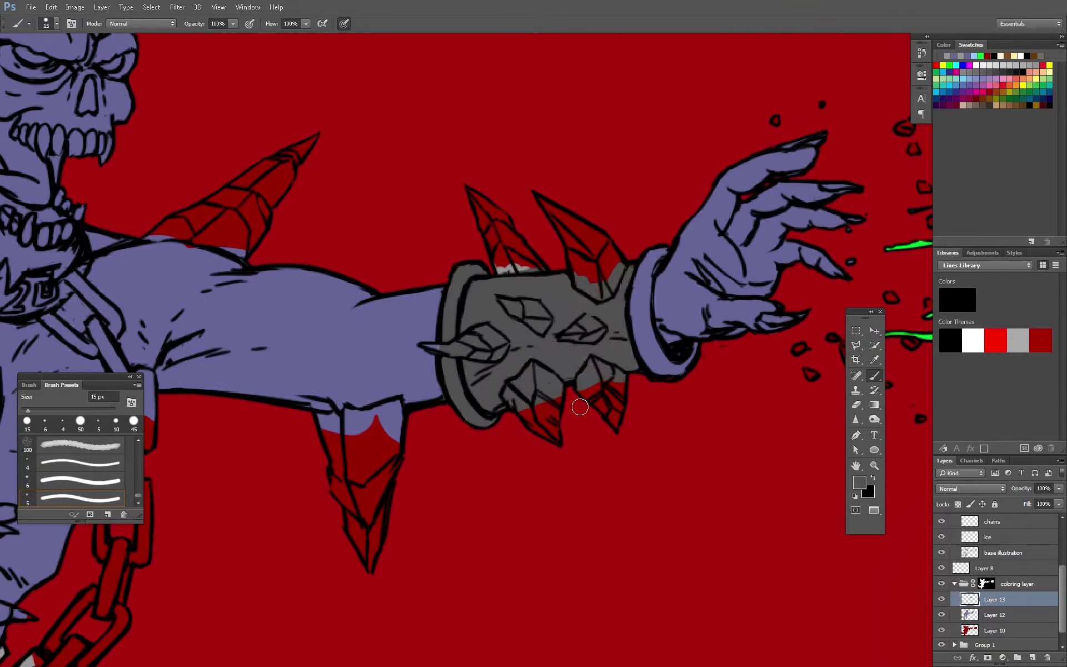
left_click_drag(247, 425, 223, 358)
mouse_move(273, 320)
left_mouse_down()
mouse_move(311, 414)
mouse_move(347, 354)
left_mouse_up()
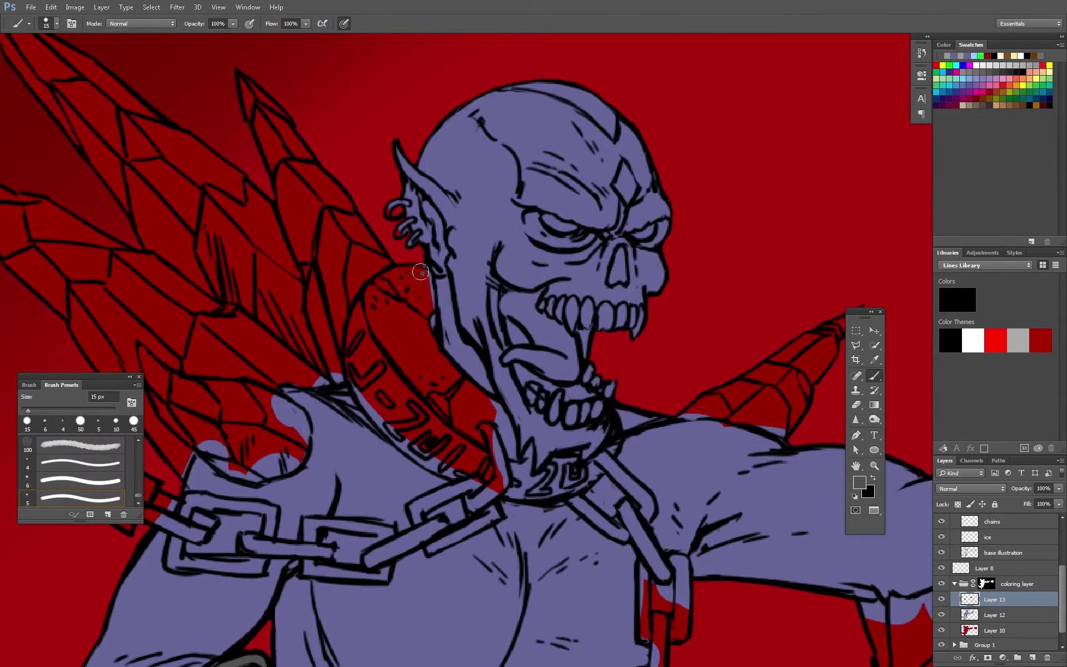
mouse_move(403, 270)
left_mouse_down()
mouse_move(389, 384)
mouse_move(451, 461)
left_mouse_up()
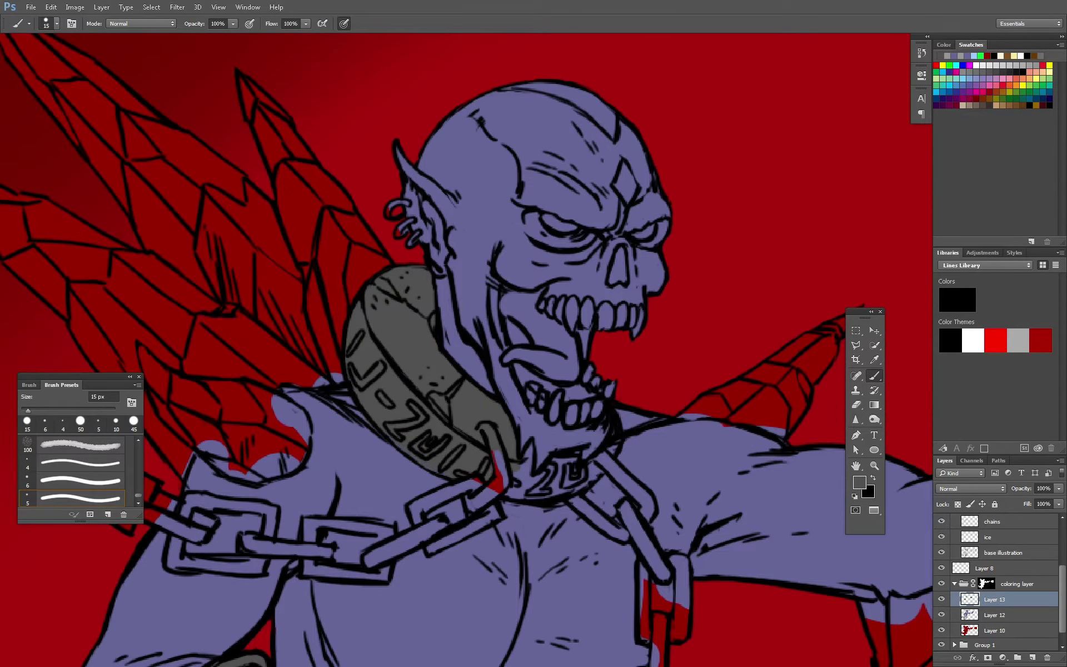
key("h")
key("ctrl+0")
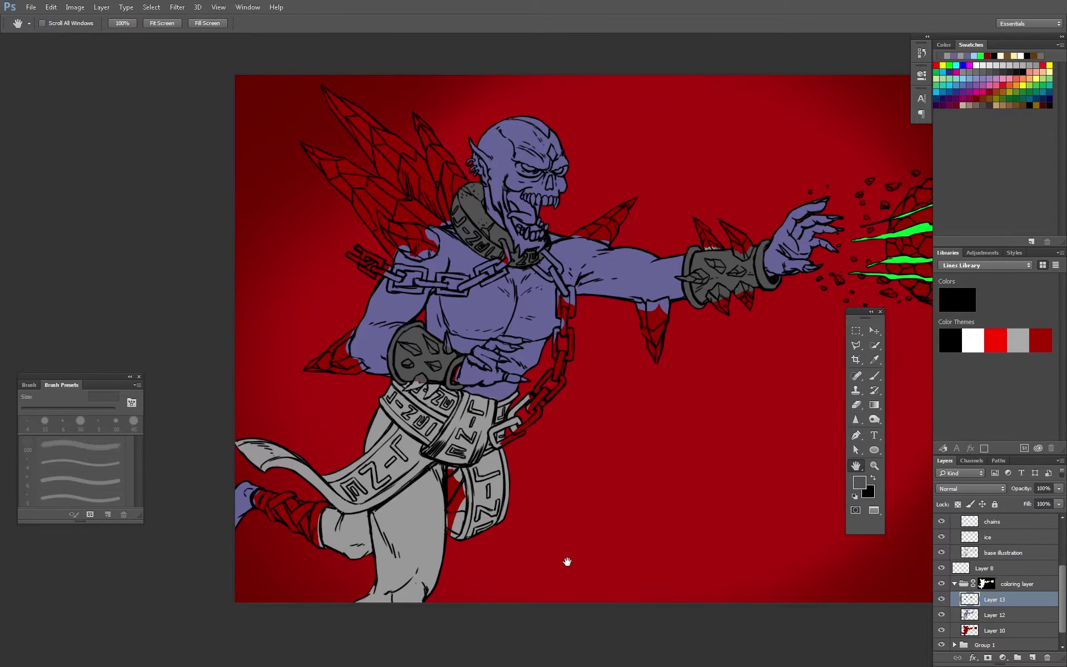
On the skin layer, paint skin colour near the belt and down the lower leg
left_click(984, 614)
key("b")
left_click_drag(374, 445, 383, 416)
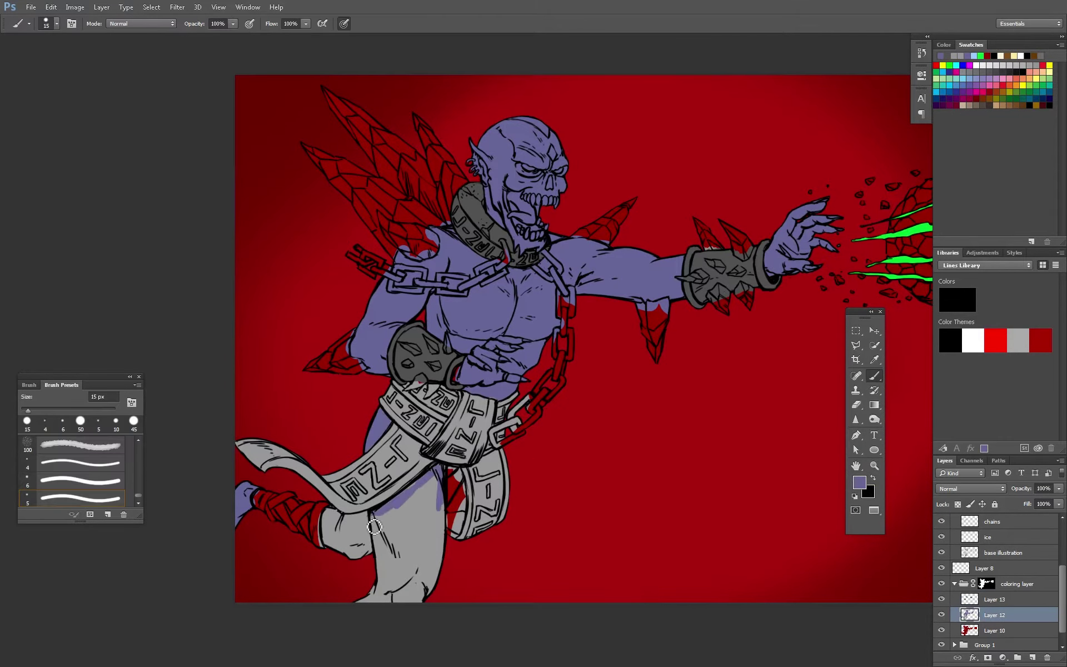
left_click_drag(422, 610, 372, 602)
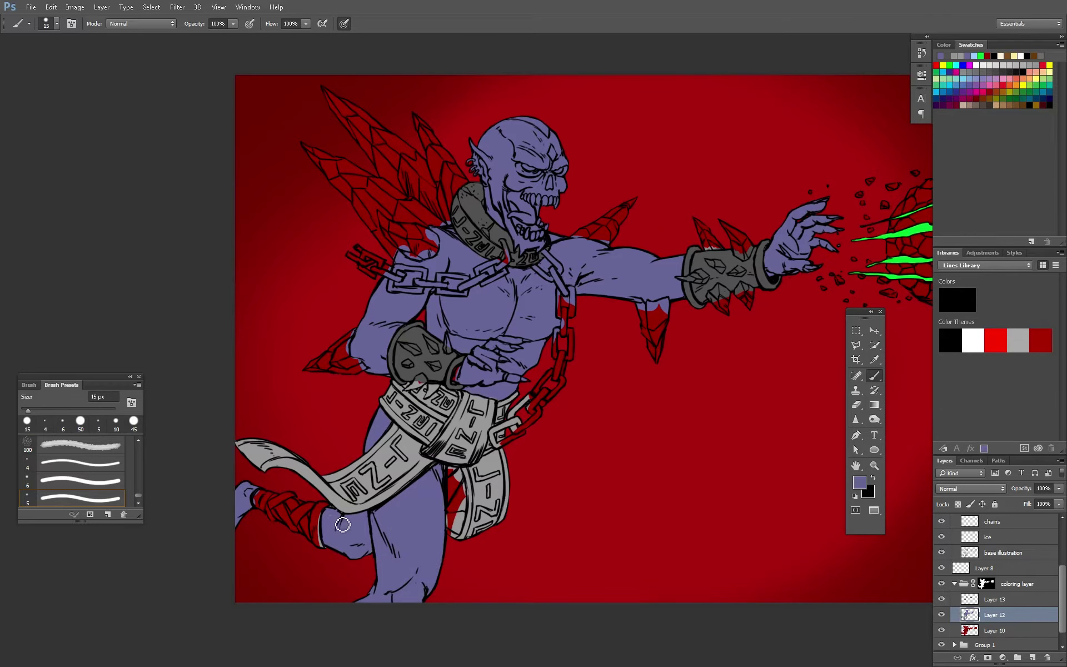
Apply a Hue/Saturation adjustment to mute the skin to greyish blue
left_click(74, 6)
left_click(222, 93)
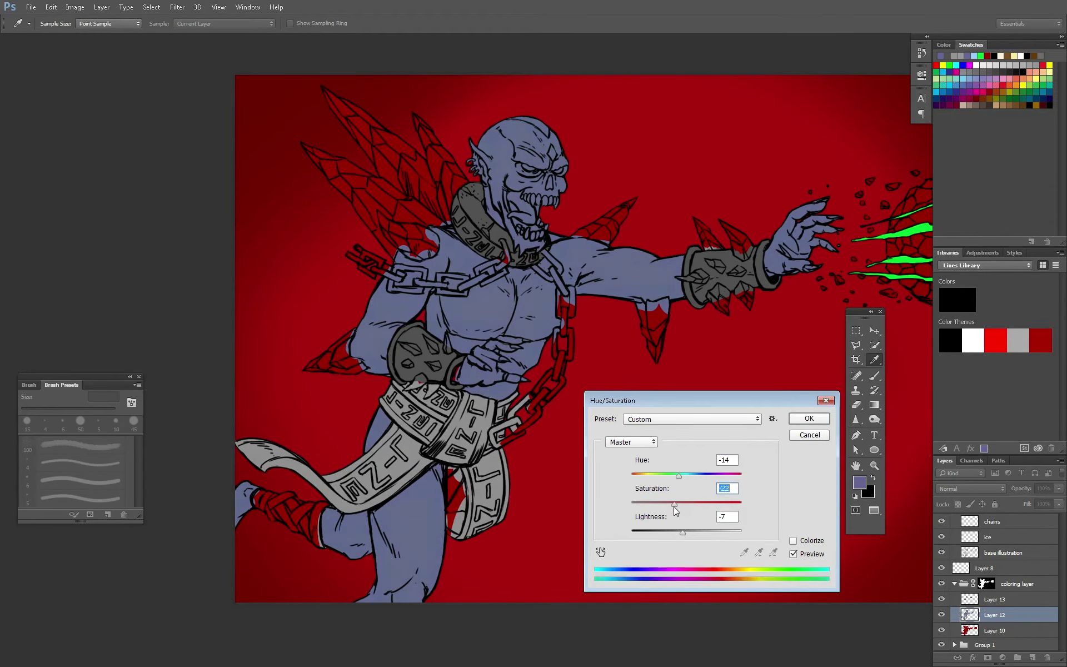
key("Return")
Name the colour layers neckstone, bracers, skin and sash
key("b")
key("v")
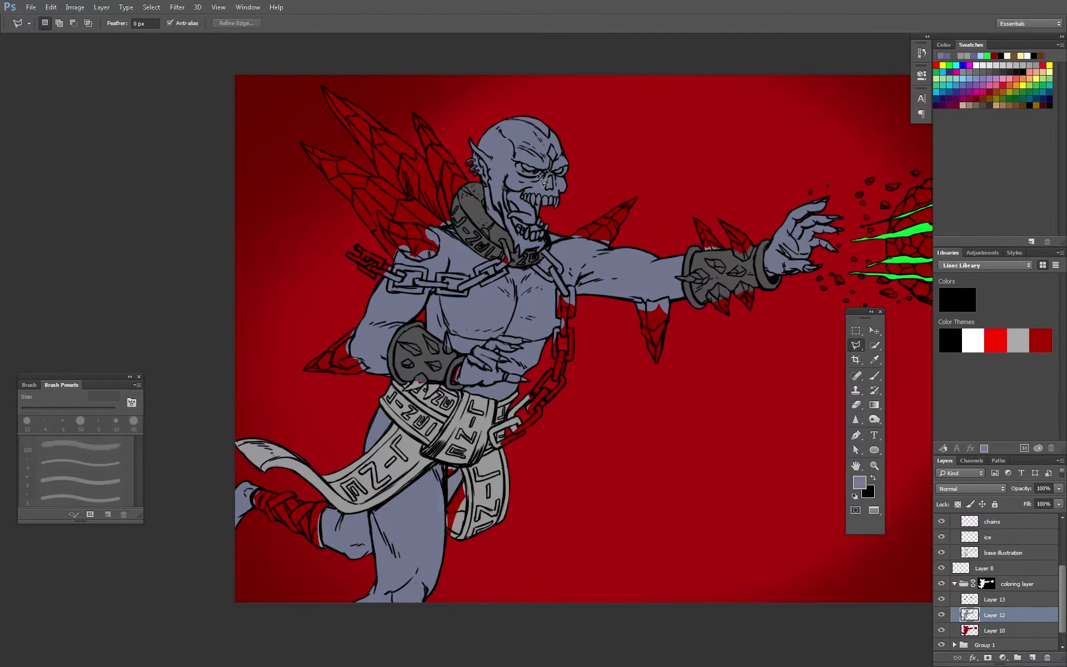
double_click(995, 630)
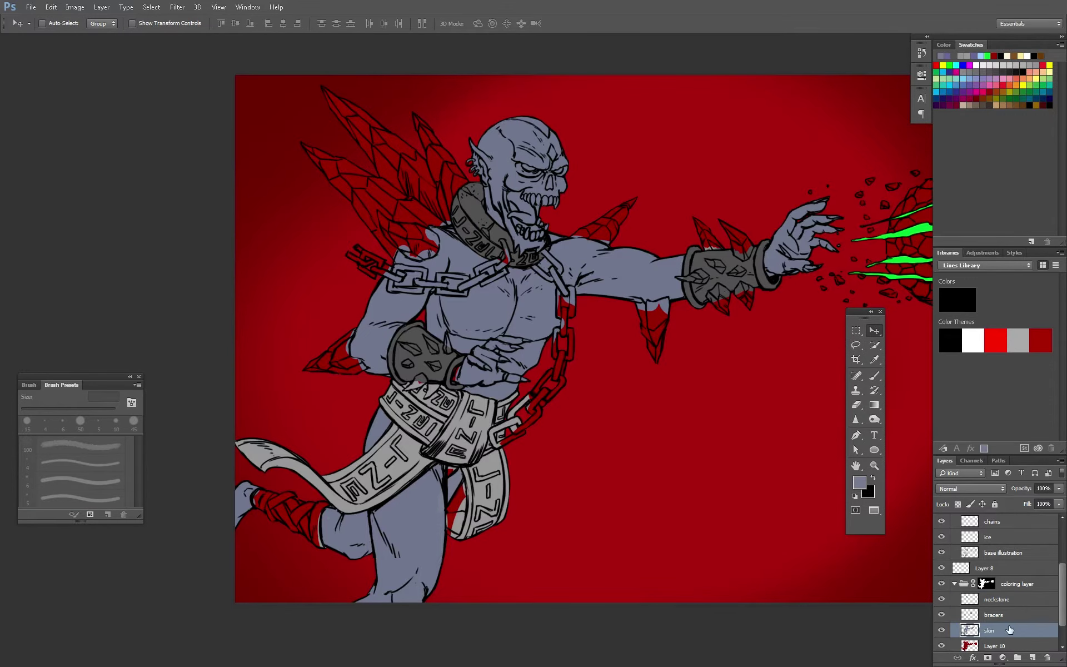
left_click(1032, 657)
scroll(545, 511, "up", 3)
Set the foreground to #470000 and brush the sash, belt loop and hanging loop dark red
left_click(859, 482)
left_click(785, 261)
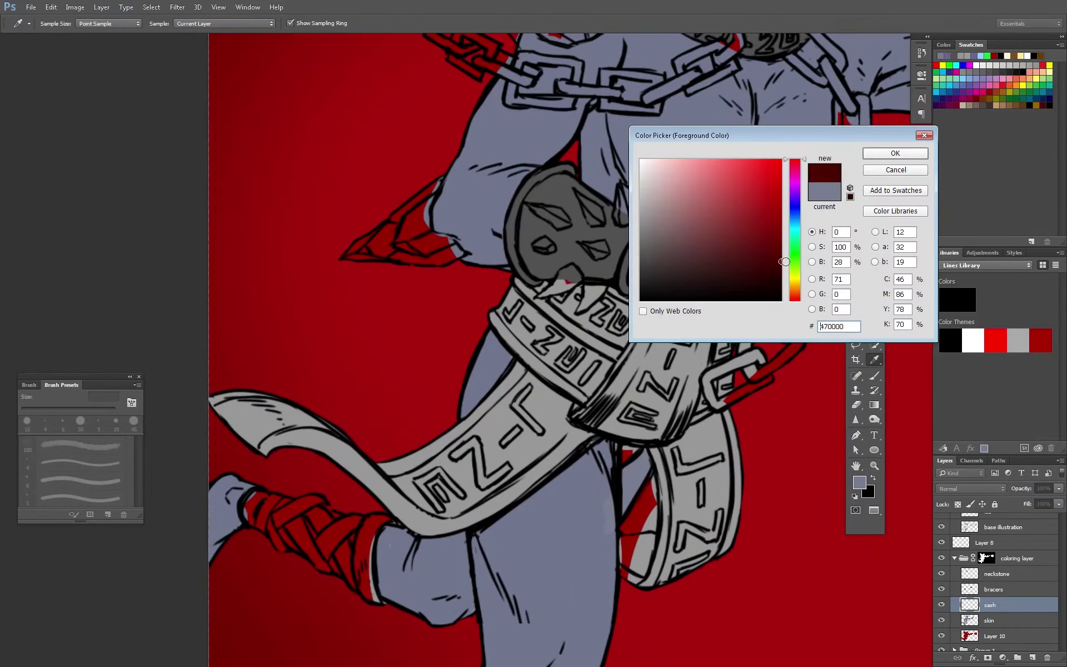
key("Return")
key("b")
mouse_move(594, 431)
left_mouse_down()
mouse_move(274, 429)
mouse_move(424, 471)
mouse_move(561, 389)
mouse_move(500, 356)
mouse_move(515, 283)
mouse_move(566, 339)
left_mouse_up()
mouse_move(631, 304)
left_mouse_down()
mouse_move(589, 411)
mouse_move(644, 433)
mouse_move(660, 336)
left_mouse_up()
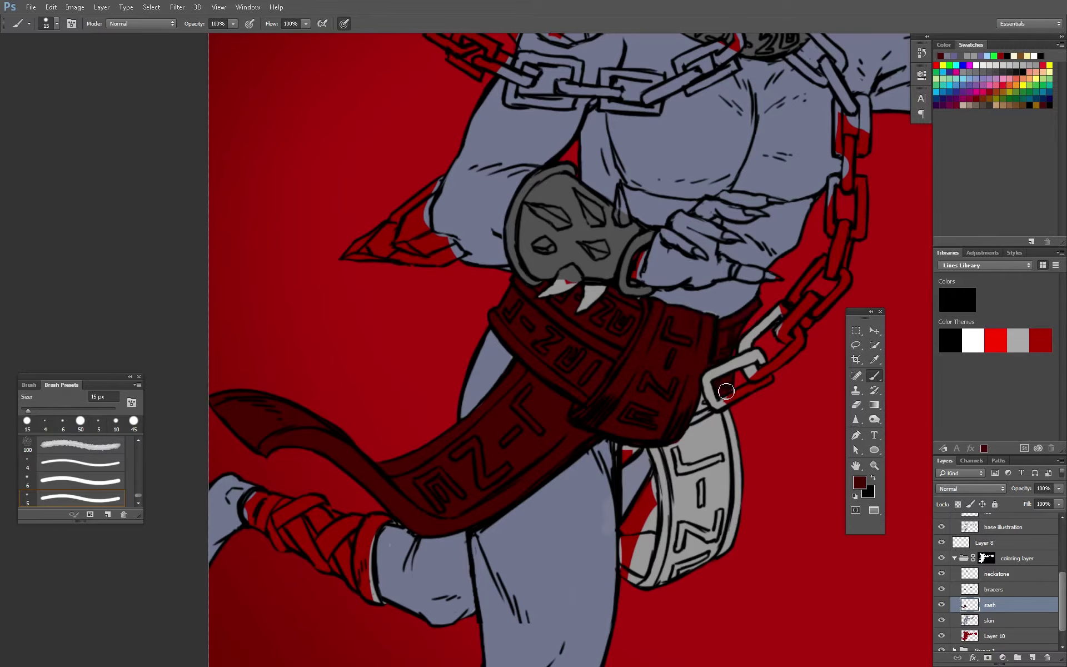
mouse_move(726, 391)
left_mouse_down()
mouse_move(659, 477)
mouse_move(634, 554)
left_mouse_up()
left_click_drag(688, 454, 689, 556)
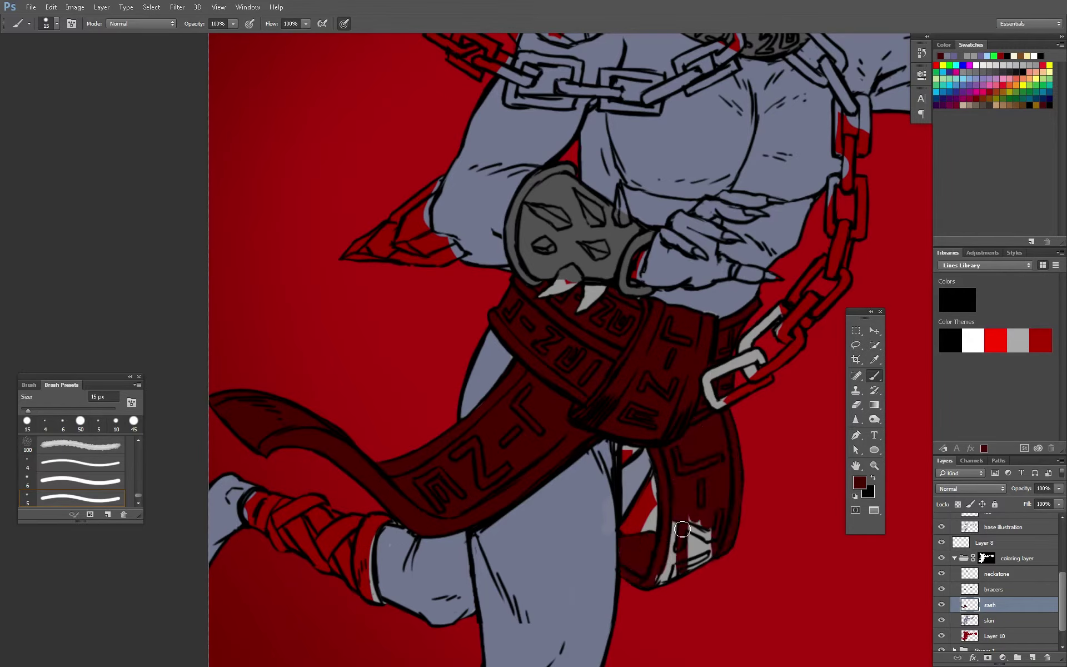
Lasso the gap between the legs and fill it with the dark red
left_click(1016, 557)
key("ctrl+plus")
key("l")
left_click(554, 484)
left_click(554, 506)
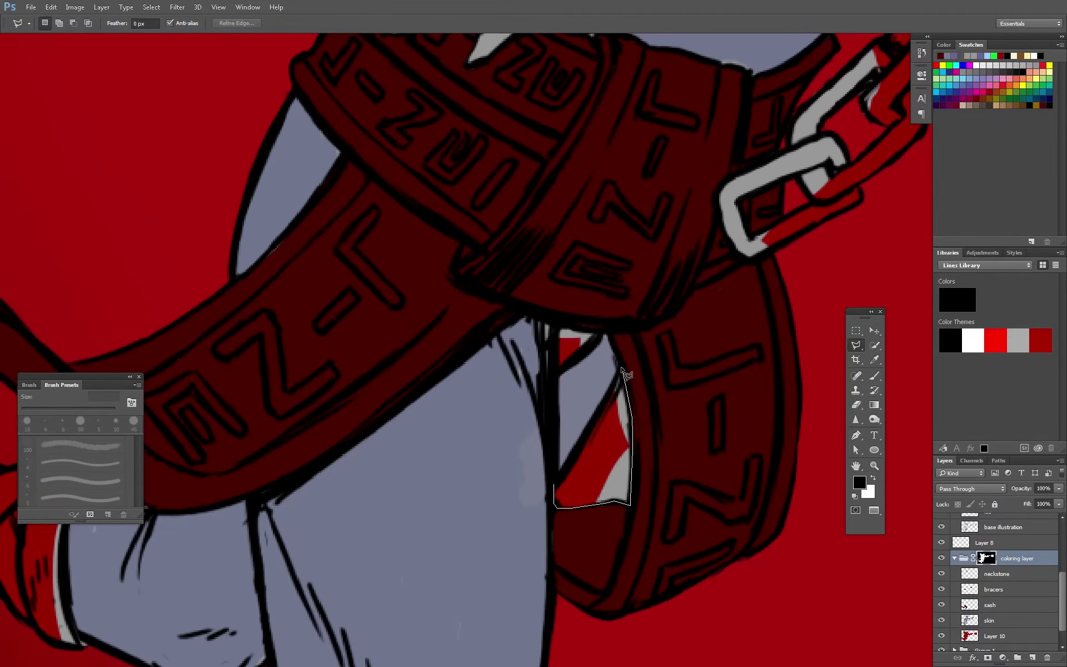
key("ctrl+0")
left_click(969, 589)
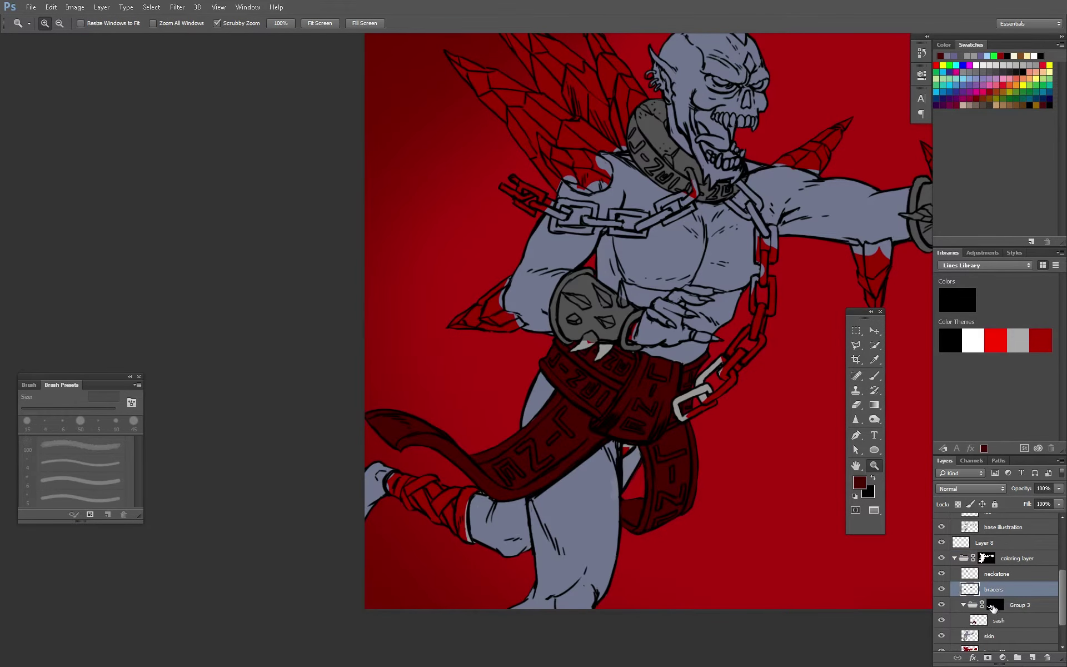
Paint the leg wraps and their criss-crossing bands dark red on the sash layer
left_click(999, 620)
left_click(474, 537)
key("b")
left_click_drag(455, 383, 439, 533)
left_click_drag(428, 417, 389, 523)
left_click_drag(361, 383, 412, 452)
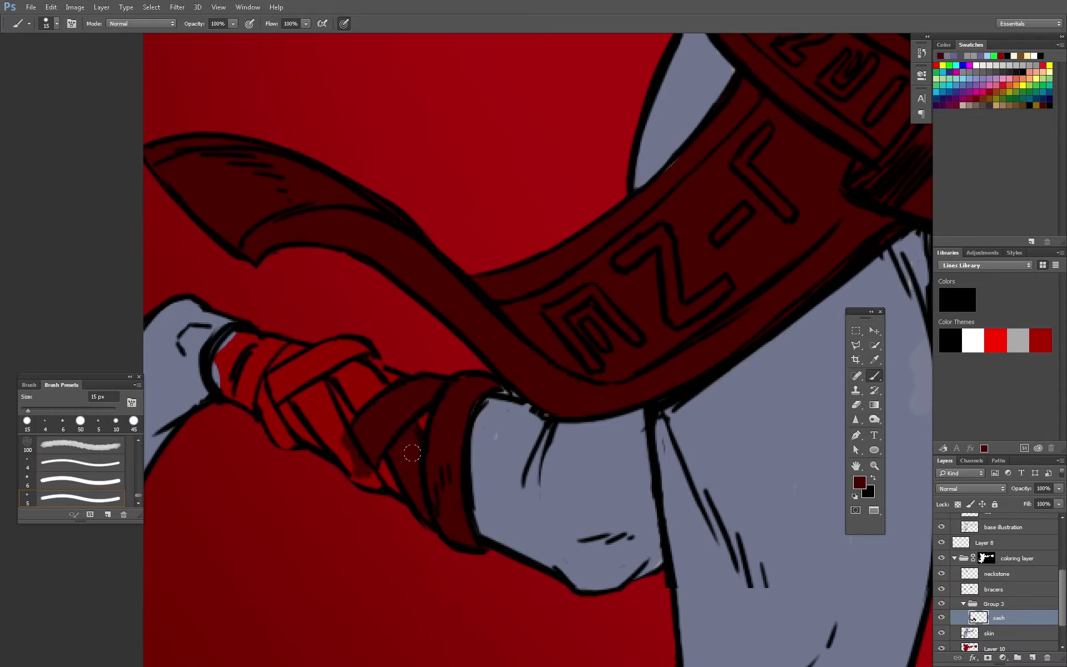
left_click_drag(384, 366, 333, 409)
left_click_drag(366, 342, 272, 397)
left_click_drag(342, 383, 294, 444)
left_click_drag(383, 444, 333, 489)
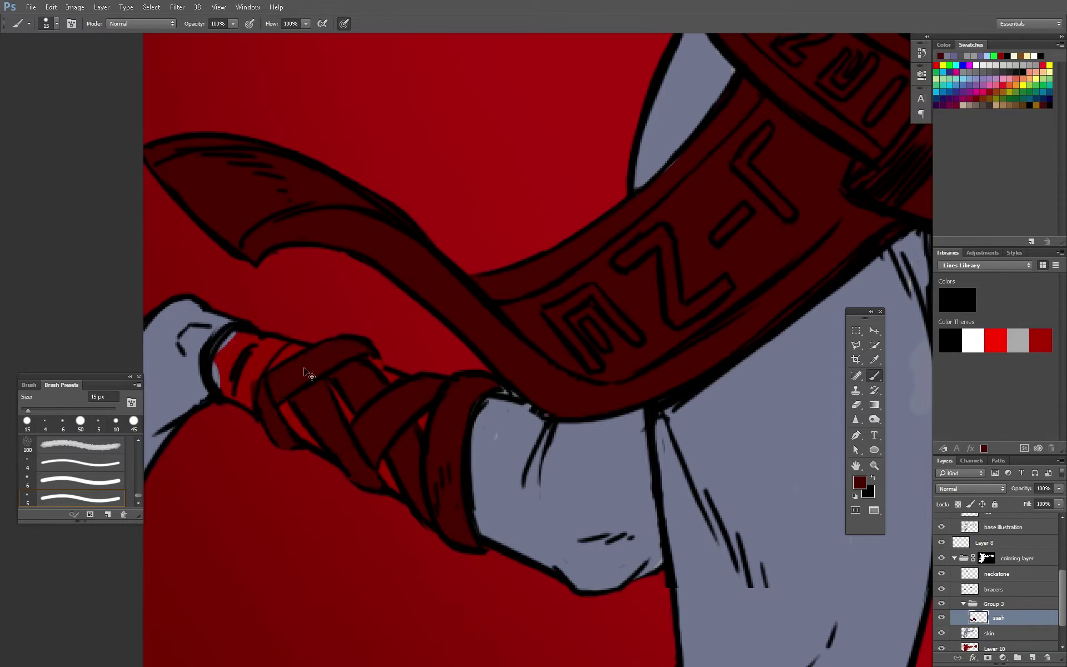
left_click_drag(222, 333, 261, 389)
Put the sash and other colour layers into their own groups, each with a mask
key("ctrl+minus")
left_click(977, 617, "ctrl")
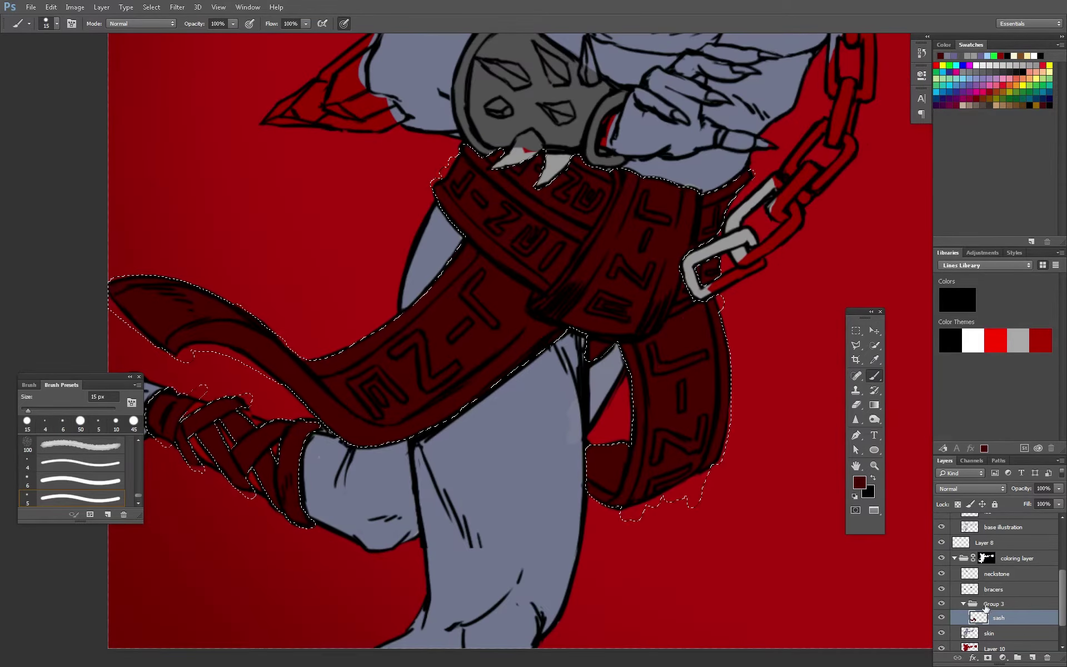
key("ctrl+minus")
key("ctrl+minus")
left_click(873, 465)
left_click(987, 657)
left_click(968, 573, "ctrl")
scroll(1010, 611, "down", 2)
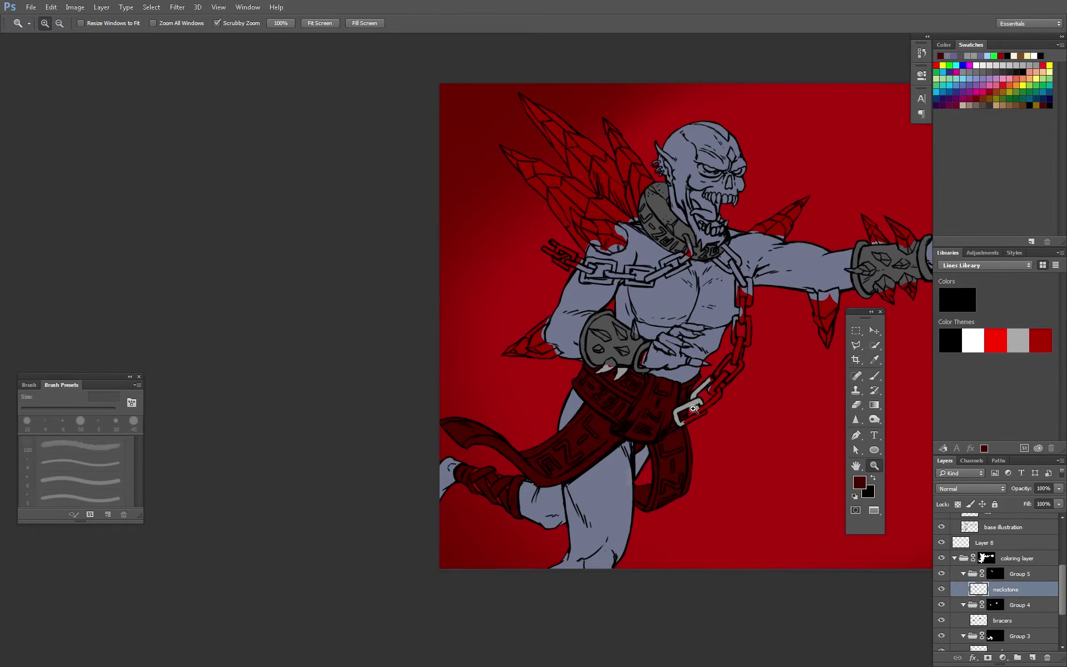
left_click(989, 599)
Touch up the strap edge on the line art layer with a 3 px brush
key("ctrl+d")
key("b")
left_click(608, 494, "alt")
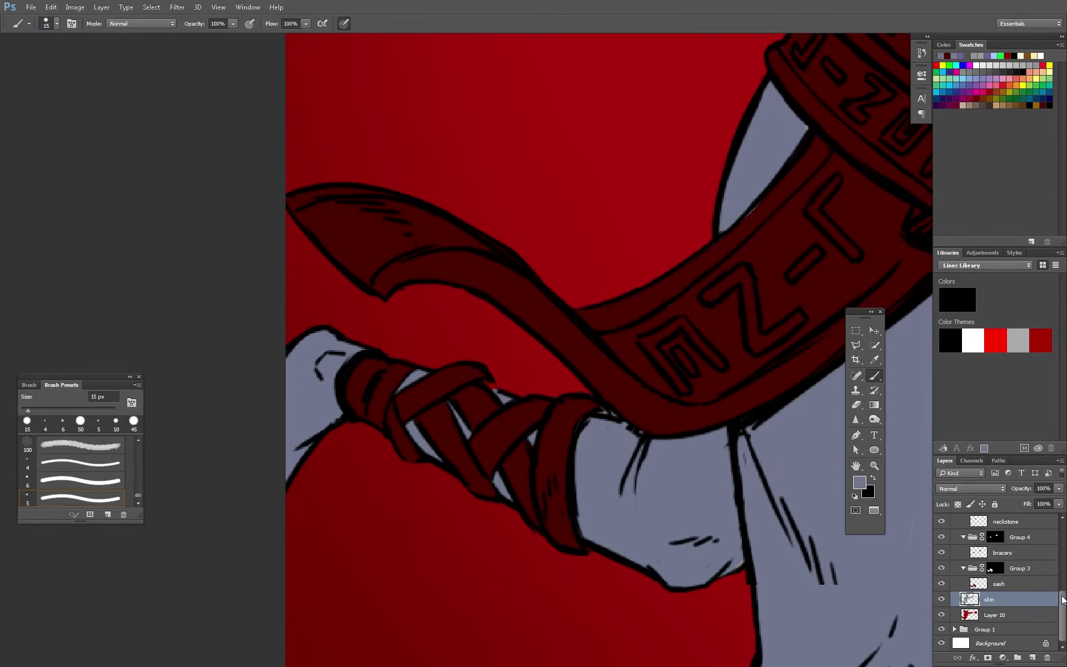
left_click_drag(1062, 599, 1061, 532)
left_click(1002, 636)
left_click_drag(494, 395, 507, 398)
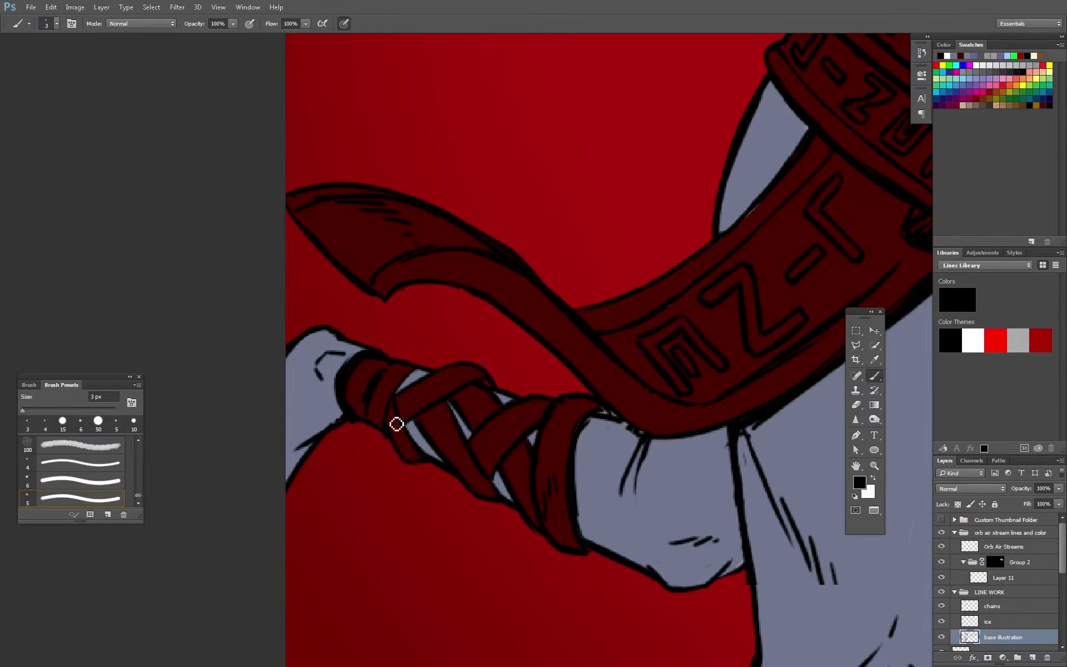
key("e")
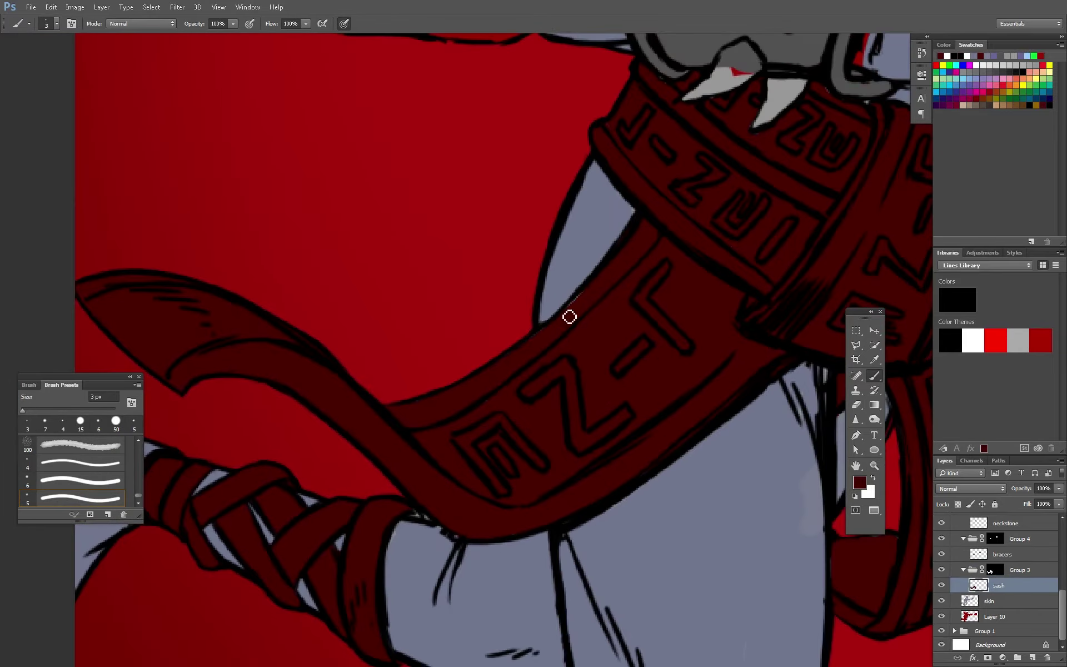
scroll(607, 534, "down", 3)
scroll(659, 526, "down", 3)
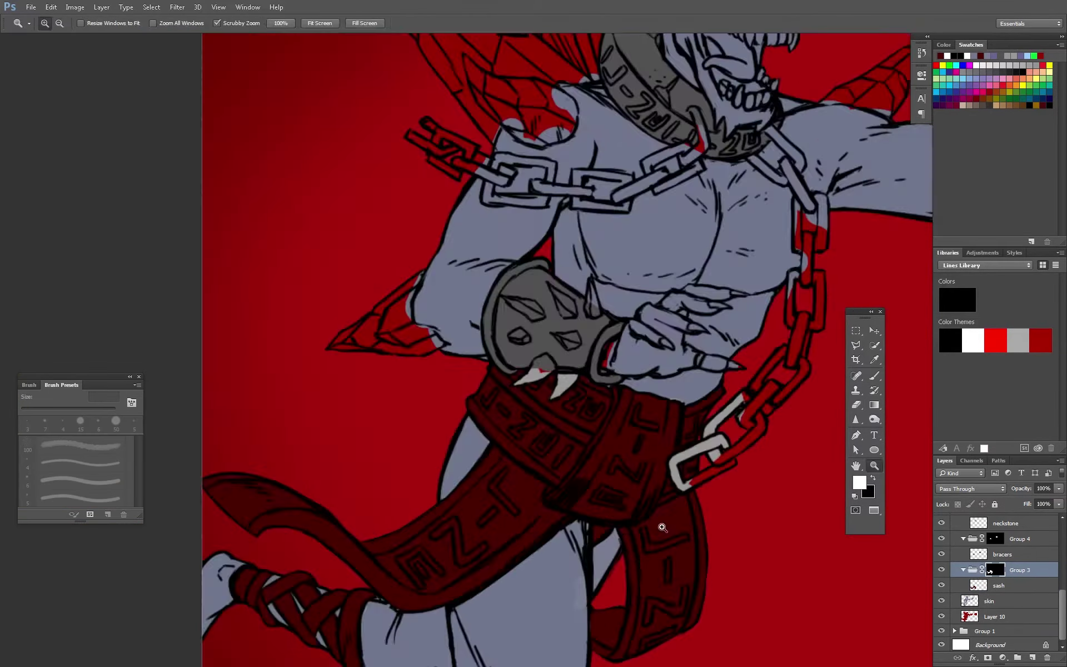
scroll(643, 583, "down", 3)
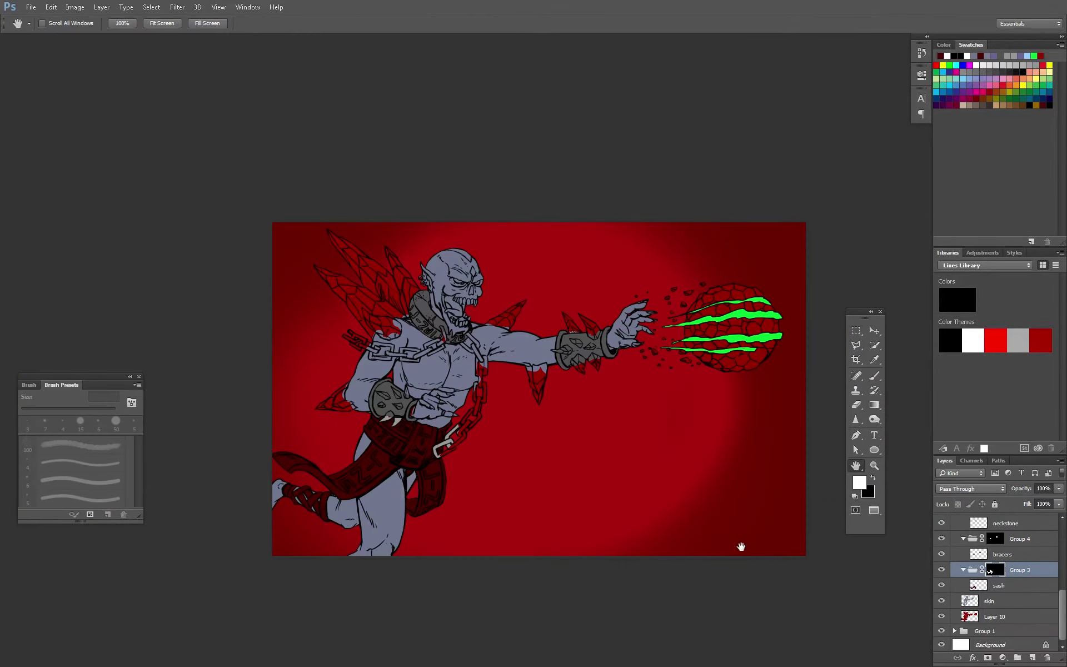
Give the Orb Air Streams layer a grey Color Overlay effect
scroll(994, 578, "up", 5)
left_click(1000, 567)
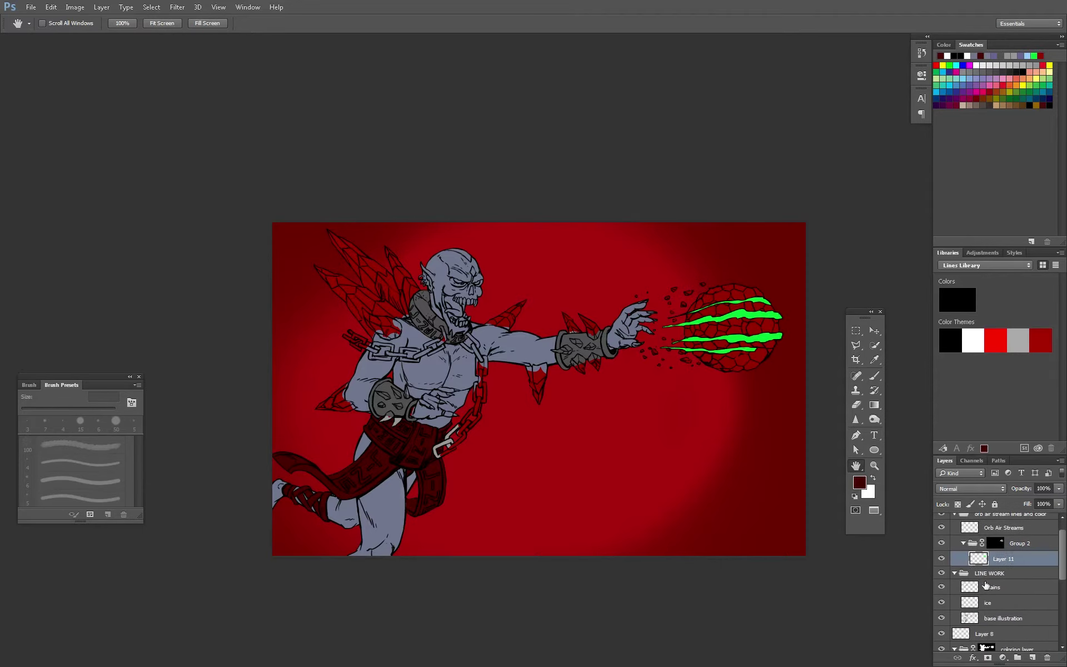
double_click(1002, 545)
left_click(605, 464)
left_click(337, 242)
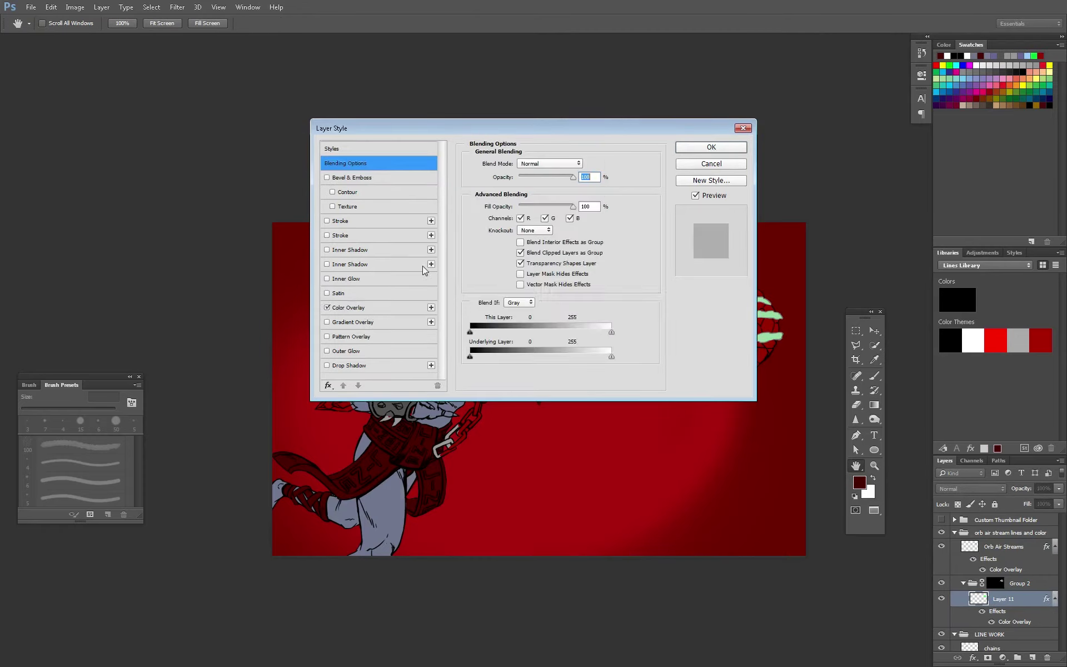
left_click(348, 307)
Copy the Orb Air Streams layer style for pasting onto Layer 11
left_click(711, 147)
right_click(1003, 546)
left_click(950, 281)
right_click(1000, 578)
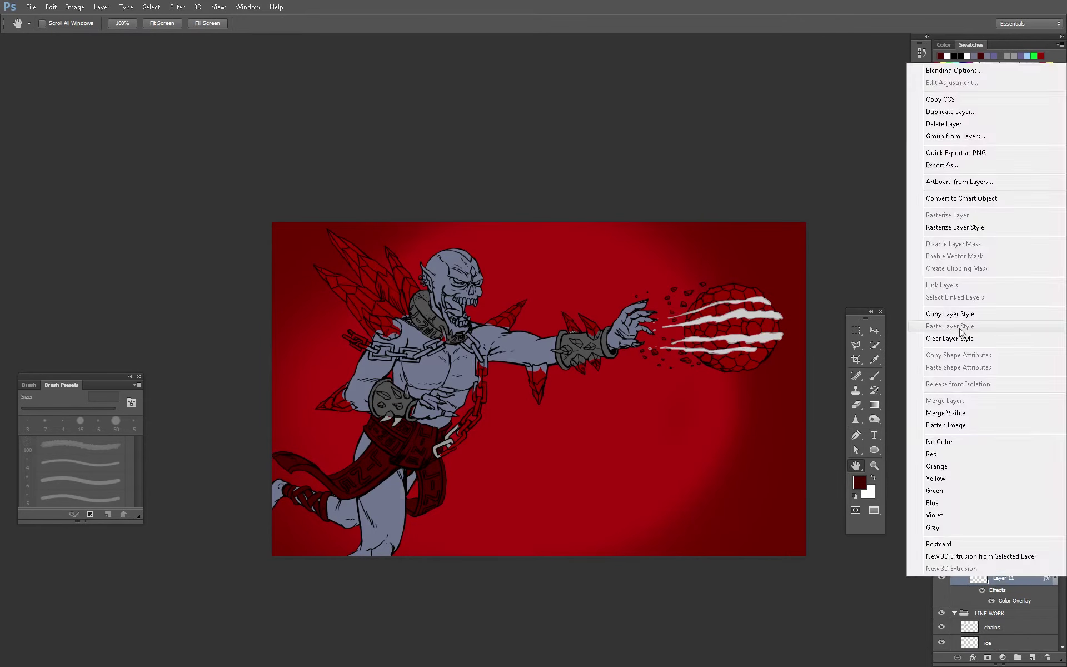
key("Escape")
key("z")
left_click(791, 362)
Rename the new orb group and set the foreground colour to #66ccff
double_click(1022, 575)
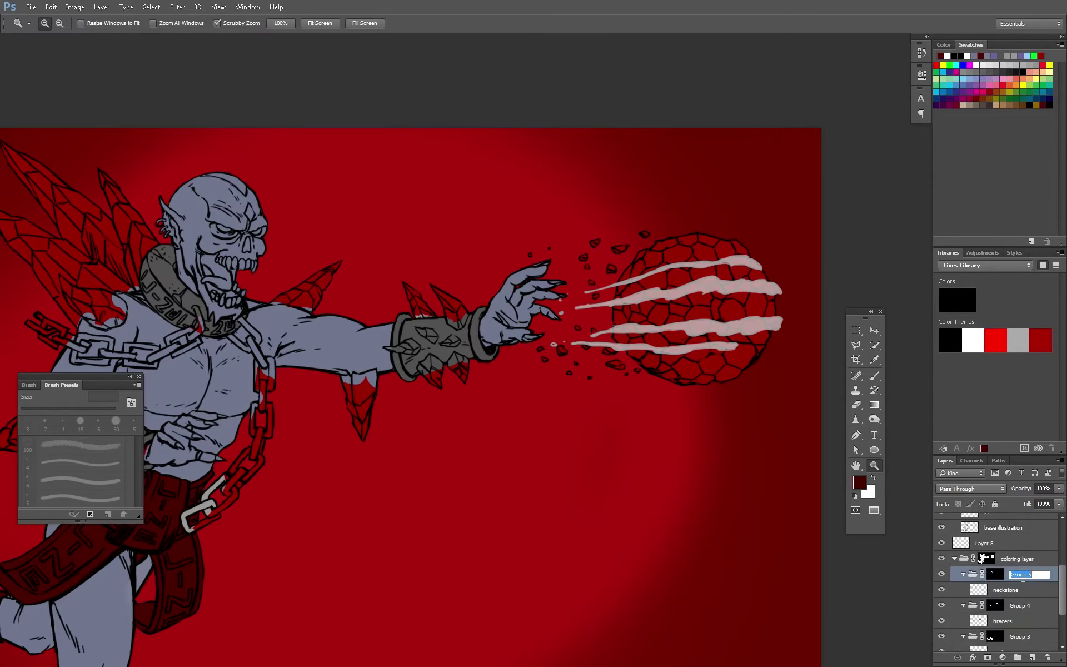
left_click(860, 483)
type("66ccff")
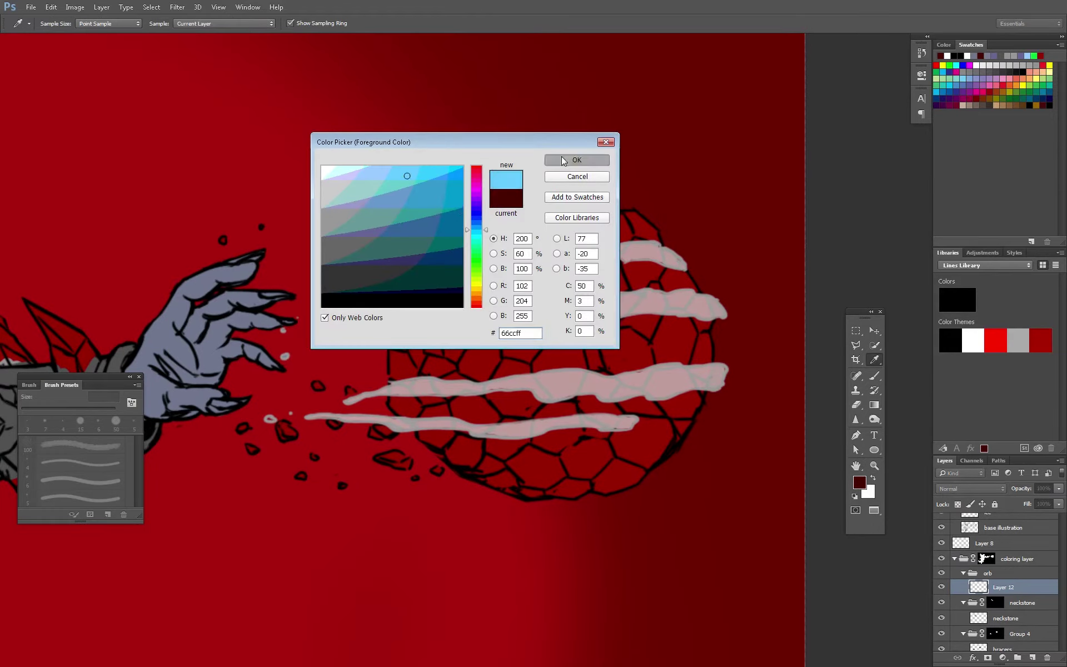
left_click(563, 160)
key("b")
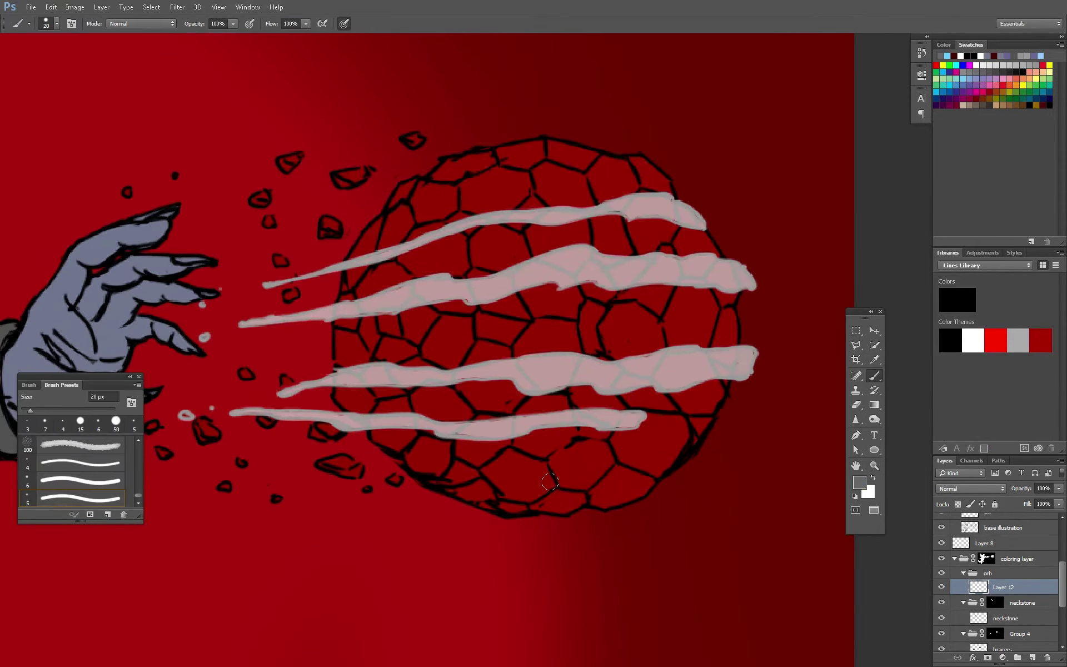
Draw a polygonal lasso selection around the orb
key("l")
key("ctrl+0")
left_click(213, 300)
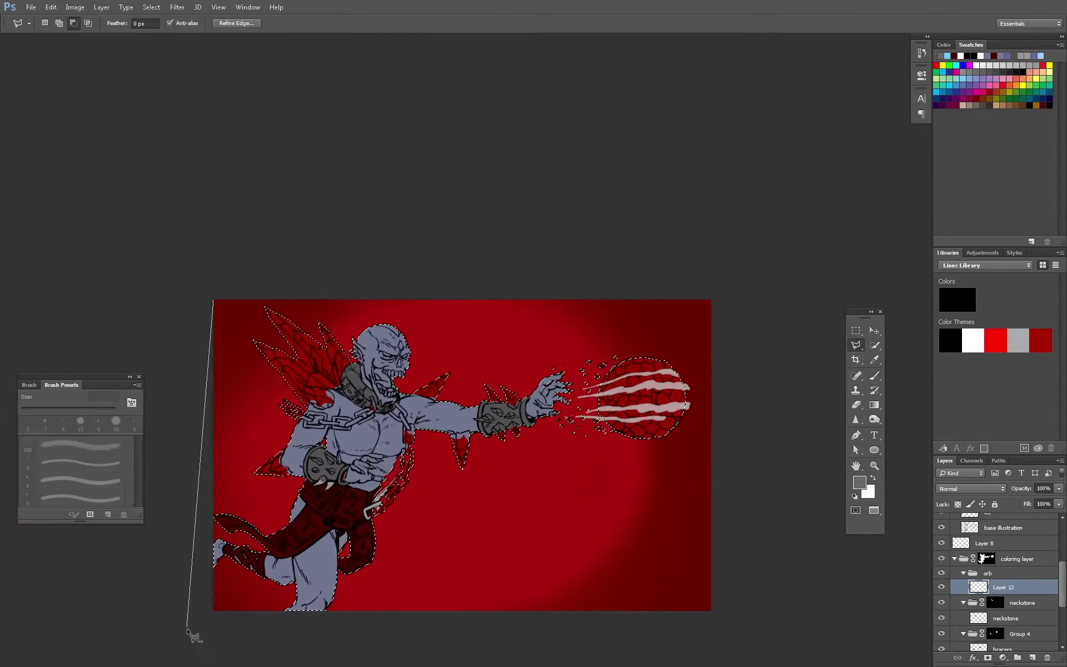
left_click(193, 643)
left_click(583, 625)
left_click(550, 421)
left_click(333, 272)
Redraw the orb outline and mask the orb group to that selection
left_click(213, 300)
scroll(611, 405, "up", 1)
left_click(438, 303)
left_click(490, 492)
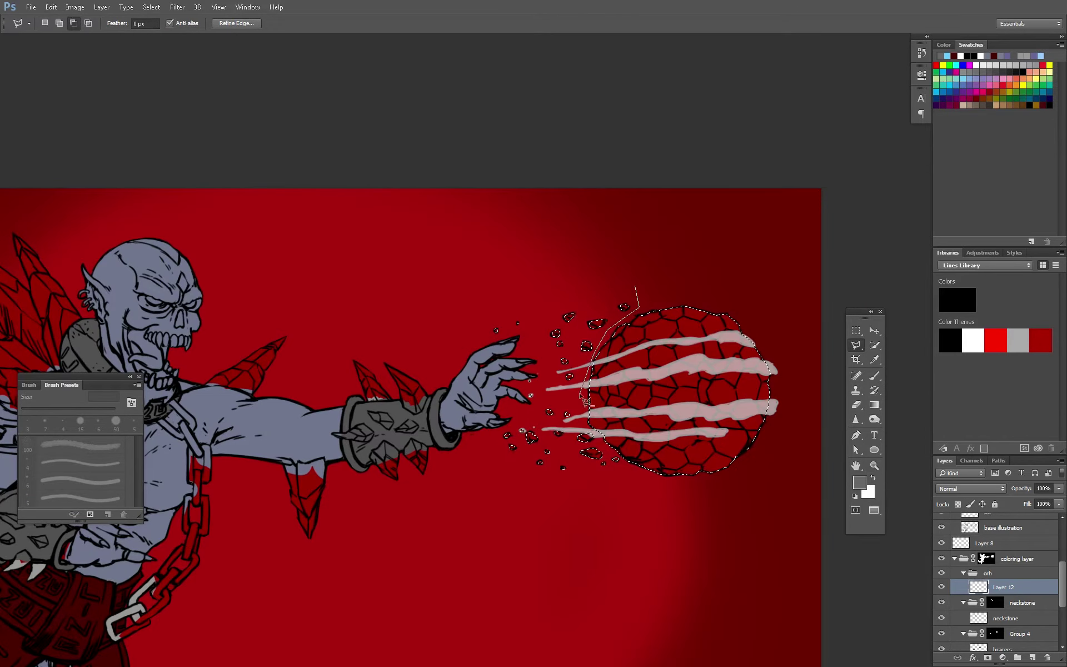
left_click(626, 507)
double_click(639, 277)
left_click(987, 657)
Hide the claw streaks and paint pink highlights on several orb cells
key("b")
left_click(639, 396)
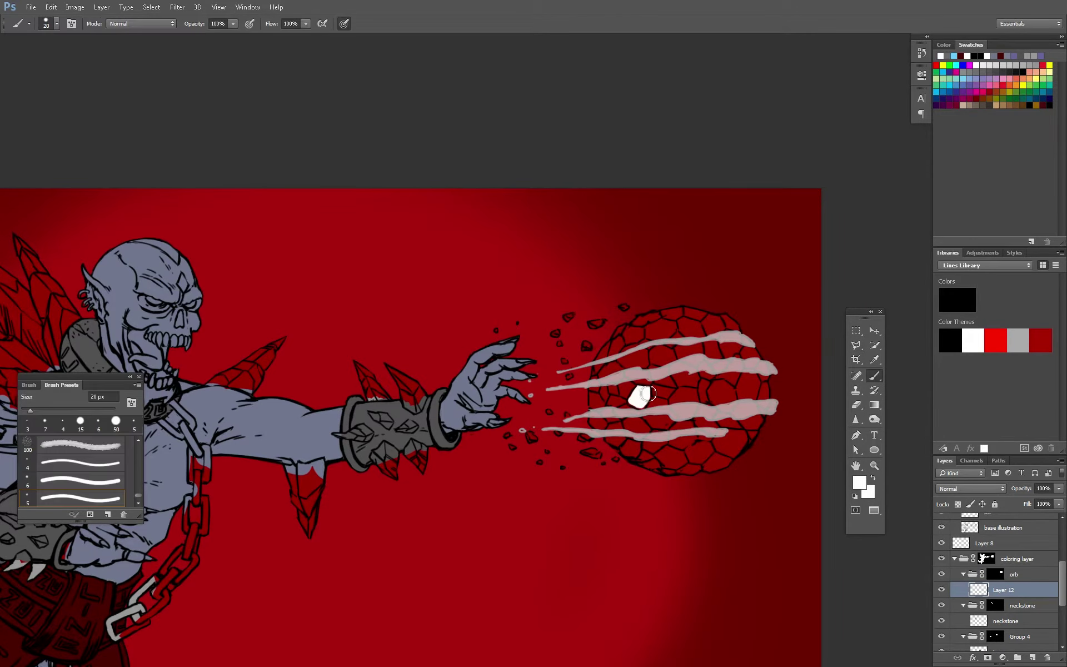
scroll(1000, 556, "up", 1)
left_click(941, 516)
right_click(989, 522)
key("Escape")
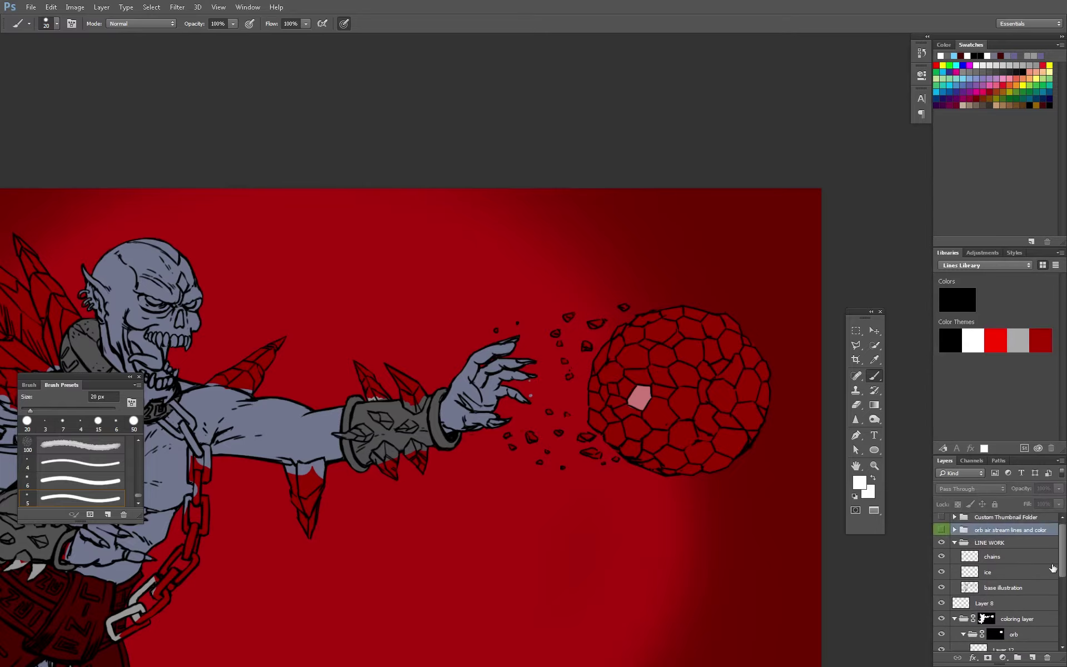
scroll(704, 447, "up", 2)
left_click_drag(704, 447, 596, 468)
left_click_drag(577, 397, 600, 423)
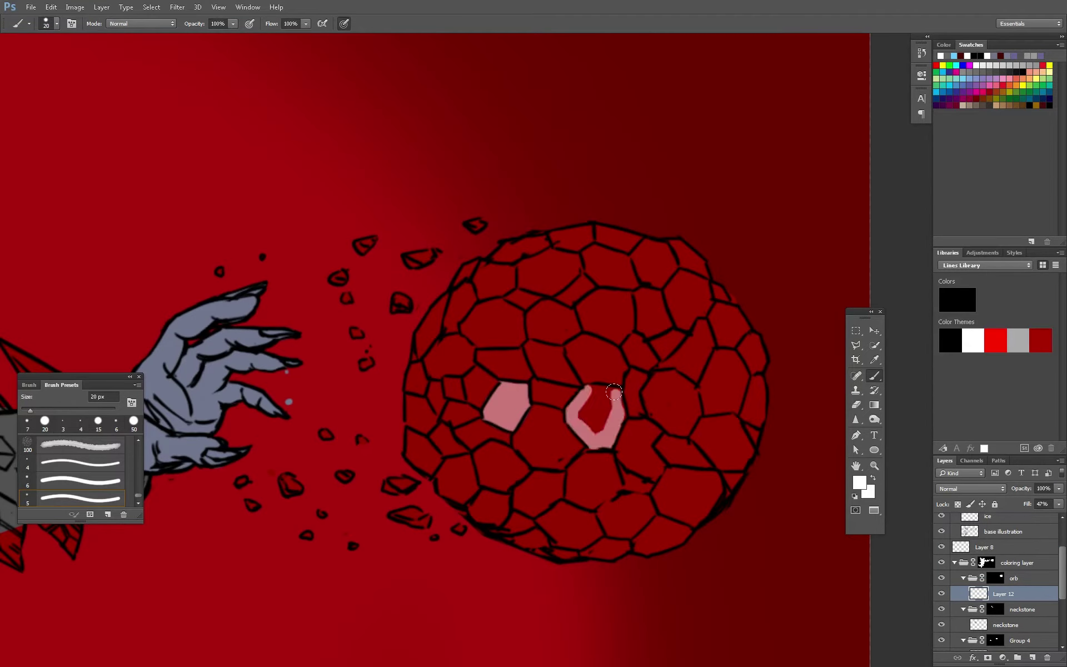
left_click_drag(567, 350, 585, 338)
type("alternative lighting")
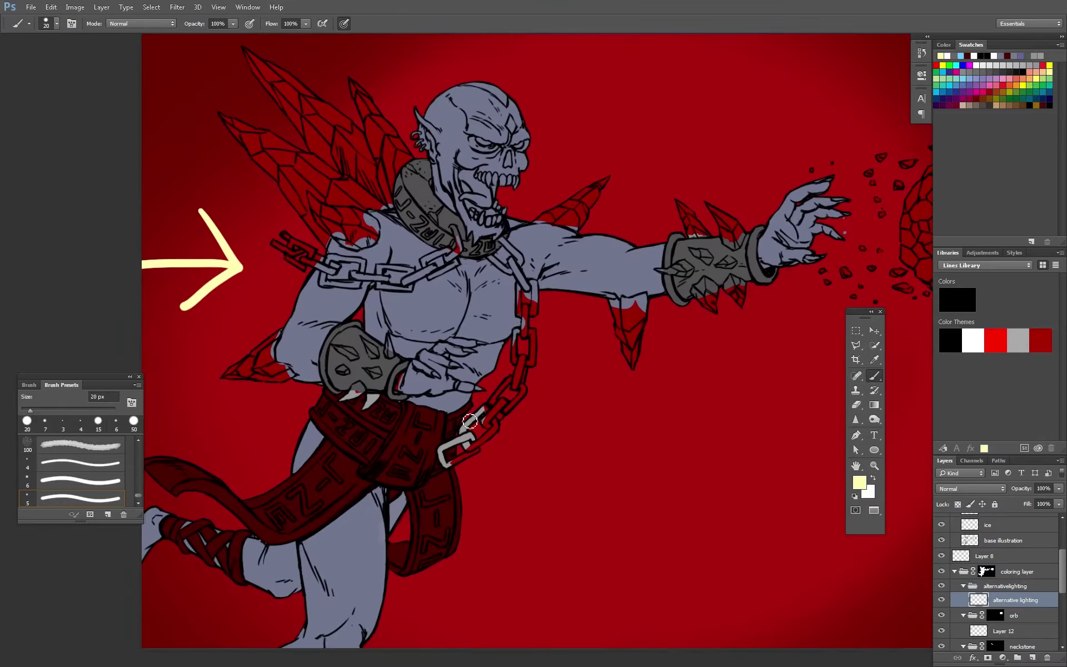
Paint pale yellow light over the arm, collar, skull and shoulder chain
key("shift+comma")
left_click_drag(316, 302, 300, 345)
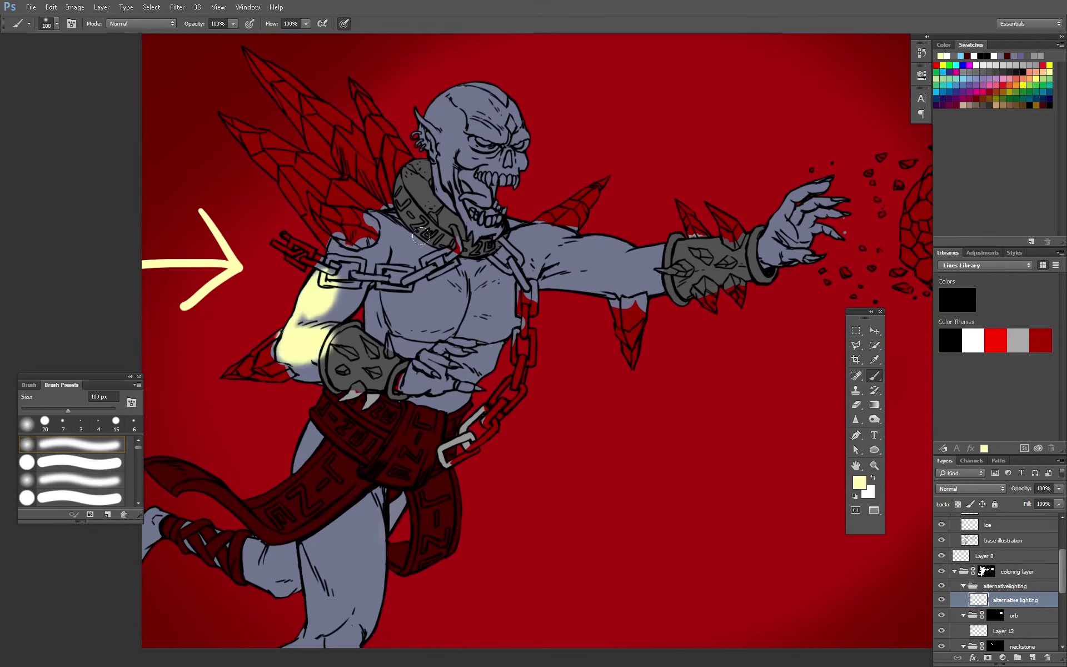
left_click_drag(423, 239, 436, 161)
key("bracketright")
key("bracketright")
left_click_drag(451, 100, 466, 151)
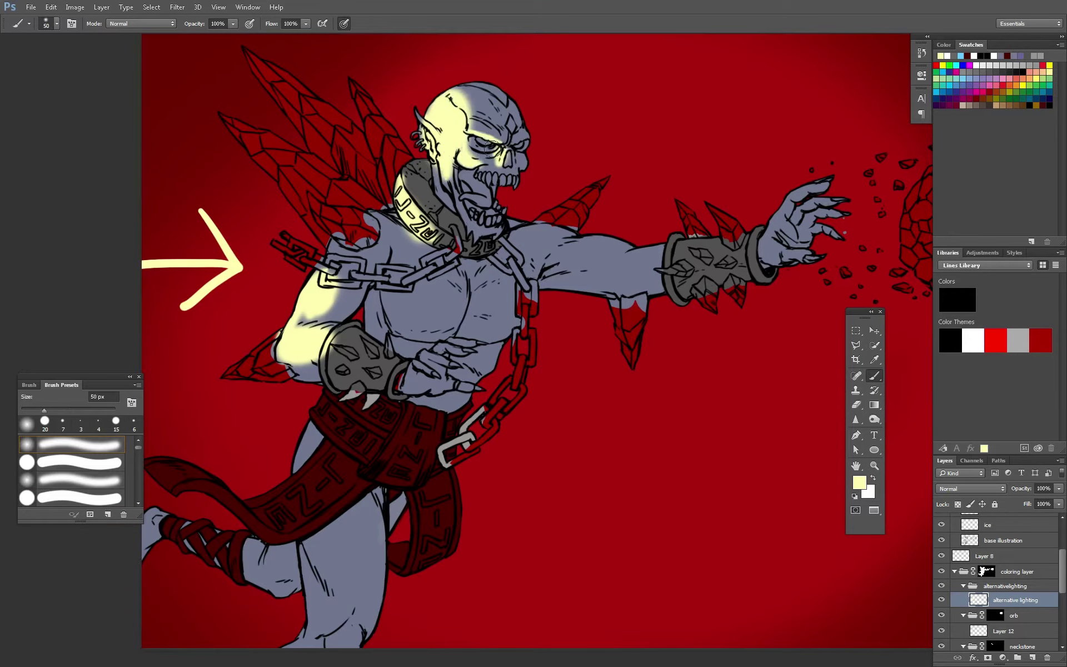
left_click_drag(335, 268, 348, 232)
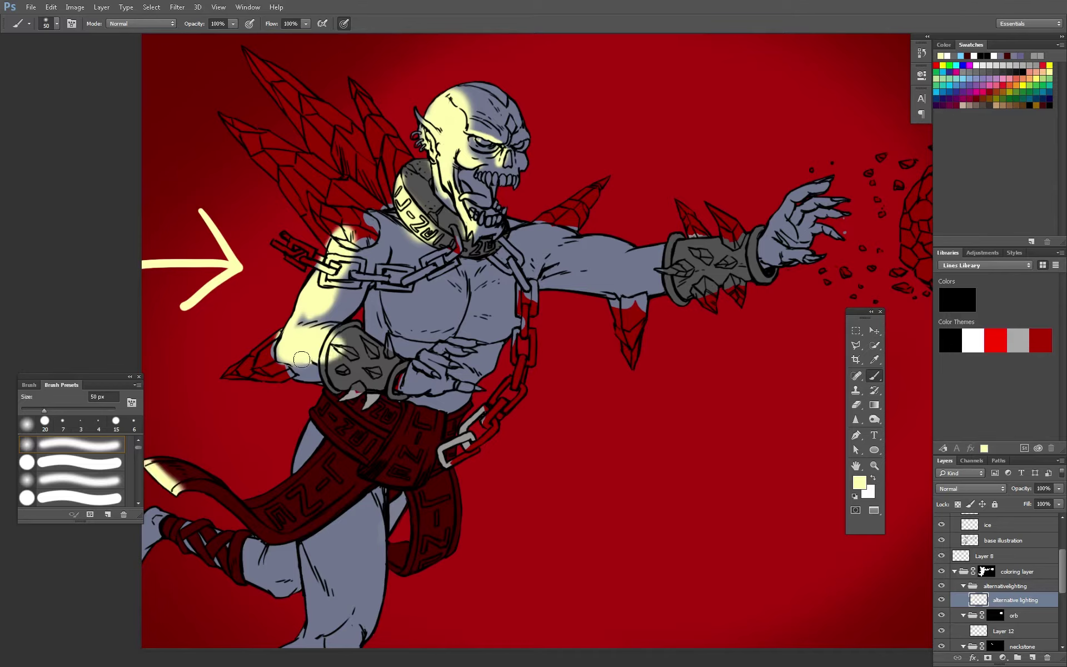
Light the forearm bracer, shoulder top, wing shards and belt with a larger brush
key("bracketright")
key("bracketright")
key("bracketright")
left_click_drag(361, 358, 324, 349)
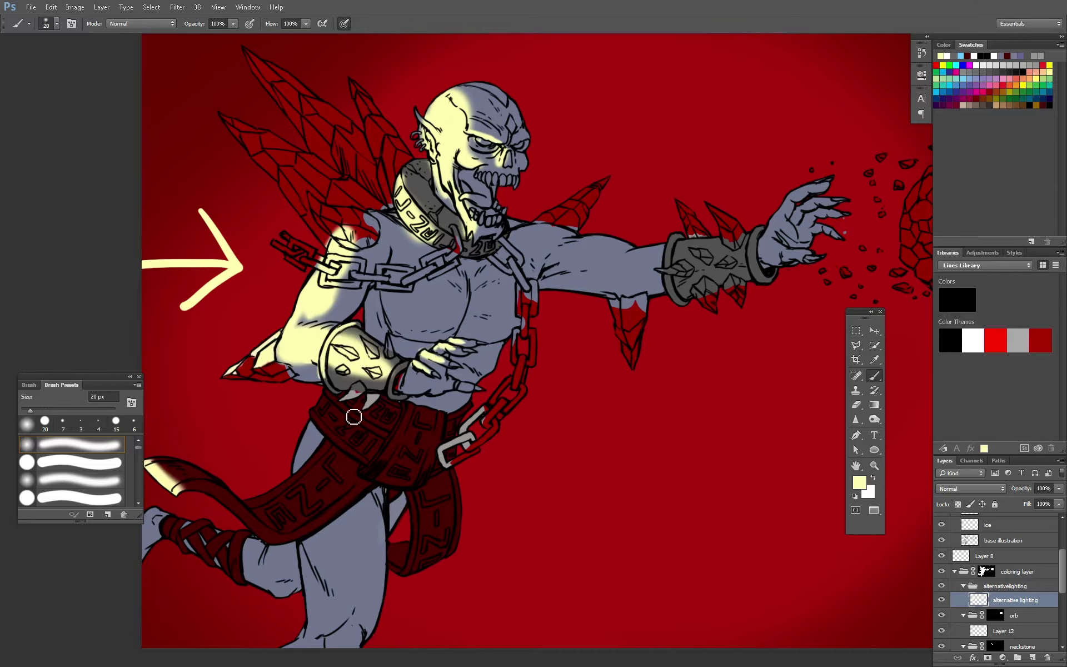
key("bracketright")
key("bracketright")
key("bracketright")
left_click_drag(368, 247, 349, 235)
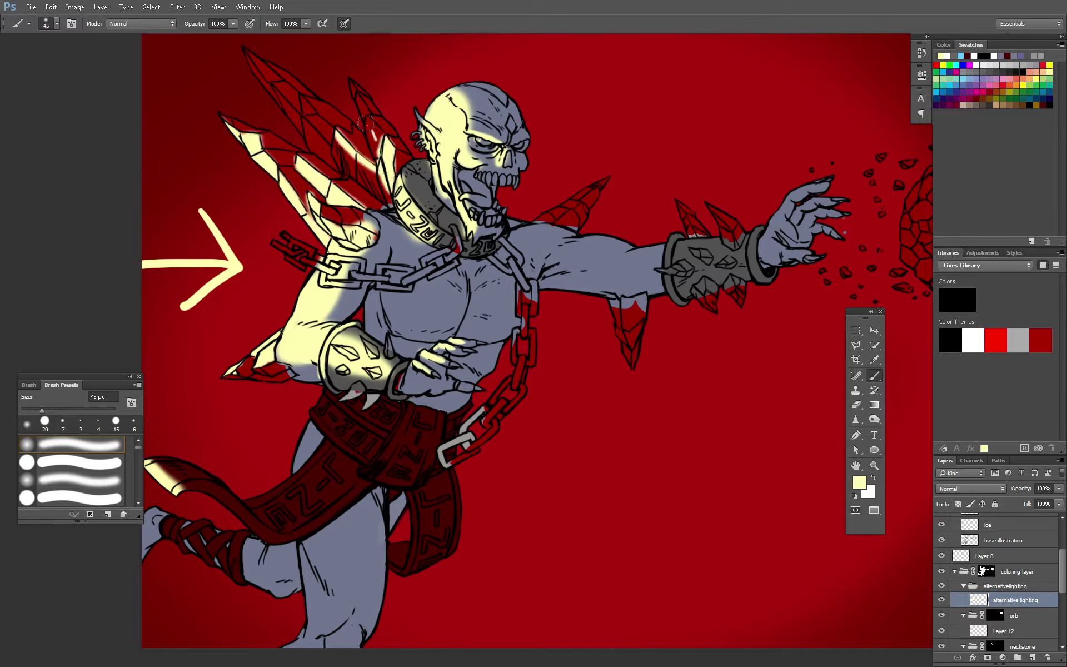
left_click_drag(375, 151, 378, 190)
mouse_move(300, 466)
left_mouse_down()
mouse_move(333, 489)
mouse_move(358, 418)
left_mouse_up()
Highlight the tail and lower leg in pale yellow
key("bracketright")
key("bracketright")
scroll(228, 253, "up", 3)
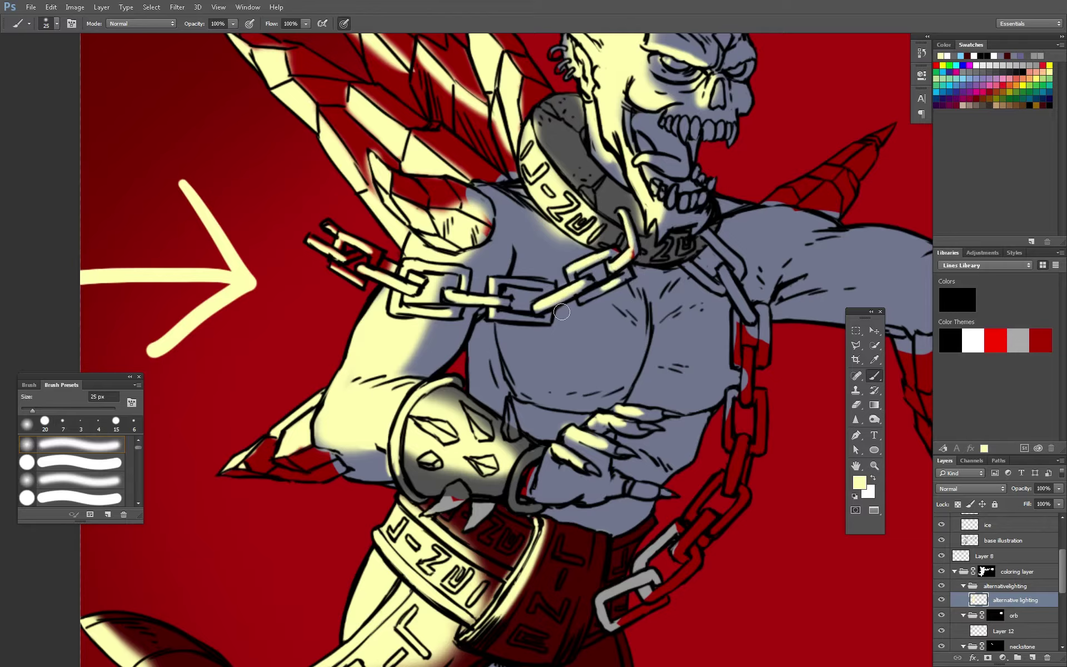
scroll(682, 119, "down", 2)
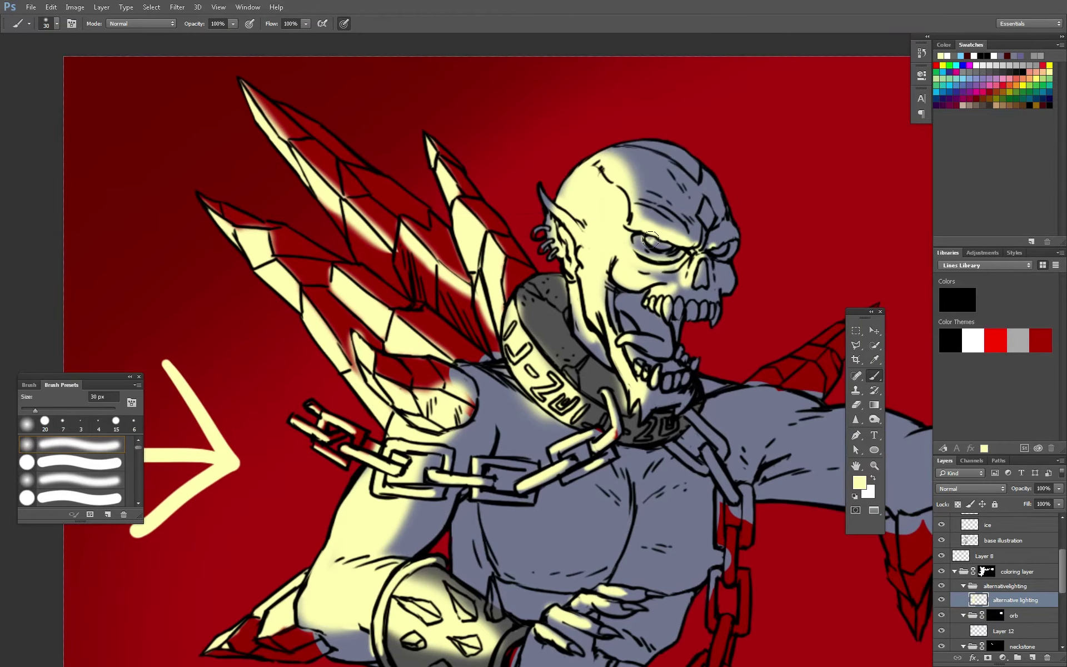
scroll(693, 518, "down", 5)
scroll(530, 518, "up", 3)
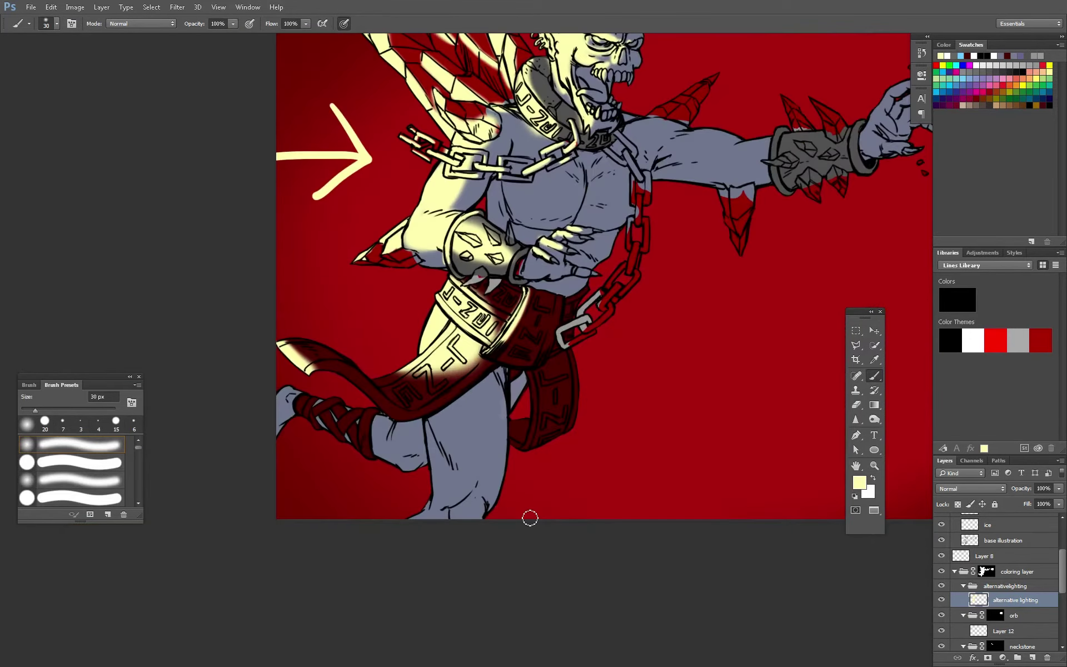
mouse_move(317, 400)
left_mouse_down()
mouse_move(384, 425)
mouse_move(426, 415)
left_mouse_up()
Lasso part of the lower right leg and erase the stray light inside it
key("shift+l")
key("e")
key("l")
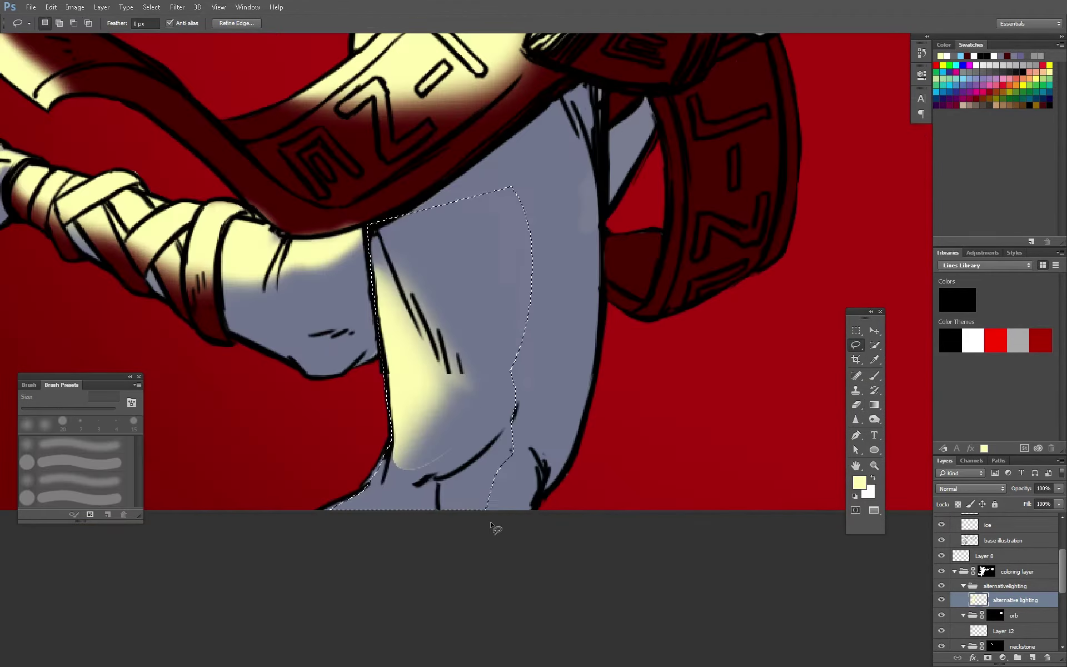
scroll(472, 519, "up", 3)
key("e")
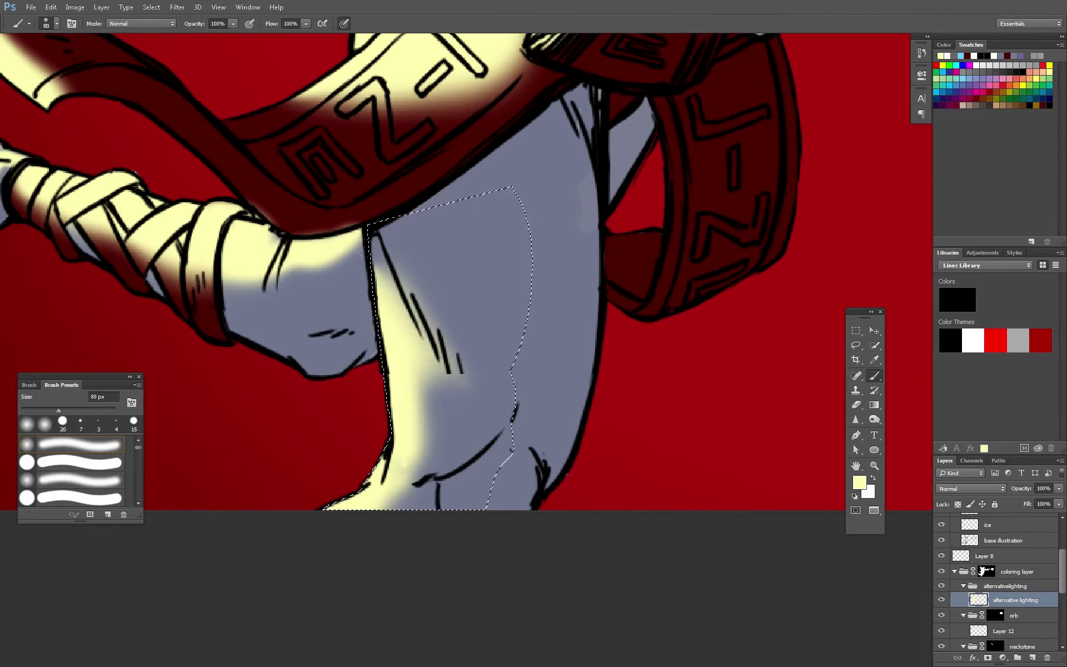
left_click_drag(428, 378, 402, 506)
key("ctrl+z")
key("l")
left_click_drag(487, 517, 445, 538)
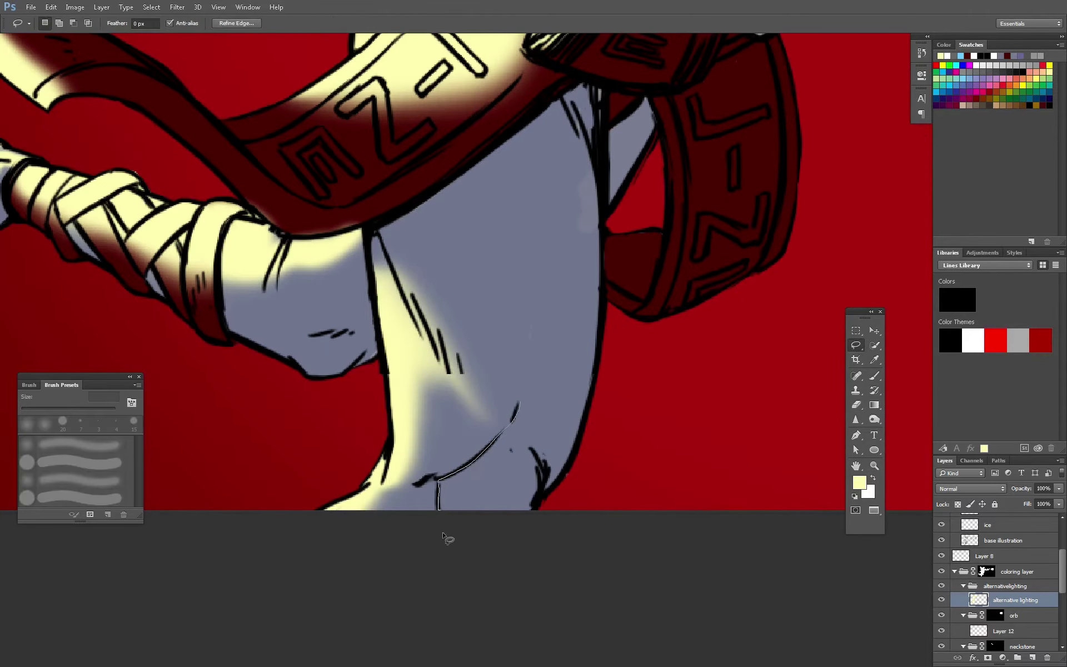
key("e")
left_click_drag(500, 500, 479, 448)
scroll(543, 519, "down", 5)
scroll(542, 519, "up", 4)
Lasso along the belt edge to erase light there, then deselect
key("l")
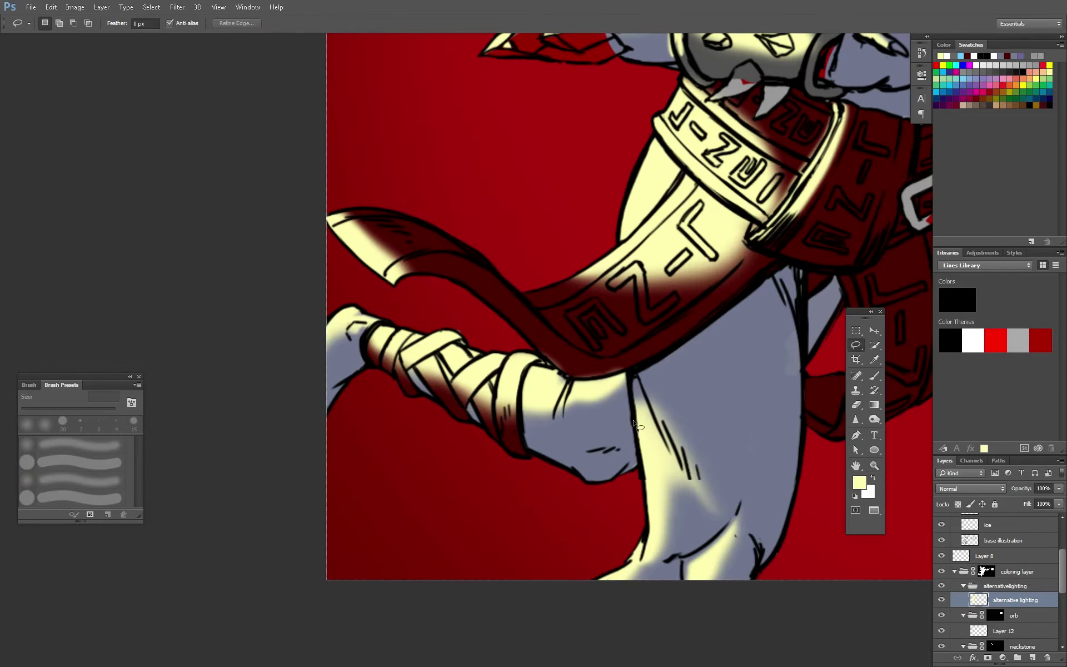
left_click_drag(753, 250, 717, 289)
key("e")
scroll(778, 426, "down", 2)
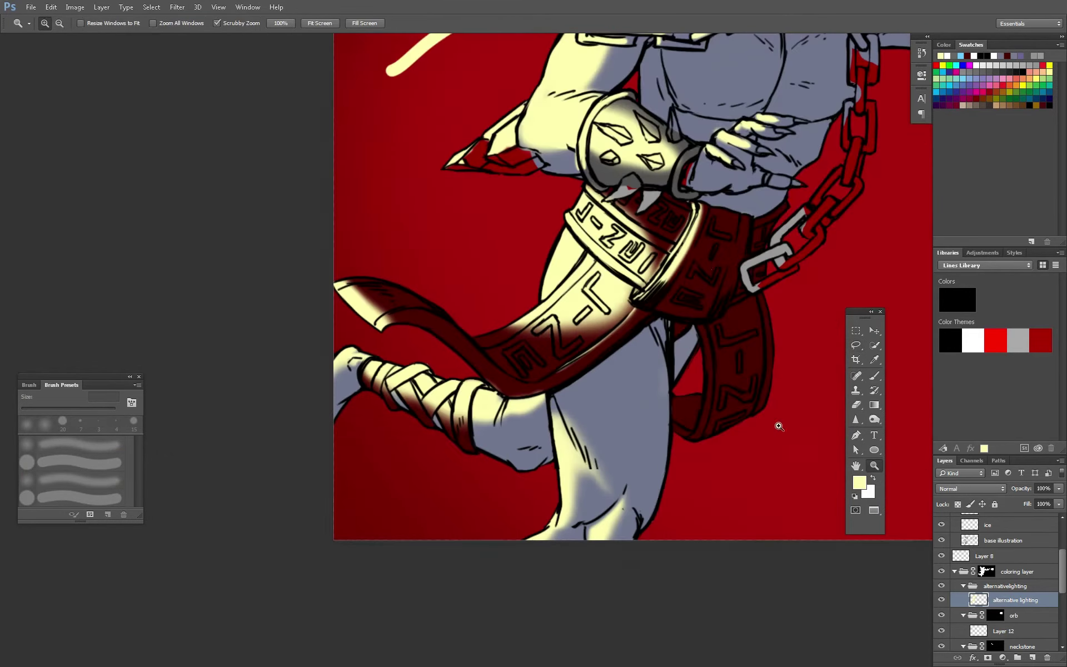
scroll(515, 420, "up", 3)
scroll(515, 420, "down", 3)
scroll(524, 257, "up", 3)
key("l")
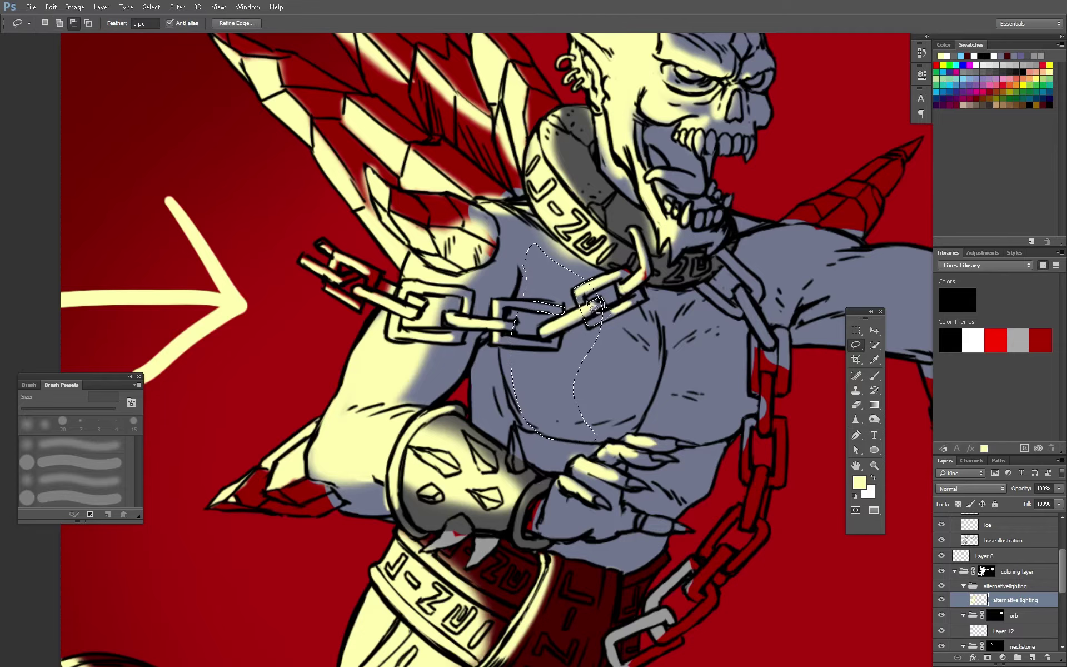
key("ctrl+d")
scroll(530, 323, "down", 3)
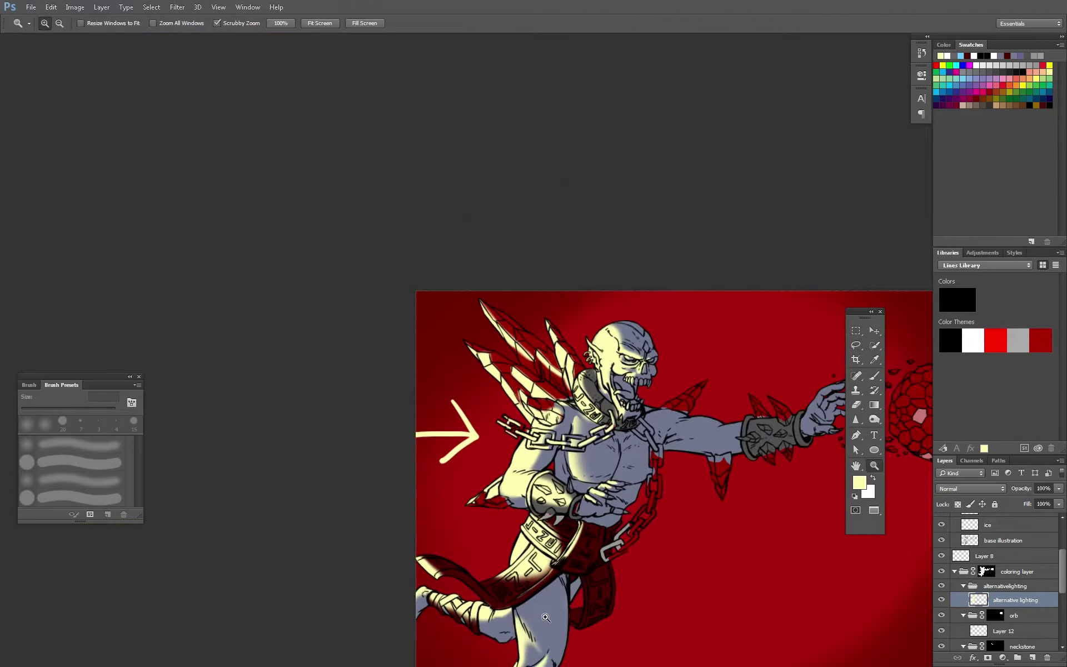
scroll(489, 316, "up", 3)
scroll(619, 500, "down", 3)
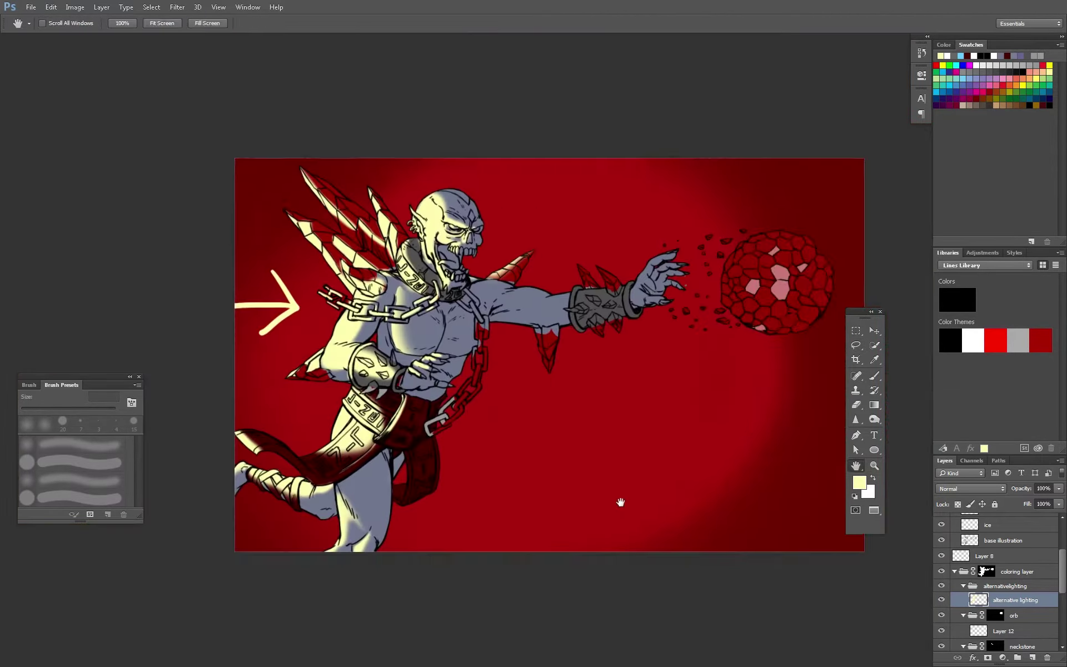
scroll(451, 346, "up", 3)
Paint pale yellow highlights on the demon's tongue, erasing stray lighting
key("b")
scroll(448, 341, "down", 3)
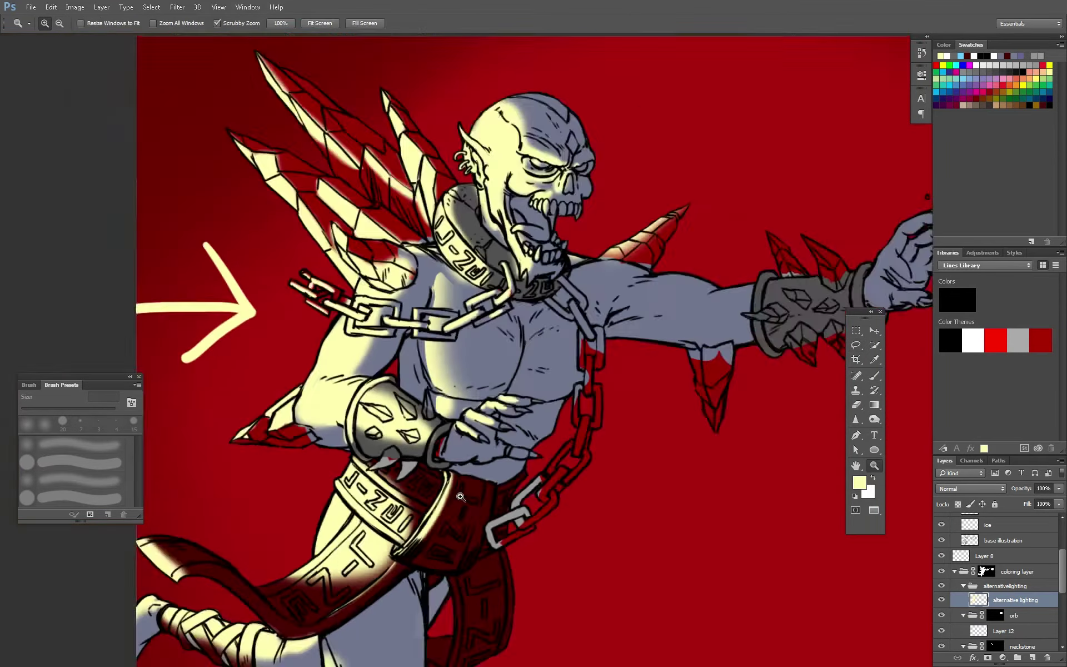
scroll(447, 342, "up", 4)
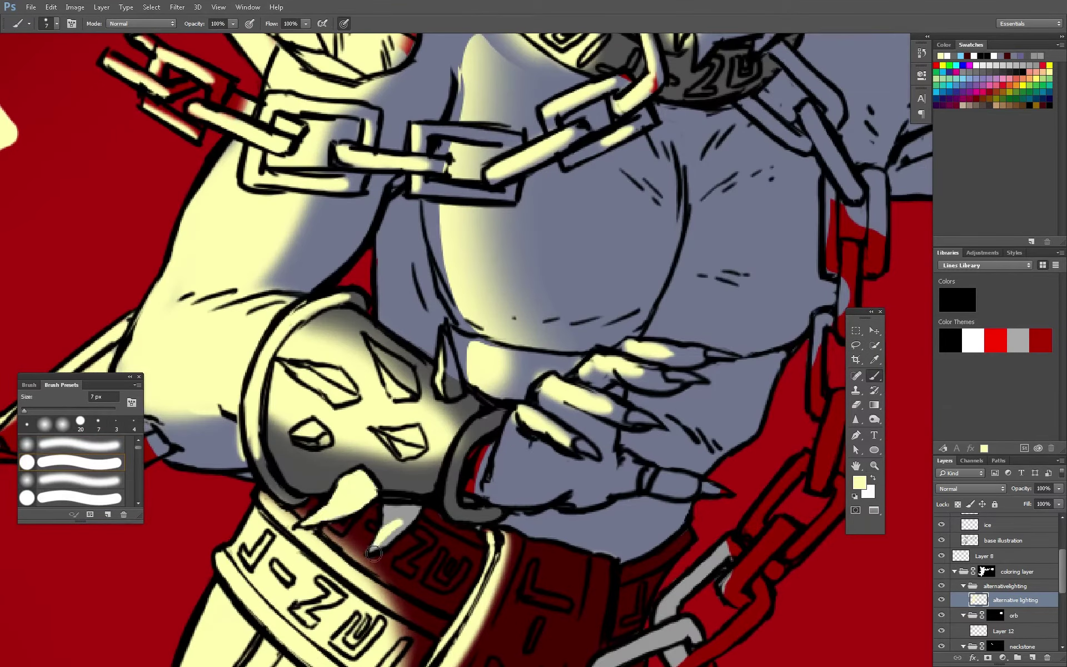
scroll(373, 553, "down", 1)
scroll(373, 553, "down", 2)
scroll(478, 336, "up", 4)
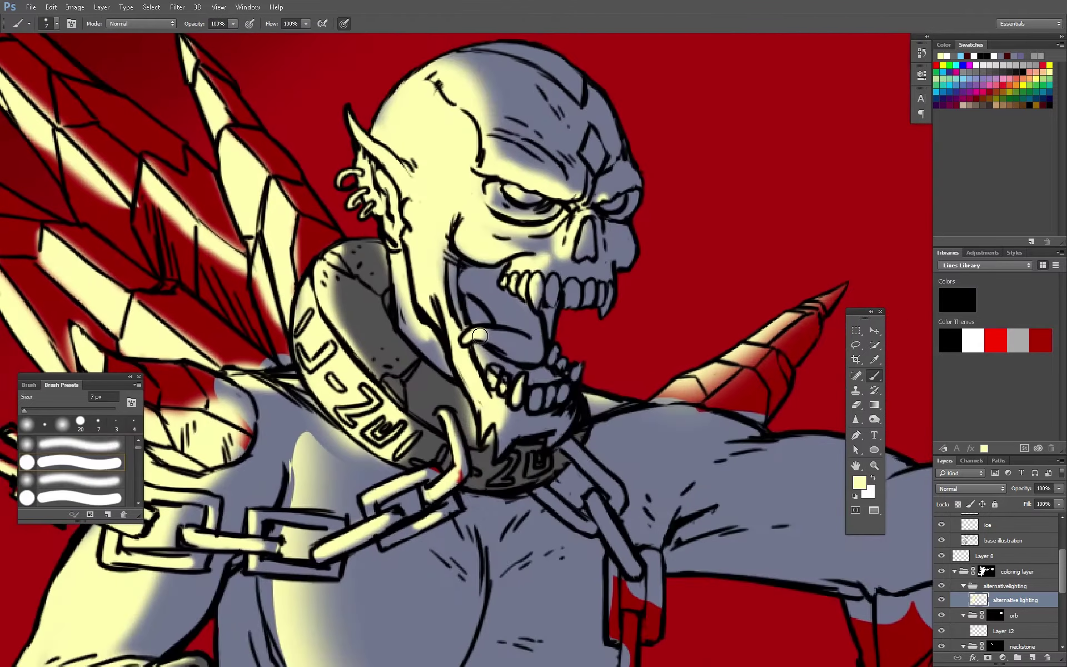
left_click_drag(478, 336, 519, 335)
key("e")
left_click_drag(427, 294, 419, 343)
key("b")
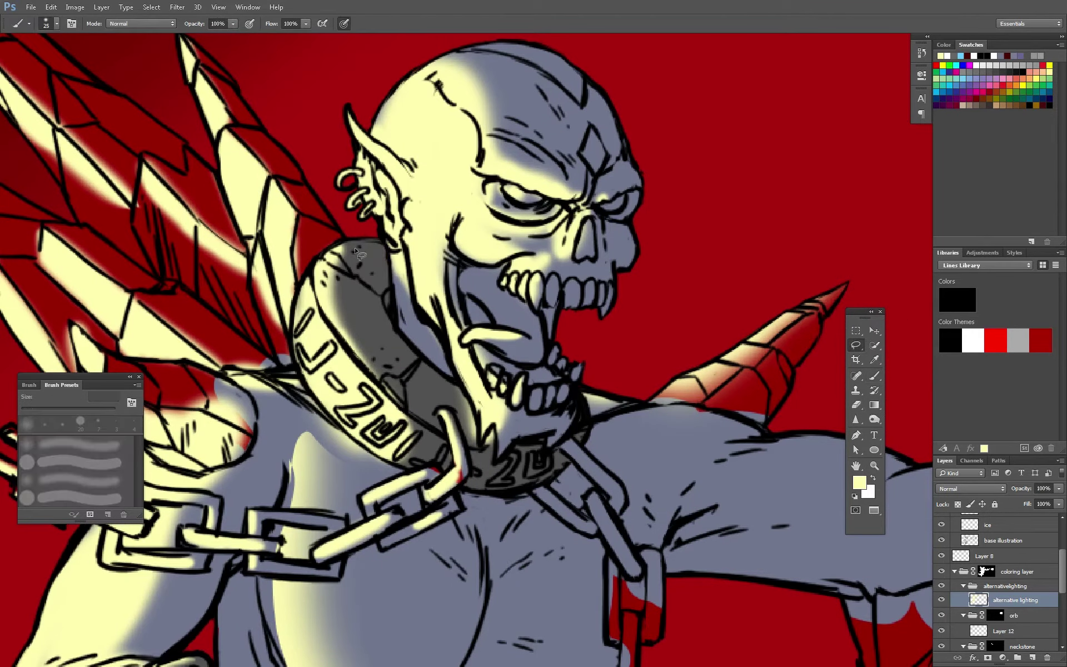
scroll(586, 463, "down", 3)
scroll(586, 462, "up", 3)
scroll(586, 463, "down", 3)
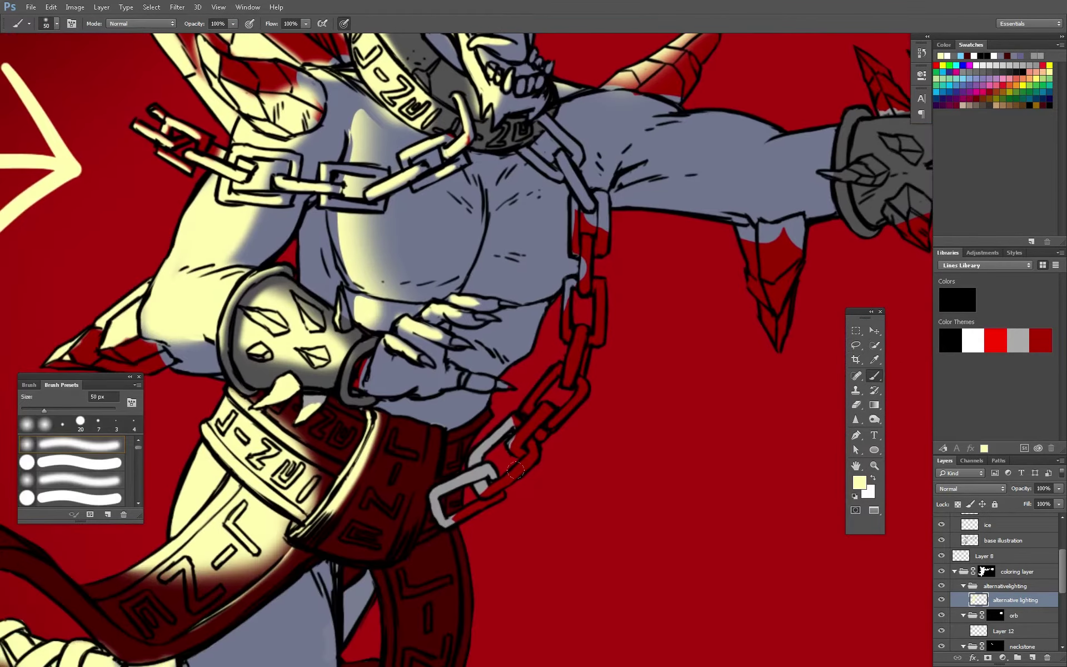
Lasso the lower chain, brush yellow highlights along it, and deselect
key("l")
left_click_drag(514, 413, 436, 522)
left_click_drag(496, 598, 541, 545)
key("b")
left_click_drag(439, 500, 578, 333)
key("bracketleft")
key("bracketleft")
key("bracketleft")
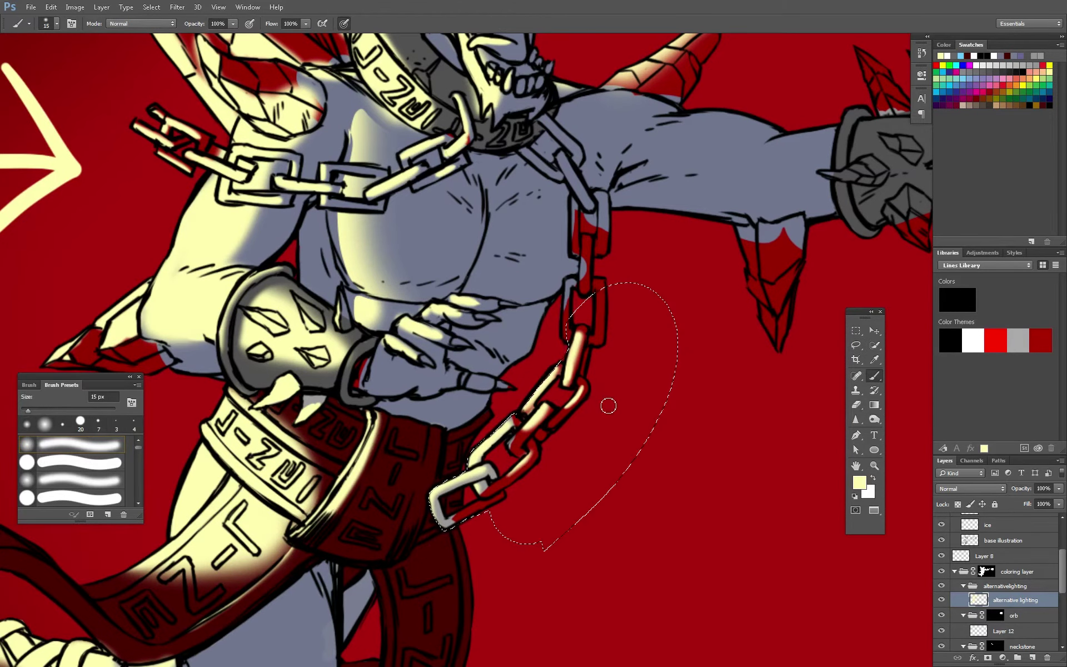
key("ctrl+d")
Zoom out to view the whole illustration, trying and undoing an erase stroke across the arm
key("z")
left_click_drag(603, 233, 588, 528)
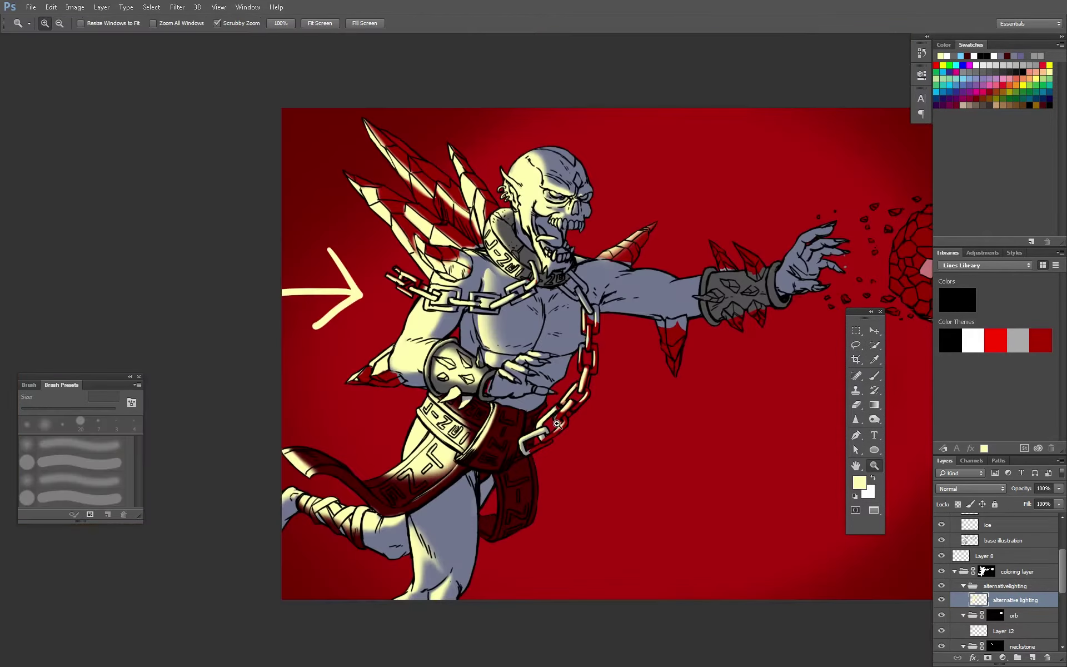
key("ctrl+plus")
key("l")
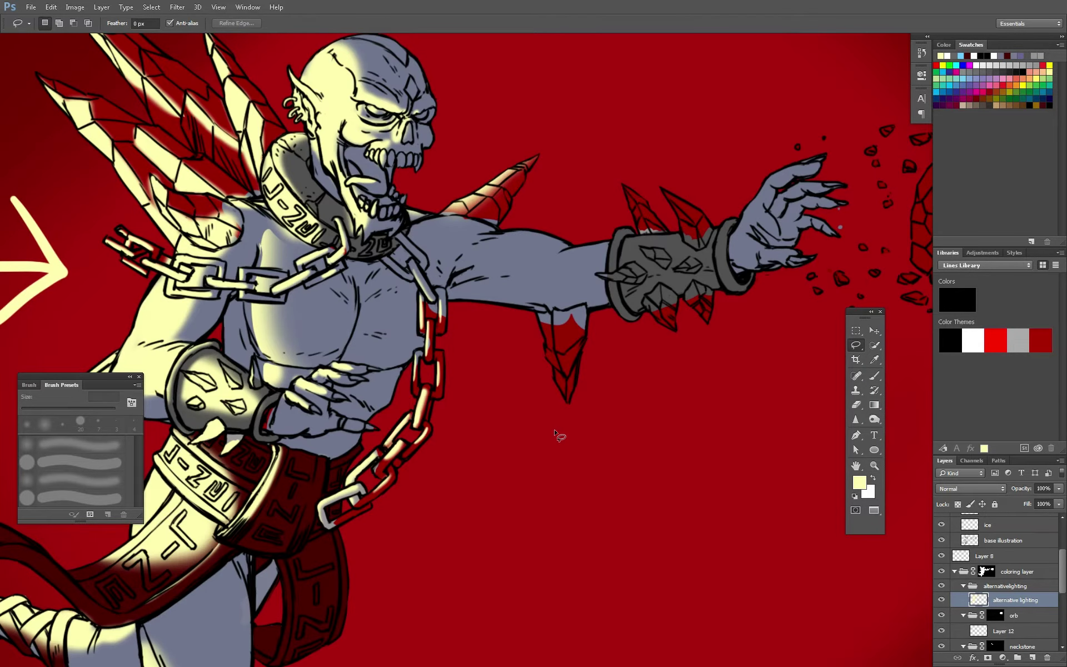
key("e")
left_click_drag(783, 178, 488, 214)
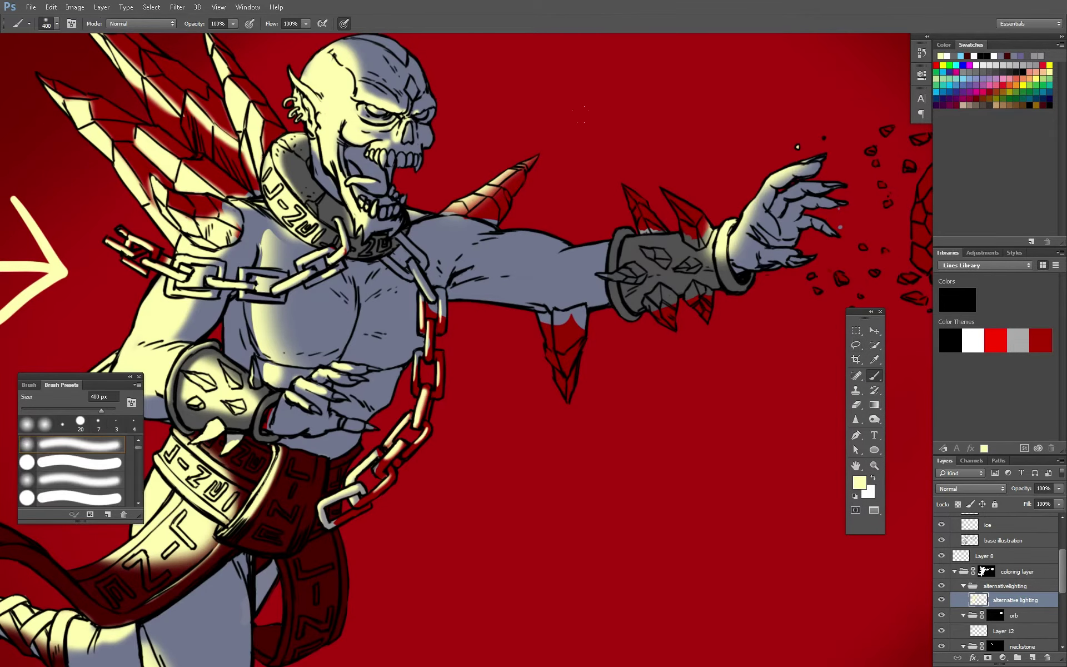
key("ctrl+z")
key("ctrl+minus")
Zoom out and back in to review the figure, ending on the chest and bracer
key("b")
key("ctrl+plus")
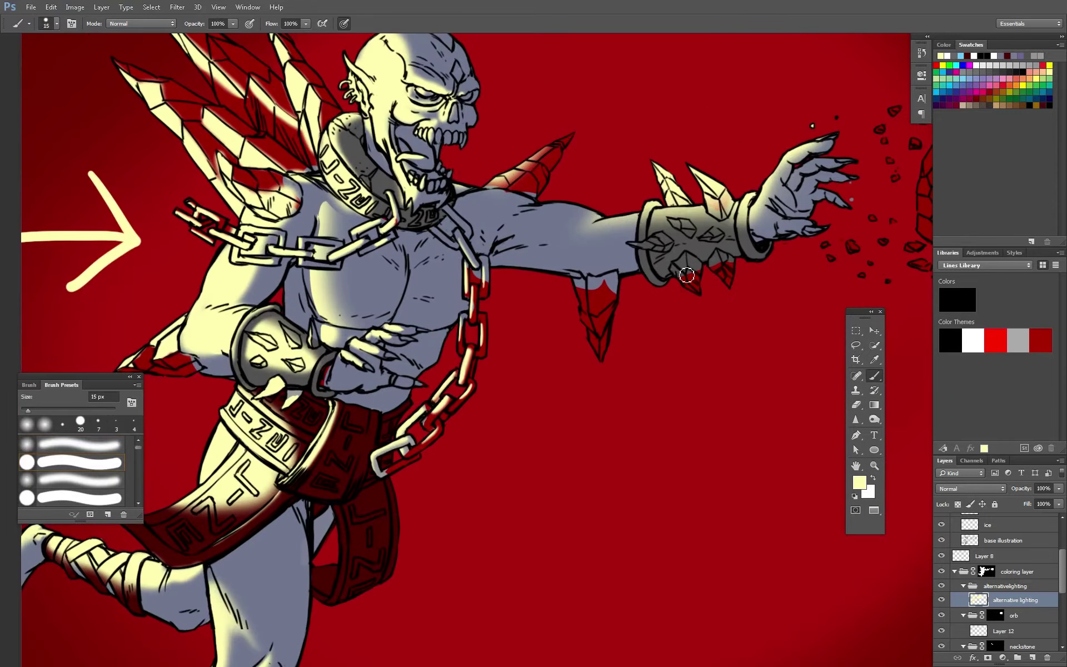
key("ctrl+minus")
key("ctrl+minus")
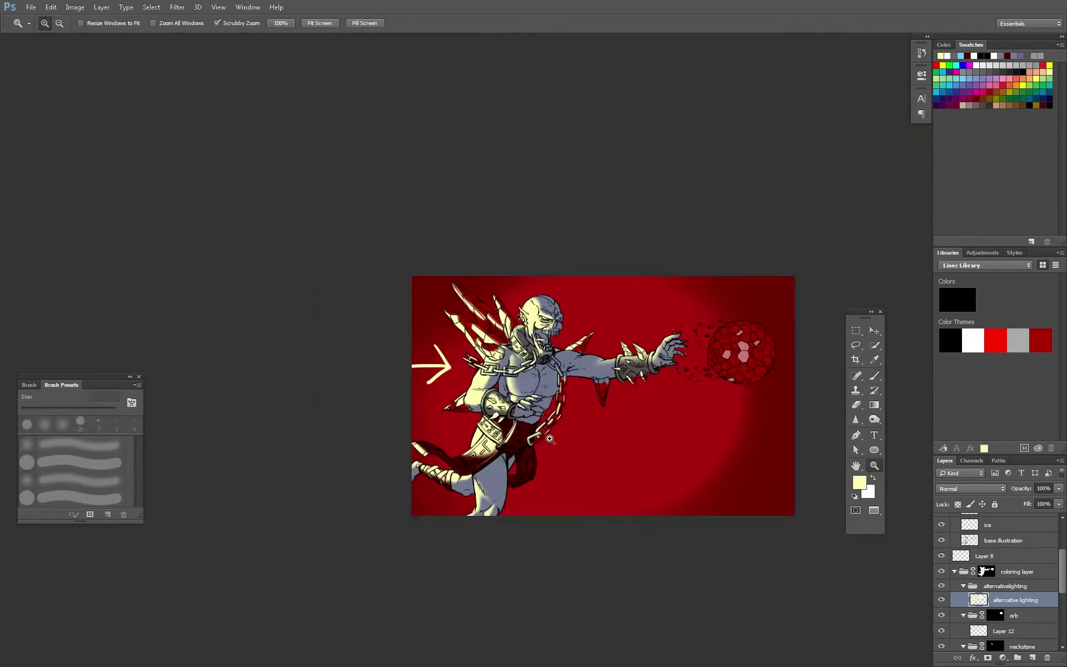
key("ctrl+plus")
key("ctrl+plus")
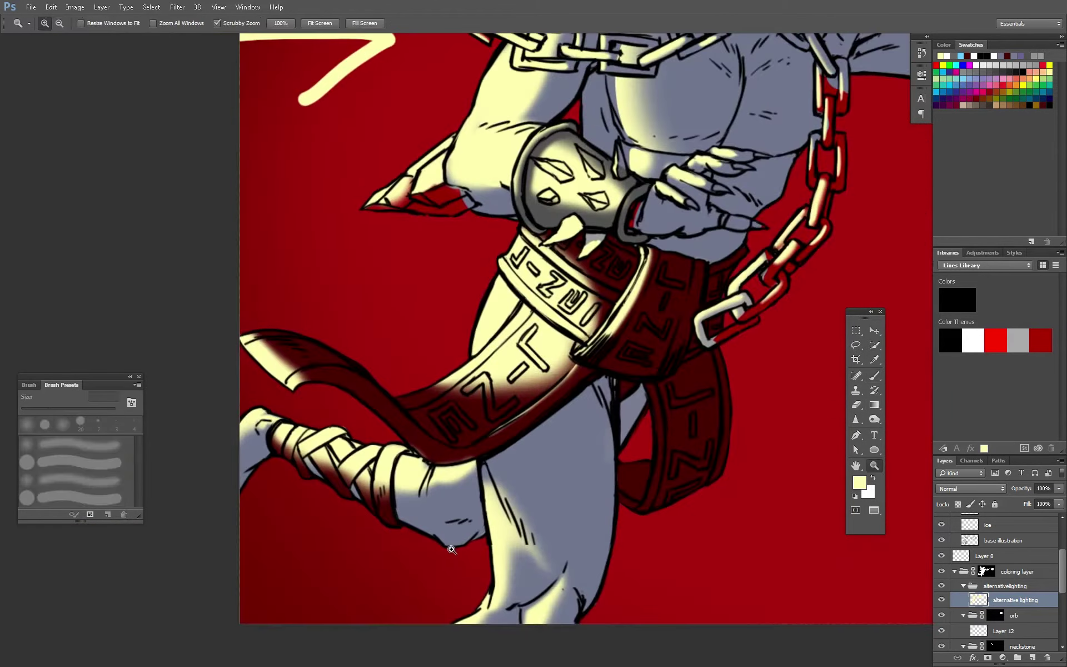
key("ctrl+minus")
key("ctrl+minus")
key("ctrl+plus")
key("ctrl+plus")
Paint the orb's left-side cells pale yellow, upper and lower
key("ctrl+minus")
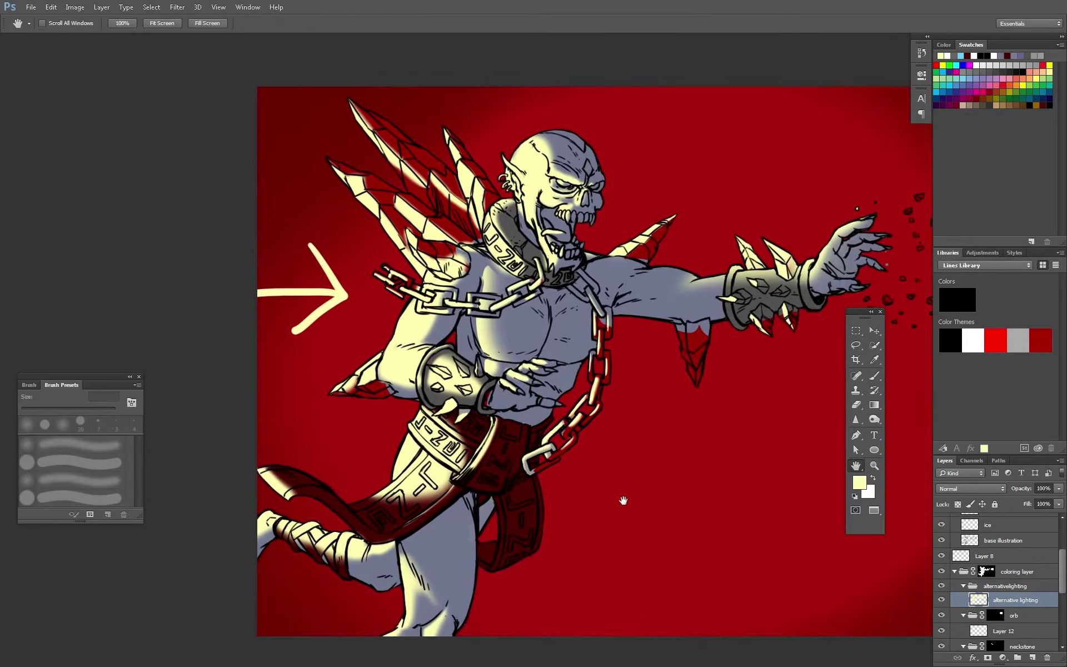
key("ctrl+minus")
key("ctrl+plus")
key("ctrl+plus")
left_click_drag(549, 346, 571, 370)
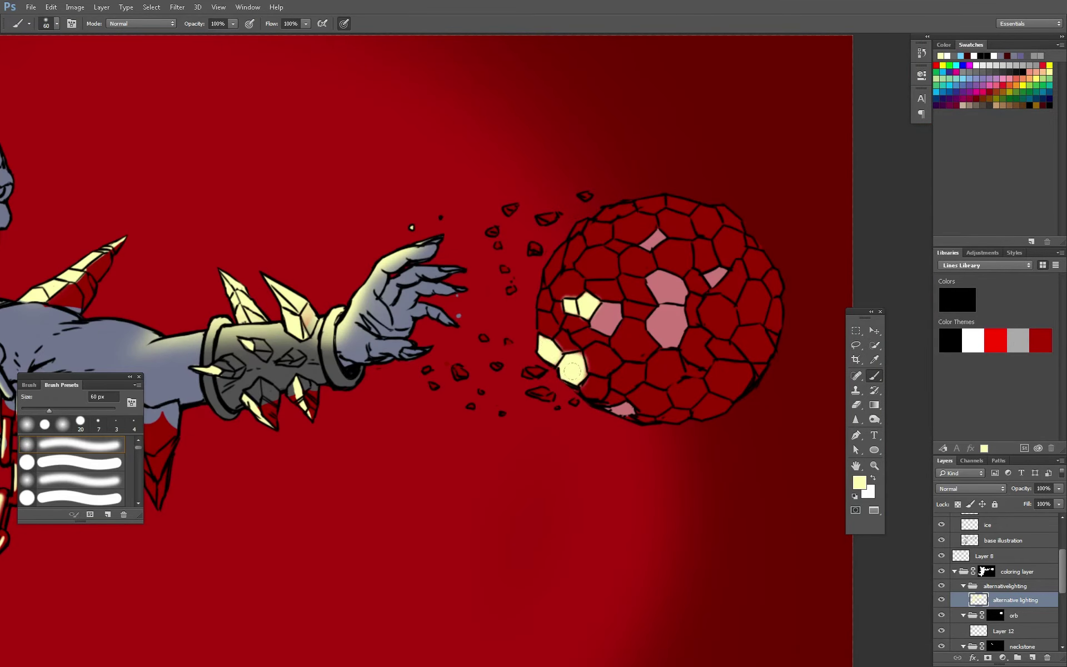
left_click_drag(574, 256, 554, 240)
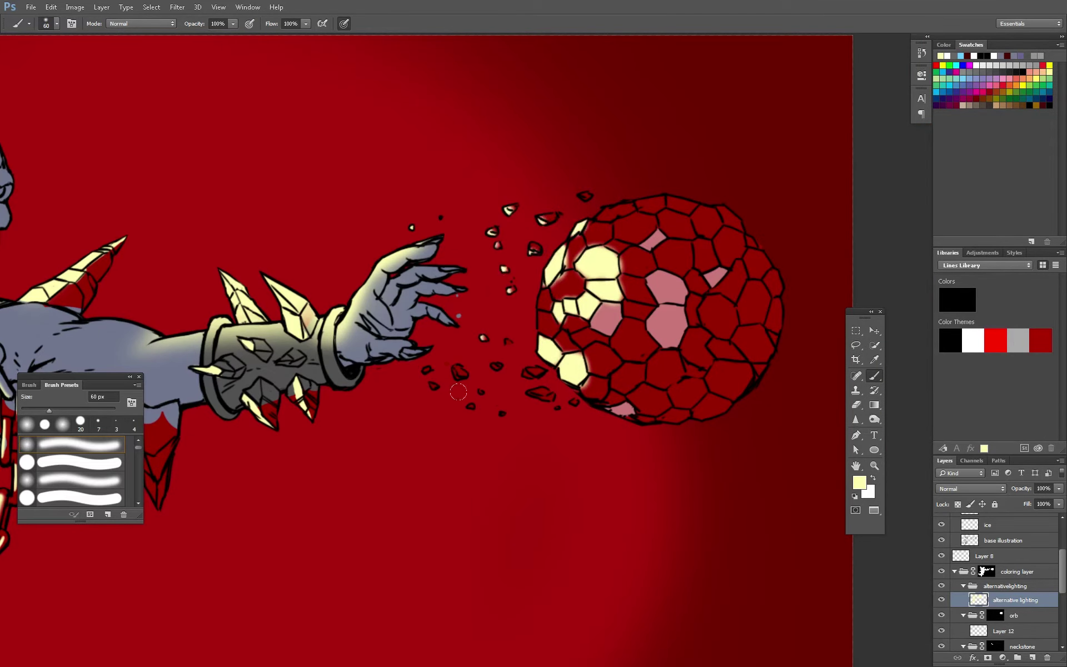
key("ctrl+minus")
key("ctrl+minus")
key("ctrl+plus")
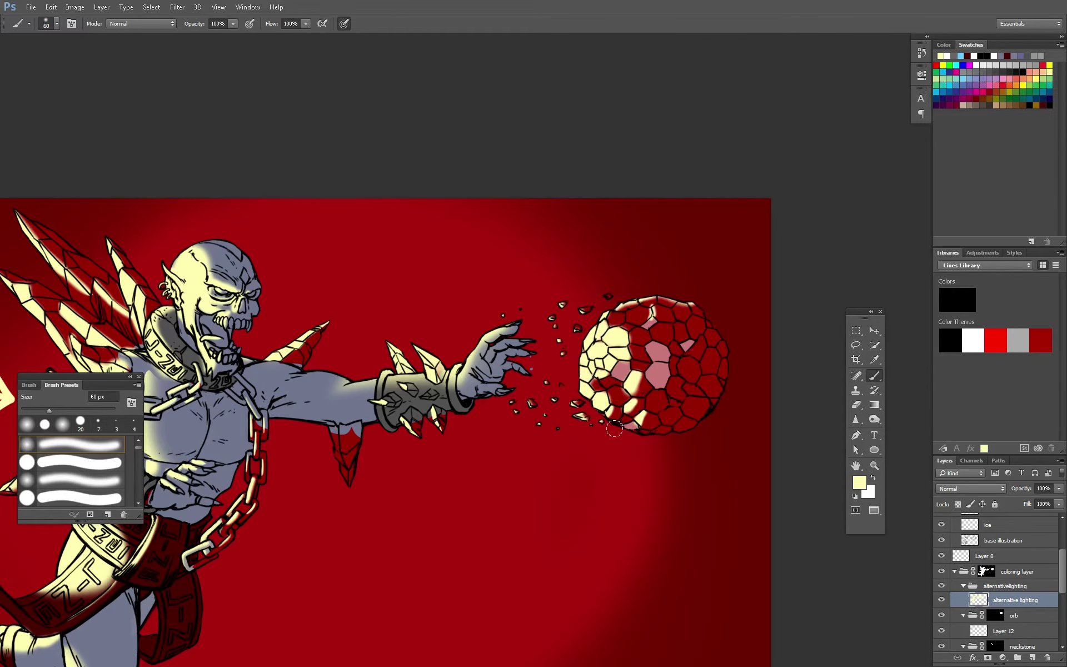
left_click_drag(613, 428, 639, 311)
Enlarge the brush slightly and light the outstretched hand and fingers pale yellow
scroll(611, 388, "down", 1)
key("bracketright")
scroll(556, 445, "up", 2)
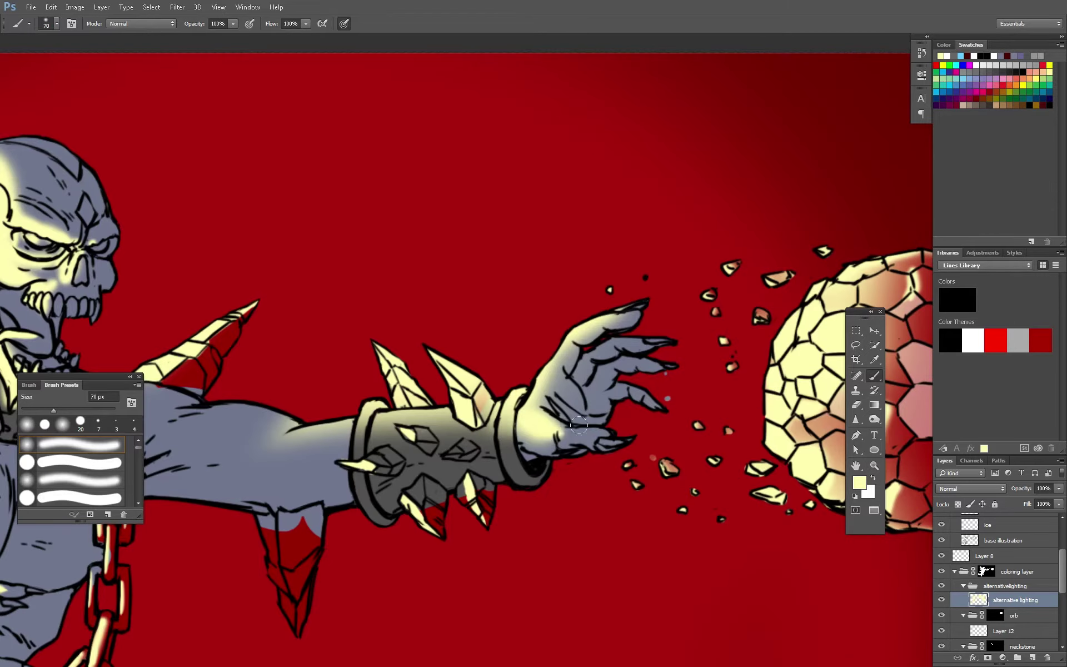
left_click_drag(578, 425, 638, 311)
left_click_drag(578, 367, 643, 344)
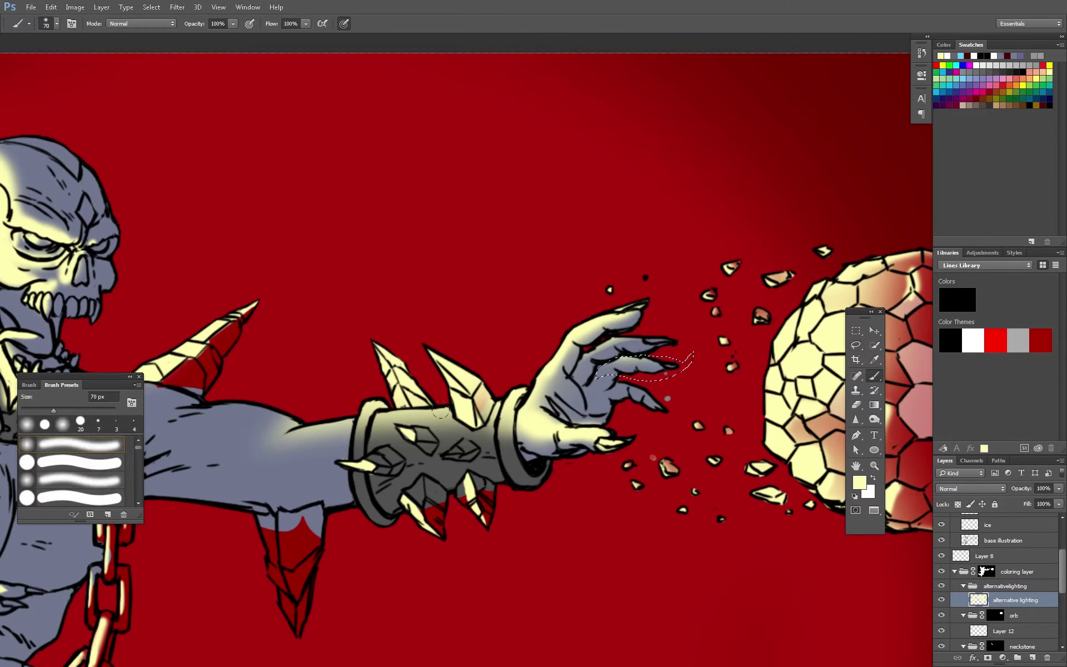
key("z")
scroll(500, 445, "down", 3)
scroll(500, 445, "up", 3)
scroll(581, 547, "down", 2)
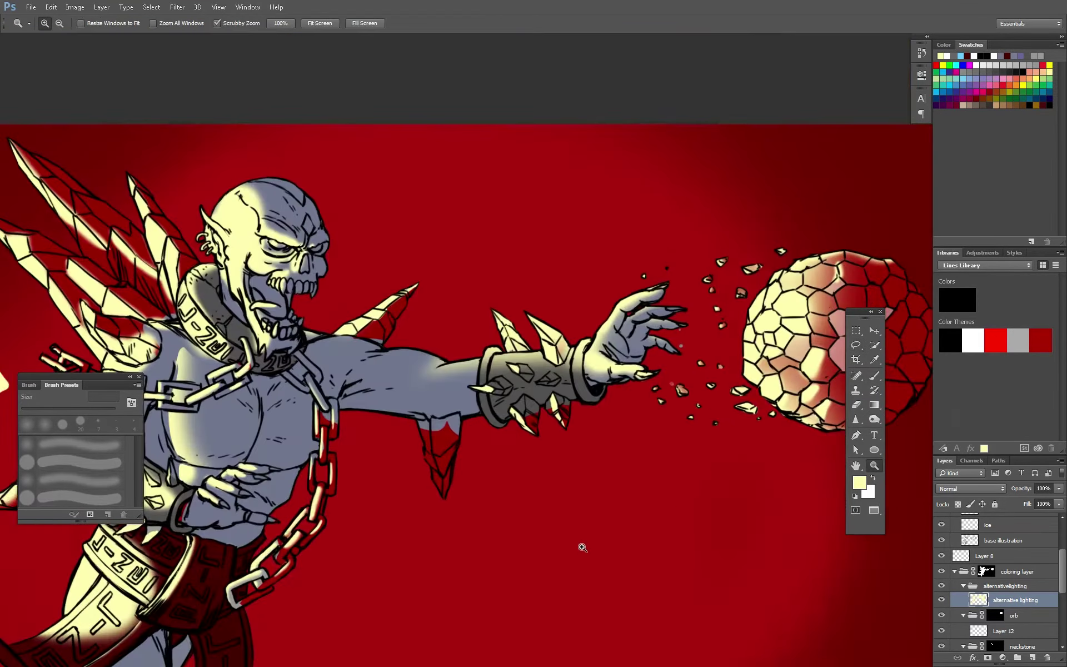
scroll(582, 548, "down", 2)
Lasso an area of the torso and paint pale yellow lighting inside it
scroll(526, 576, "up", 2)
key("l")
scroll(537, 585, "down", 2)
scroll(537, 586, "up", 2)
mouse_move(399, 318)
left_mouse_down()
mouse_move(371, 373)
mouse_move(399, 319)
left_mouse_up()
key("b")
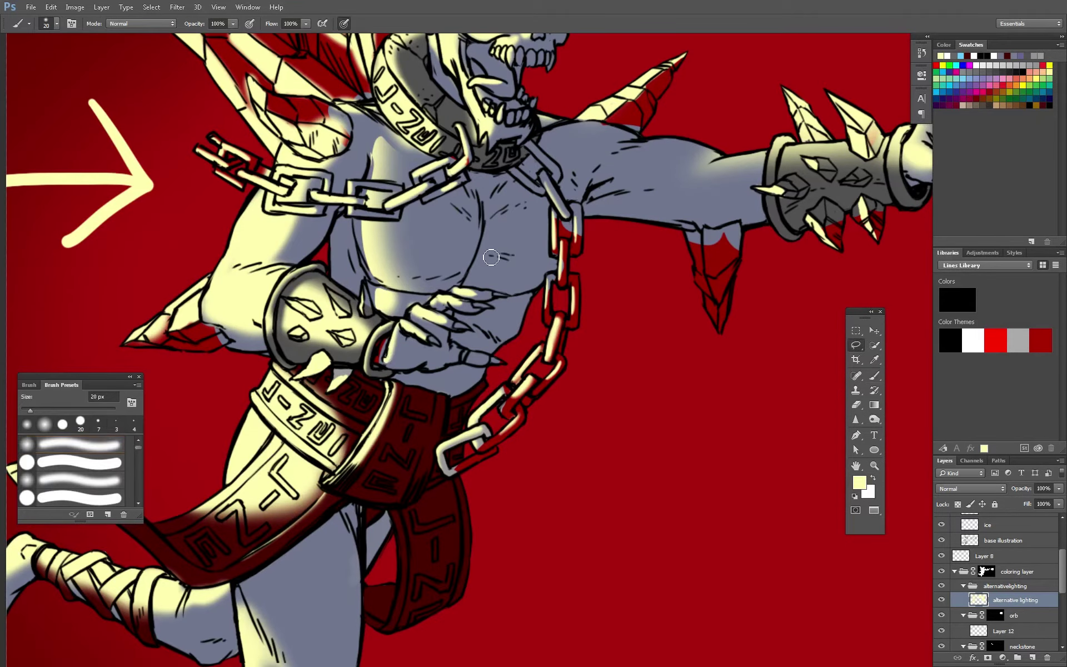
key("z")
scroll(515, 512, "down", 2)
scroll(466, 515, "up", 3)
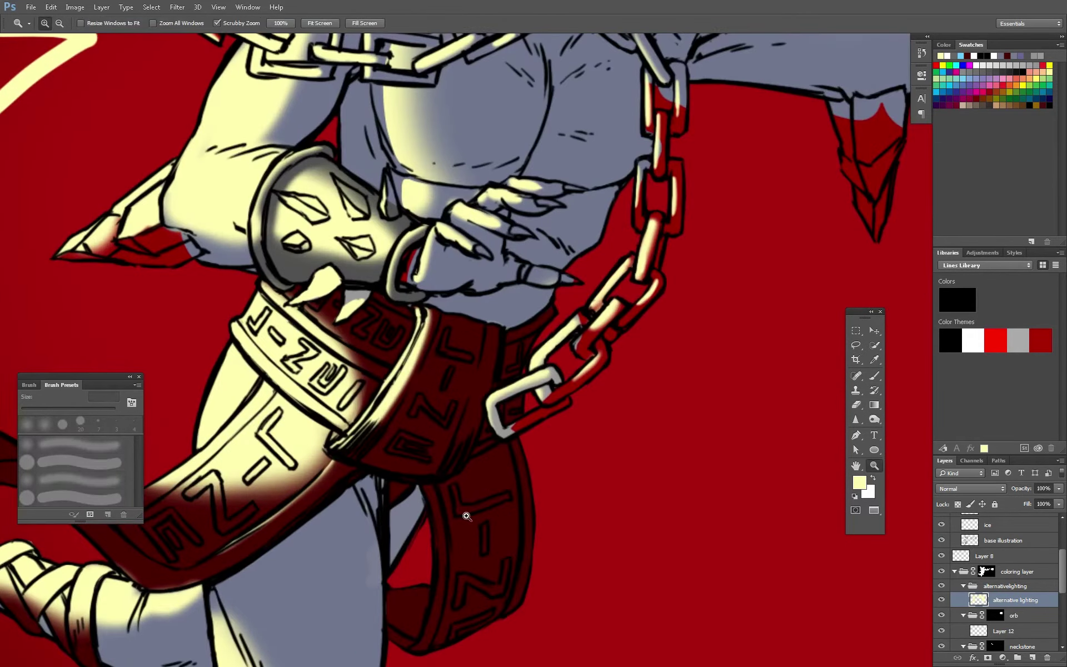
scroll(493, 594, "down", 3)
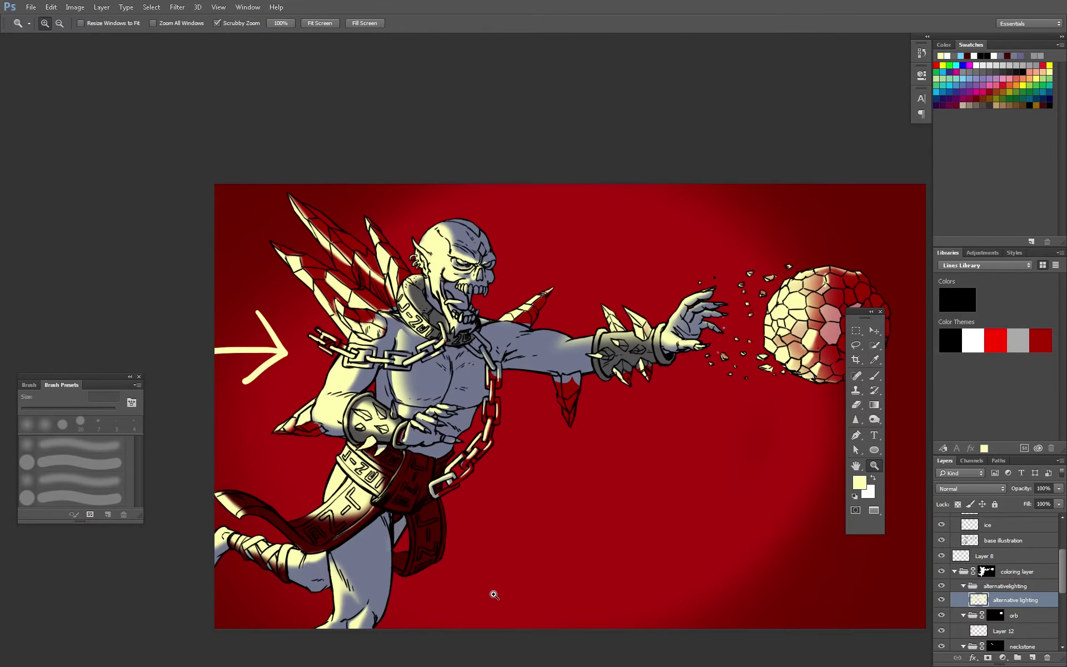
scroll(580, 414, "up", 2)
key("b")
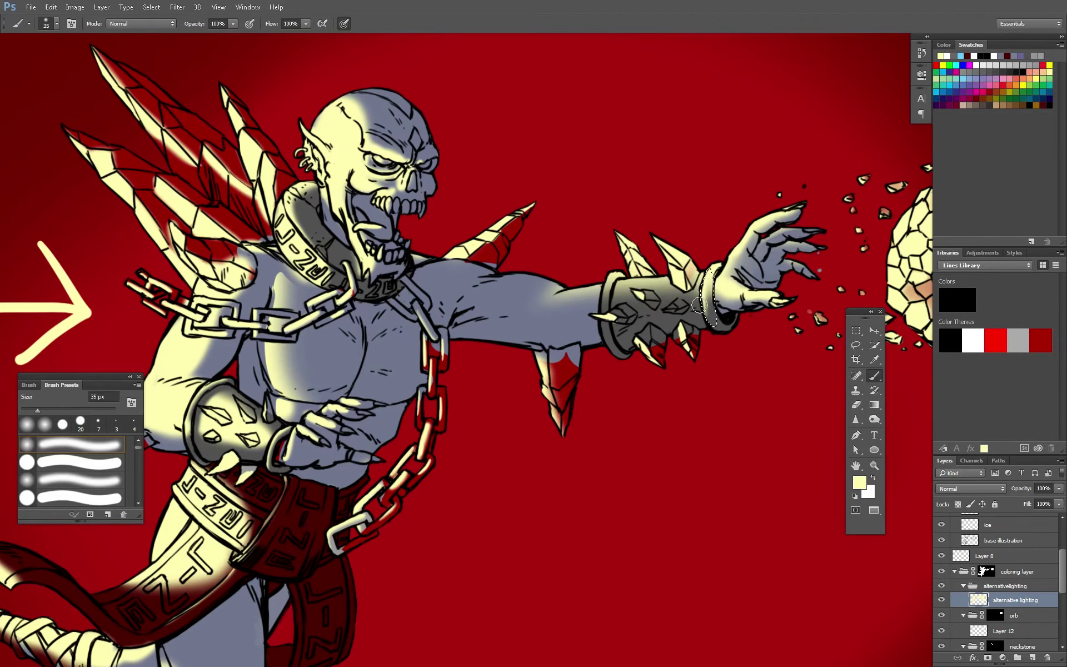
scroll(583, 151, "up", 2)
Lasso around the wrist, erase its lighting, then zoom and pan to the whole illustration
key("l")
left_click_drag(617, 350, 624, 371)
key("e")
left_click_drag(631, 519, 575, 505)
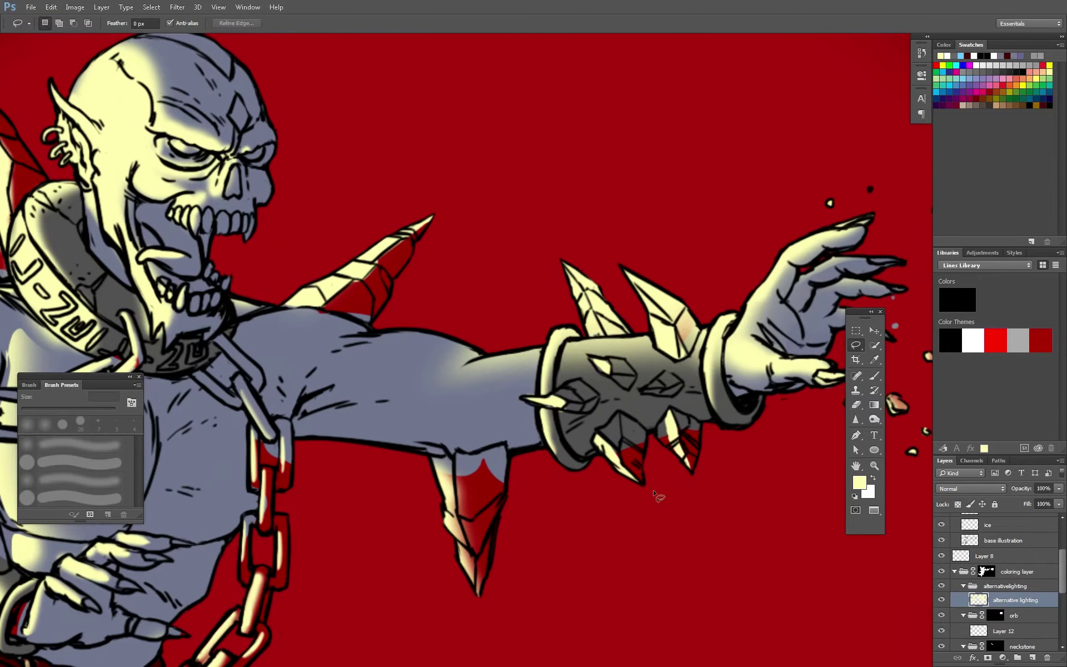
key("z")
scroll(649, 534, "down", 3)
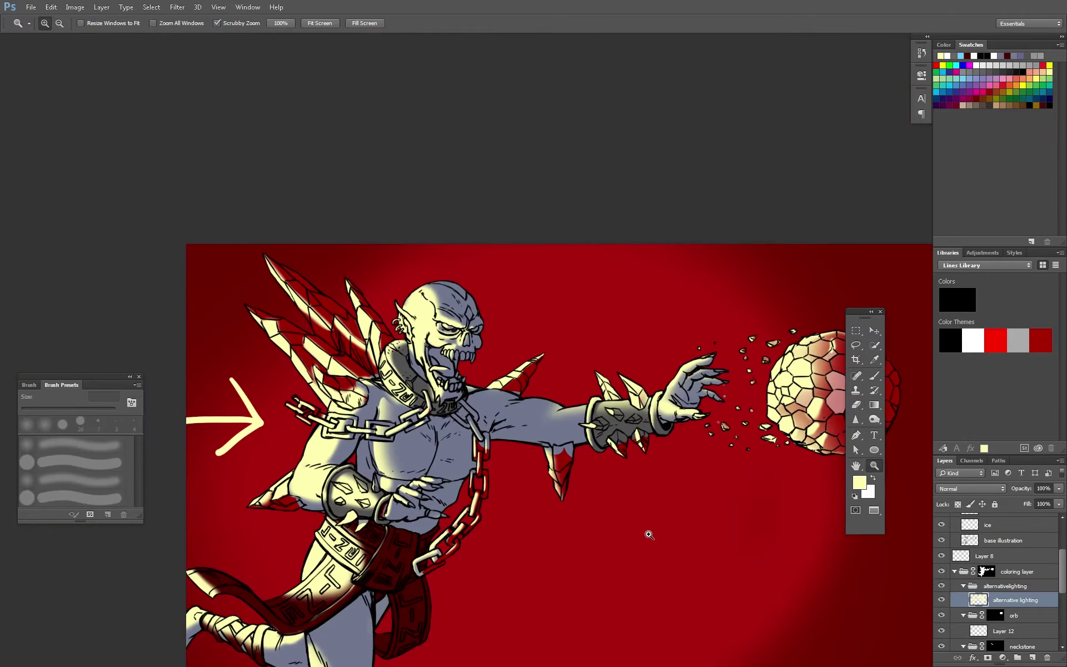
left_click_drag(649, 535, 597, 541)
Hide the red background glow, Layer 13's arrow and Group 1 so the backdrop is black
scroll(995, 583, "up", 5)
left_click(940, 519)
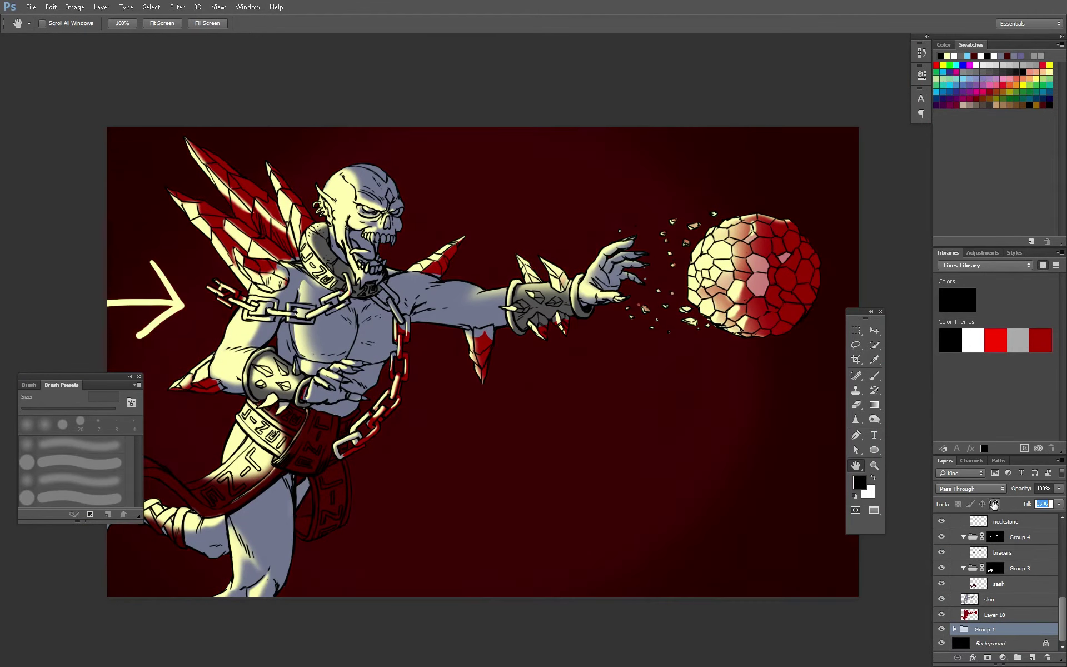
left_click(942, 547)
scroll(994, 584, "down", 5)
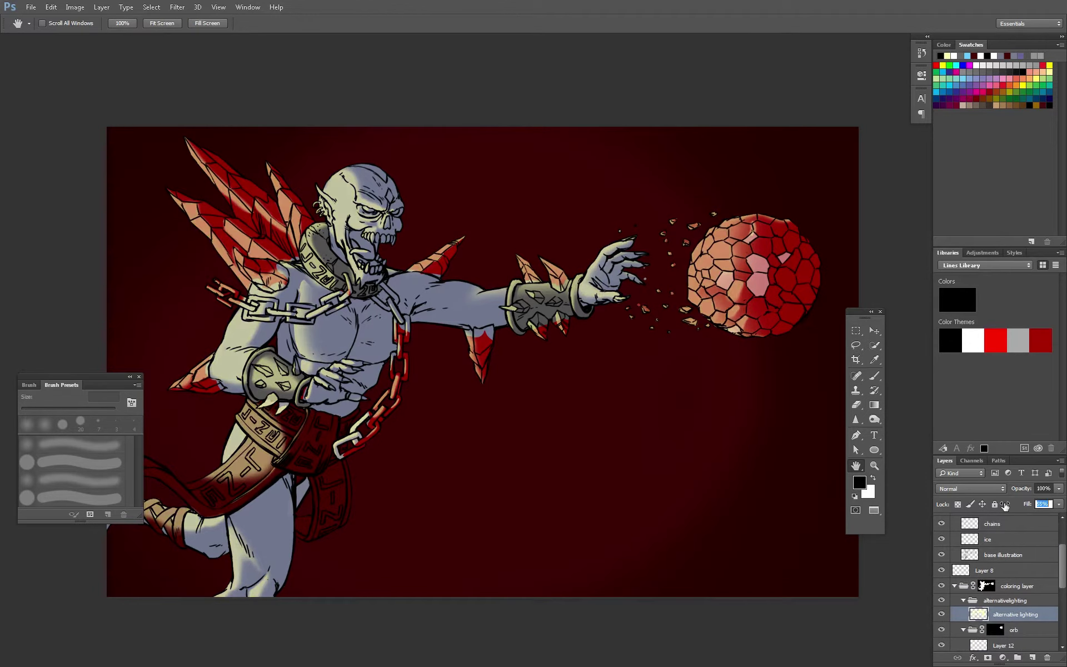
left_click(940, 629)
Move the alternativelighting group out of and above the coloring layer group
scroll(944, 611, "up", 3)
left_click(953, 586)
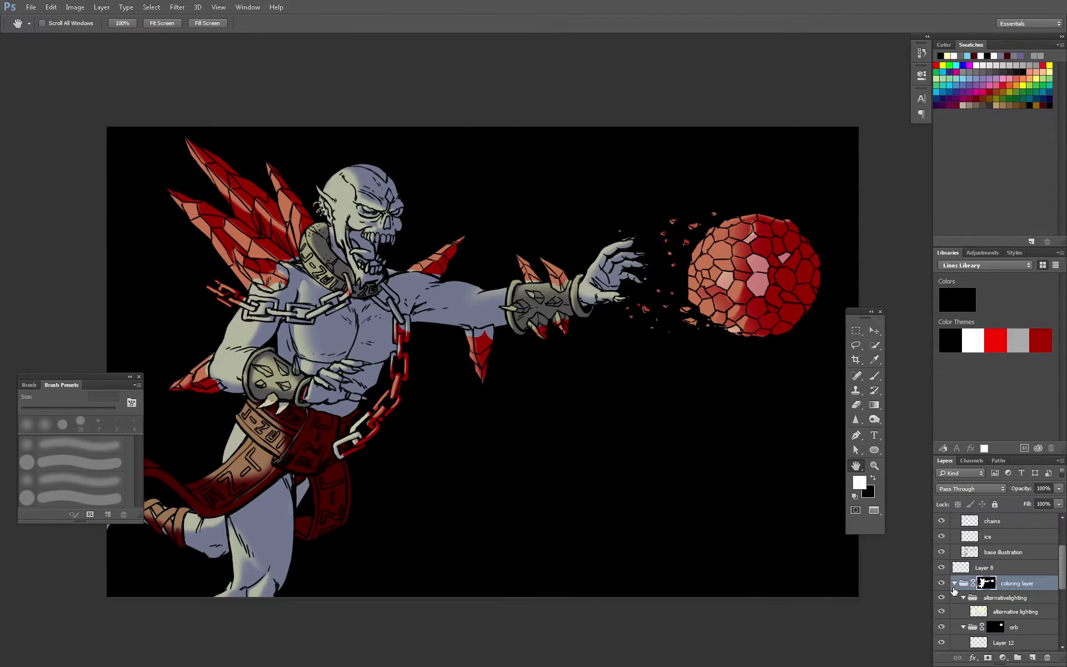
left_click_drag(998, 597, 995, 577)
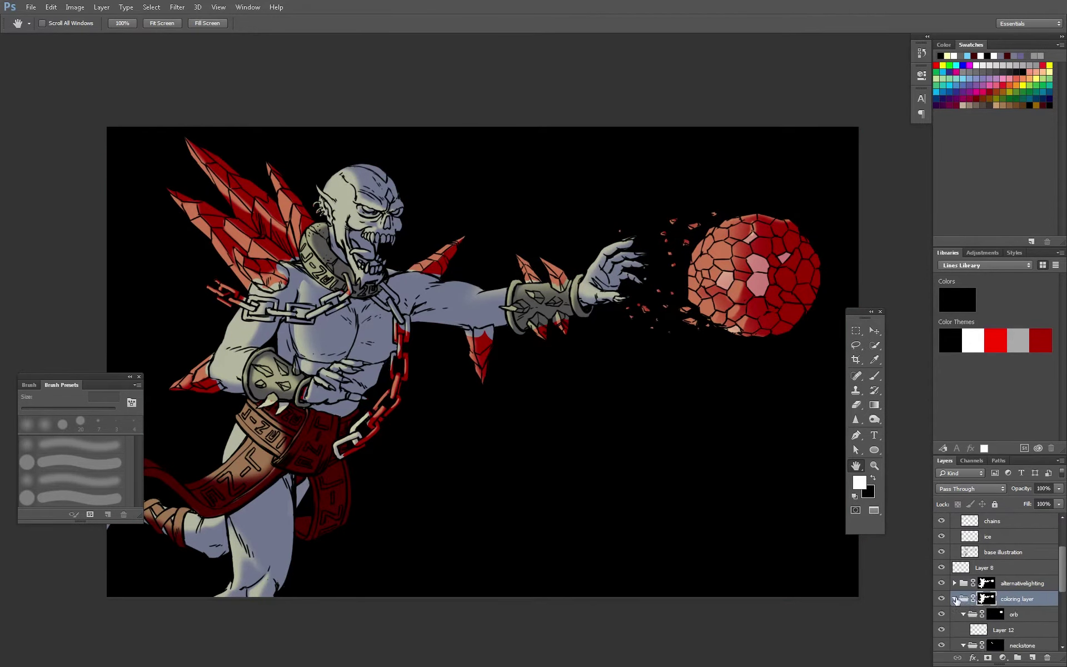
left_click_drag(1023, 493, 1008, 492)
Add a Brightness/Contrast adjustment at about -107 brightness and group the layers
key("Return")
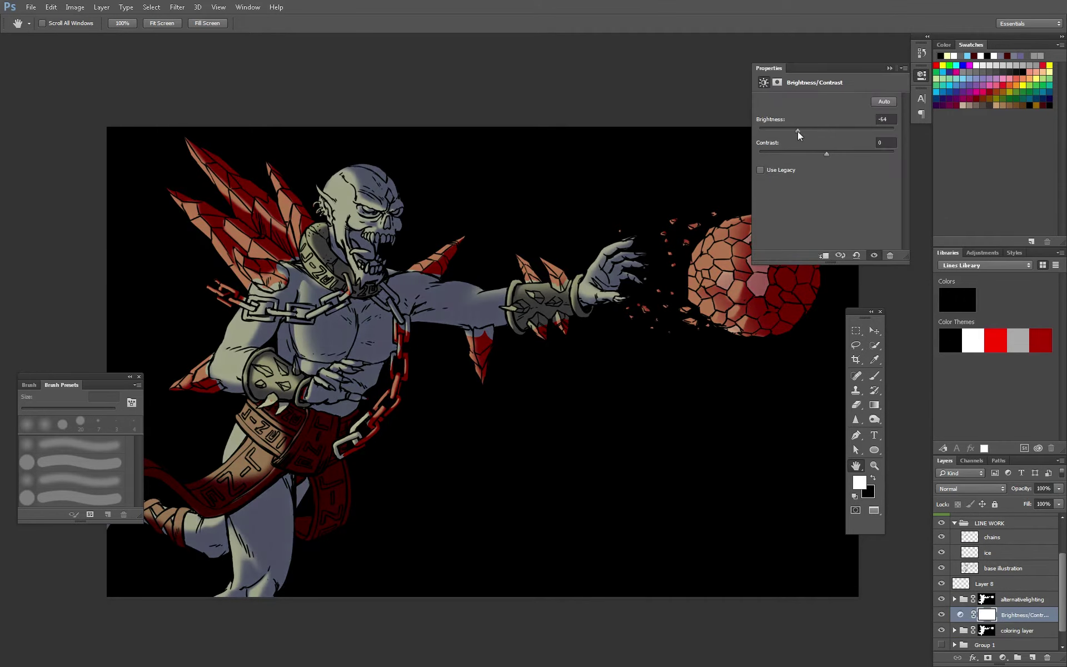
left_click_drag(797, 131, 740, 126)
left_click_drag(826, 153, 817, 138)
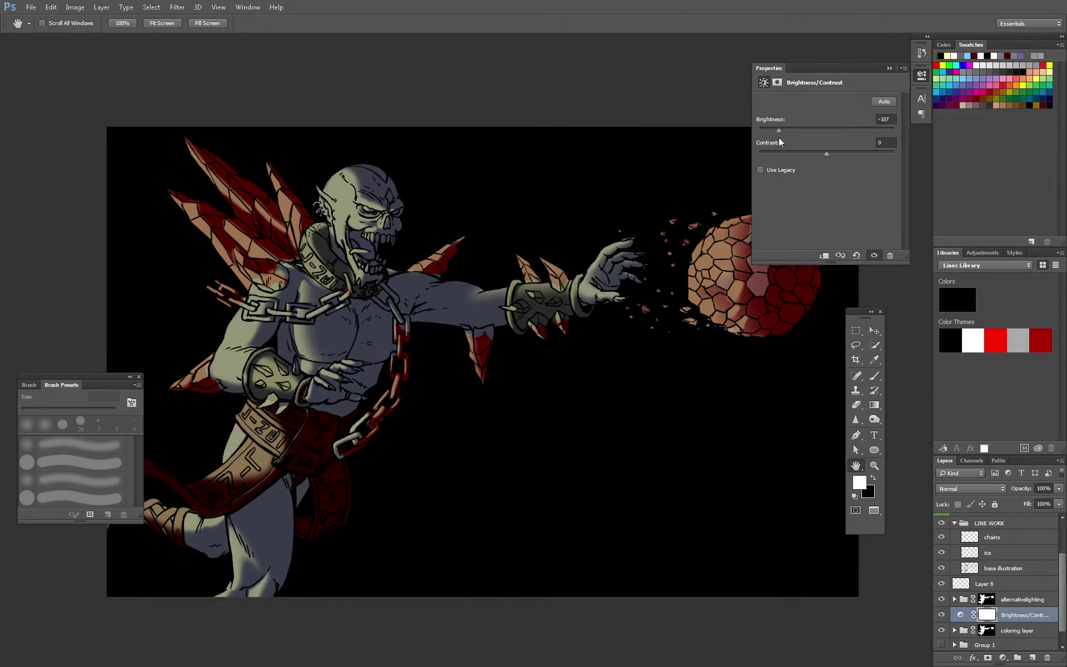
left_click(986, 600)
key("ctrl+g")
Add a new layer in the chain frost light group and paint white highlights on the palm and fingers
right_click(1011, 601)
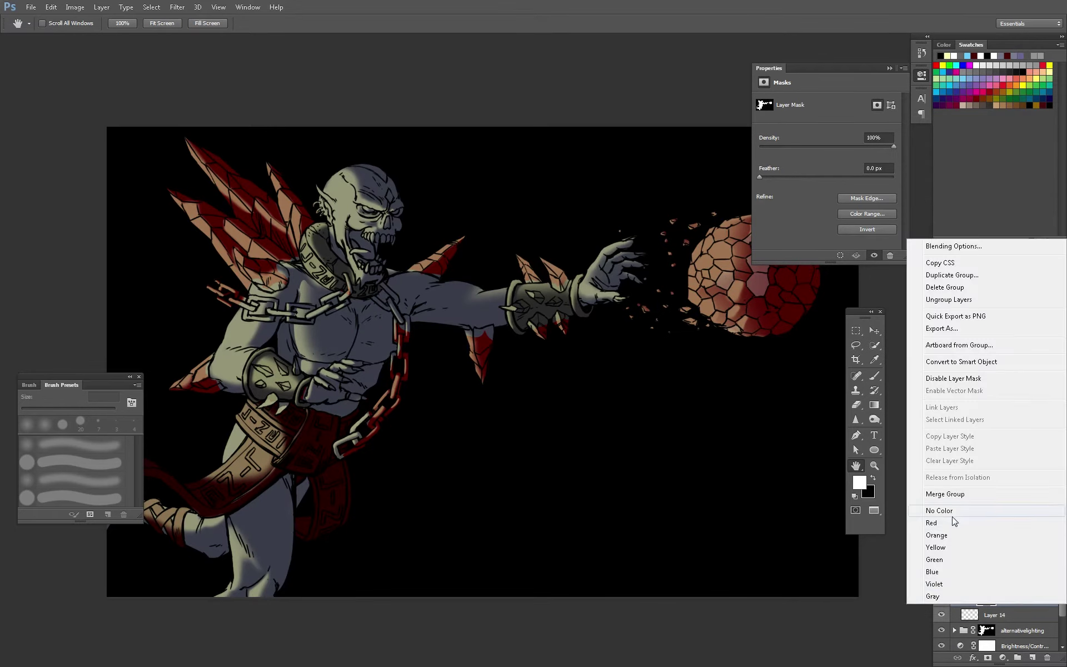
left_click(1028, 516)
key("z")
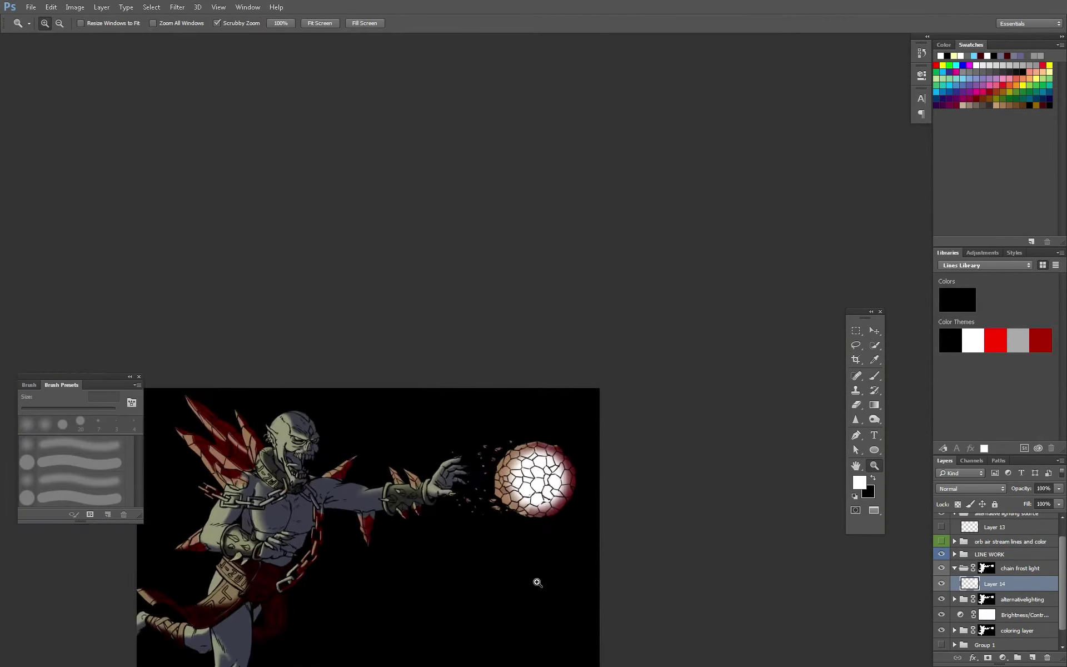
left_click(1031, 657)
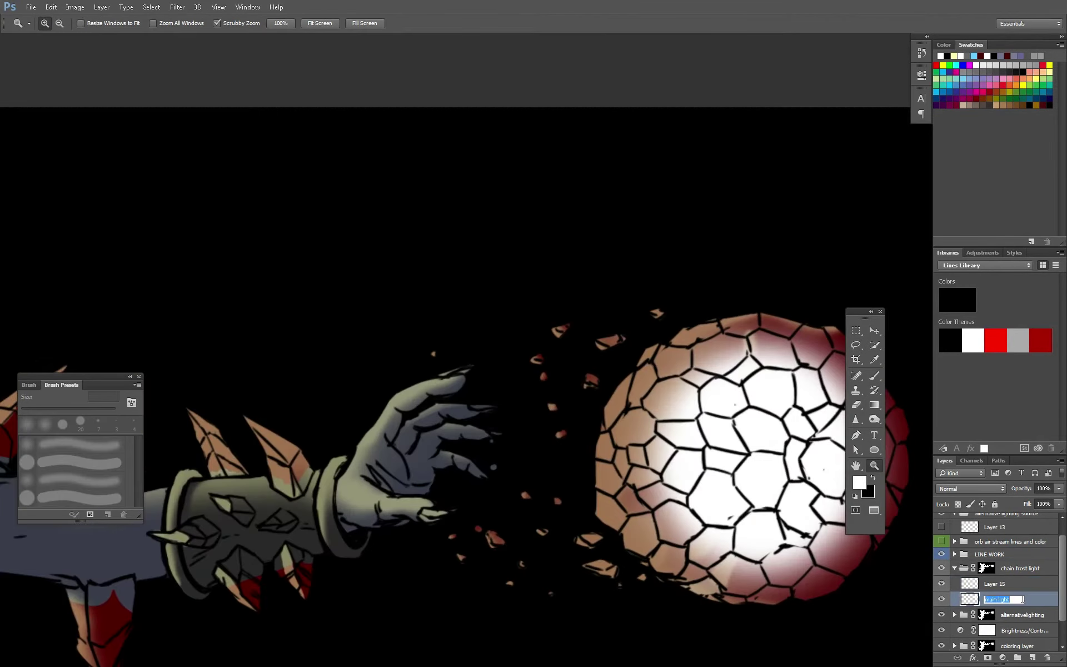
type("orb light")
type("lighting affects")
key("b")
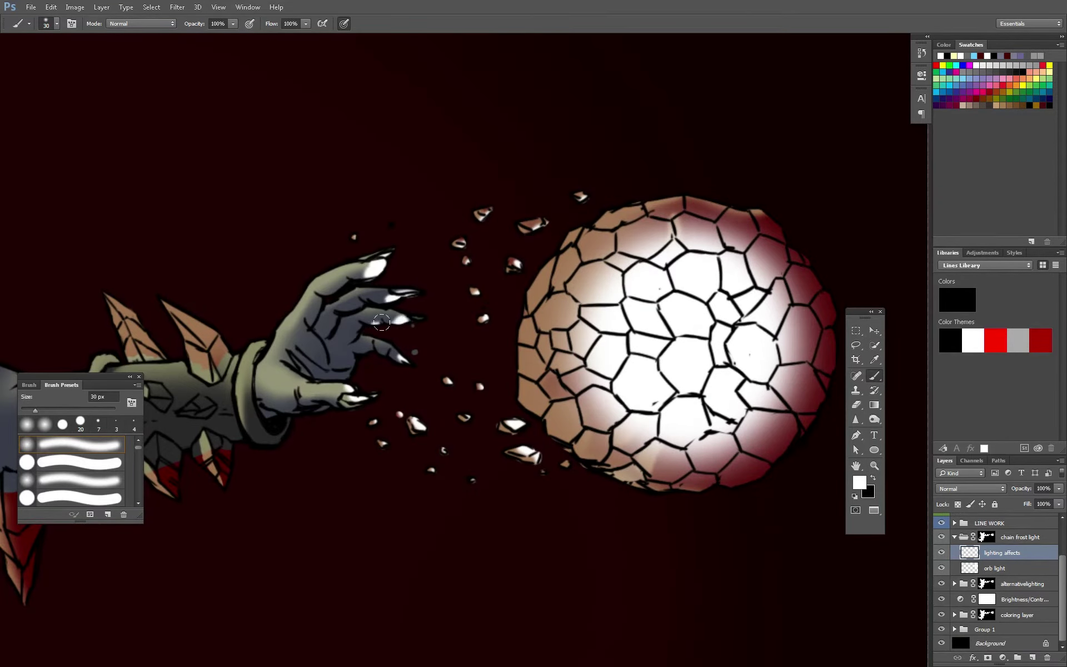
mouse_move(318, 351)
left_mouse_down()
mouse_move(347, 339)
mouse_move(355, 308)
left_mouse_up()
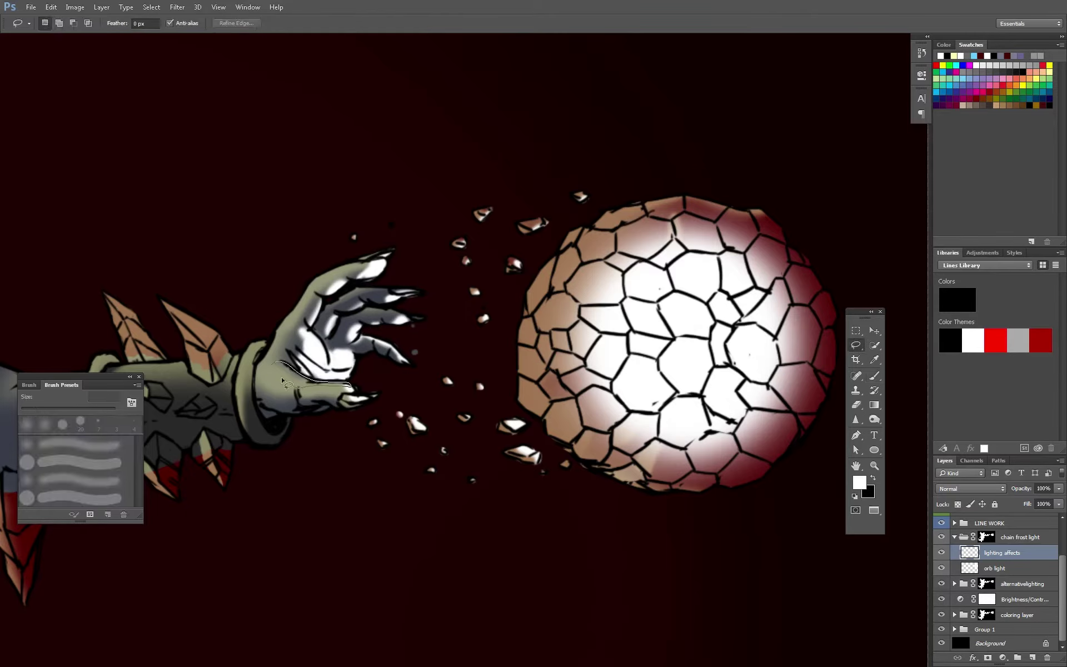
Paint a white highlight along the wristband's edge
scroll(366, 462, "down", 1)
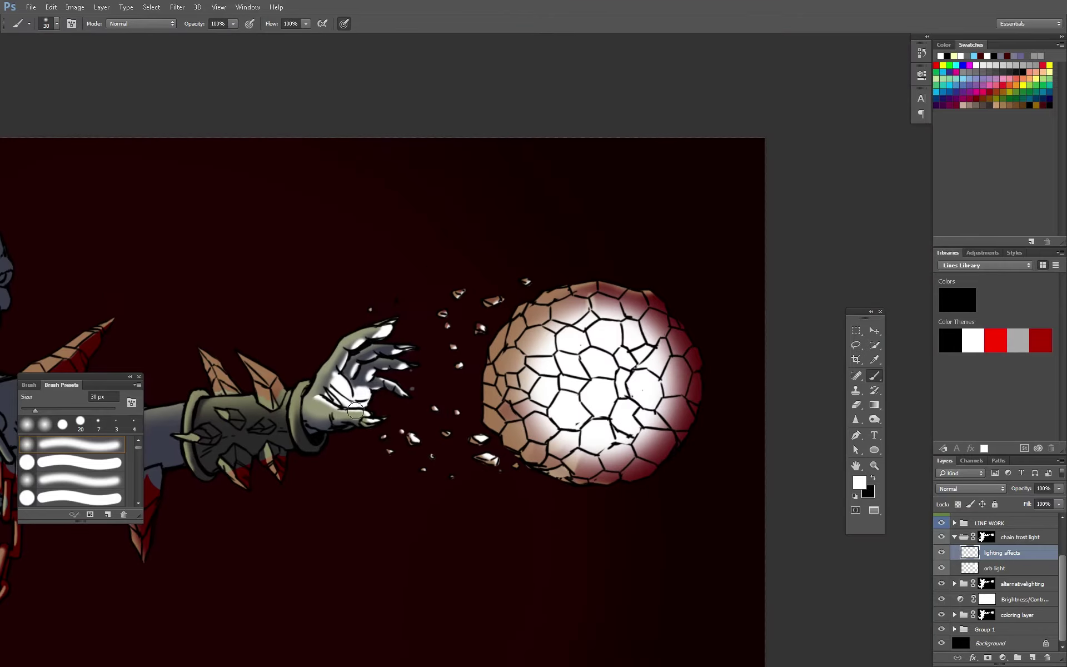
scroll(330, 458, "down", 1)
scroll(389, 428, "up", 1)
scroll(446, 395, "up", 2)
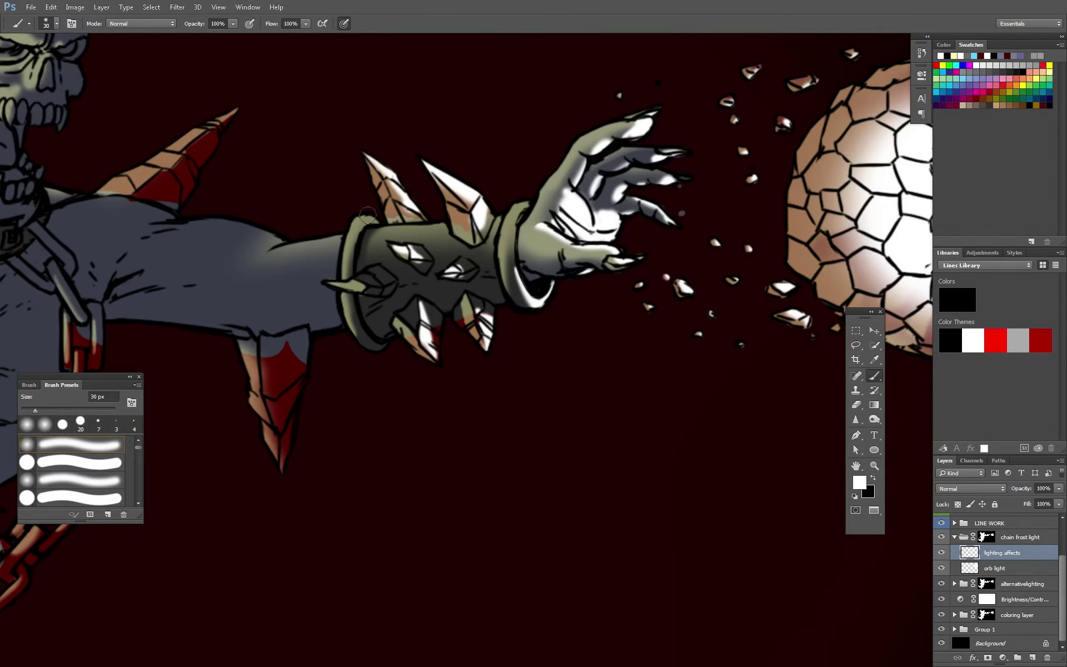
left_click_drag(364, 345, 347, 234)
key("e")
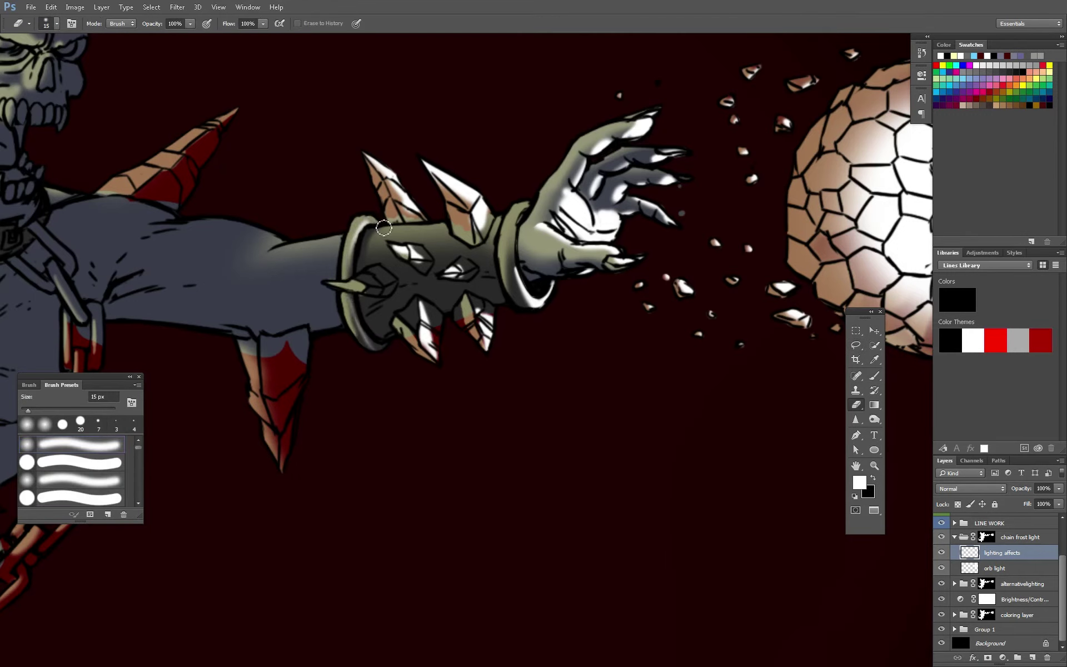
Paint white highlights on the shoulder spike, then enlarge the brush
scroll(478, 500, "down", 3)
key("b")
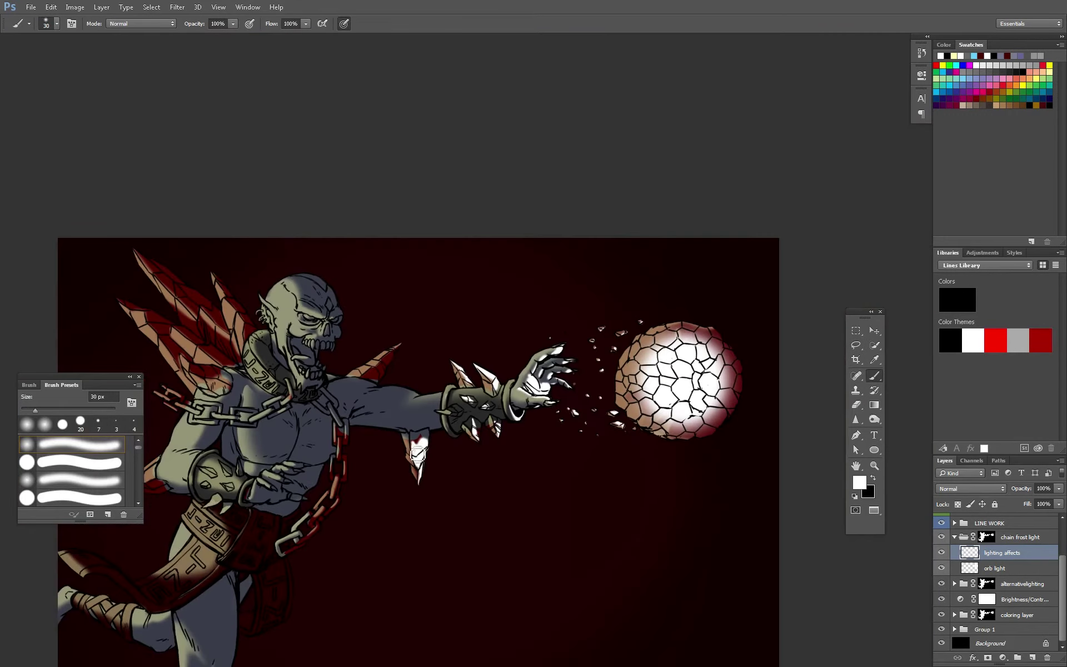
scroll(333, 533, "up", 2)
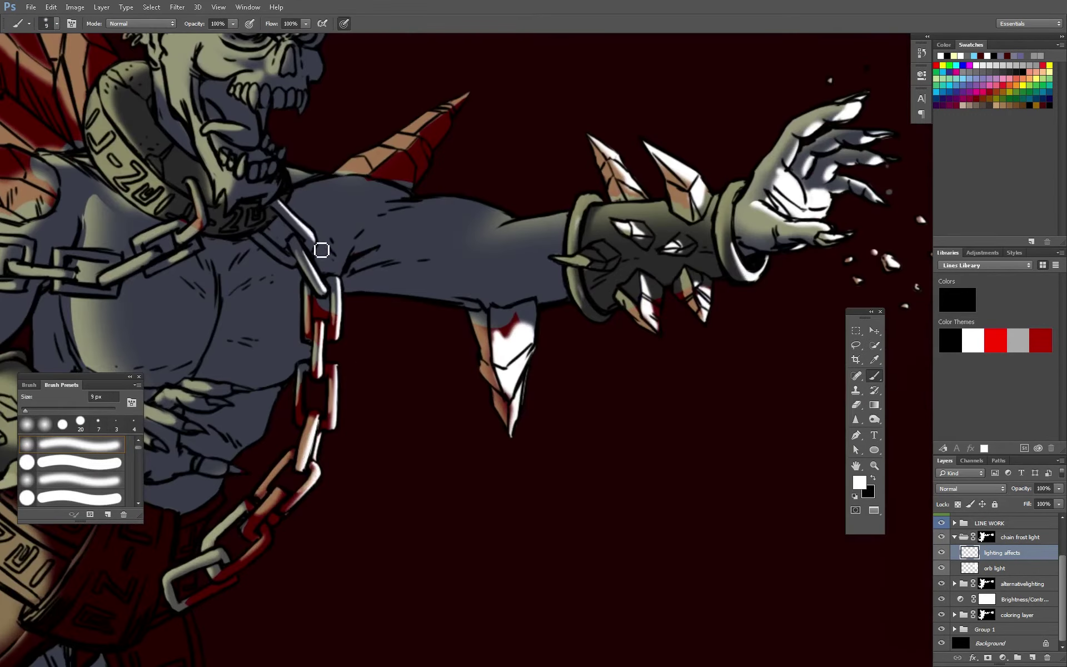
mouse_move(464, 95)
left_mouse_down()
mouse_move(414, 167)
mouse_move(378, 181)
left_mouse_up()
key("e")
key("b")
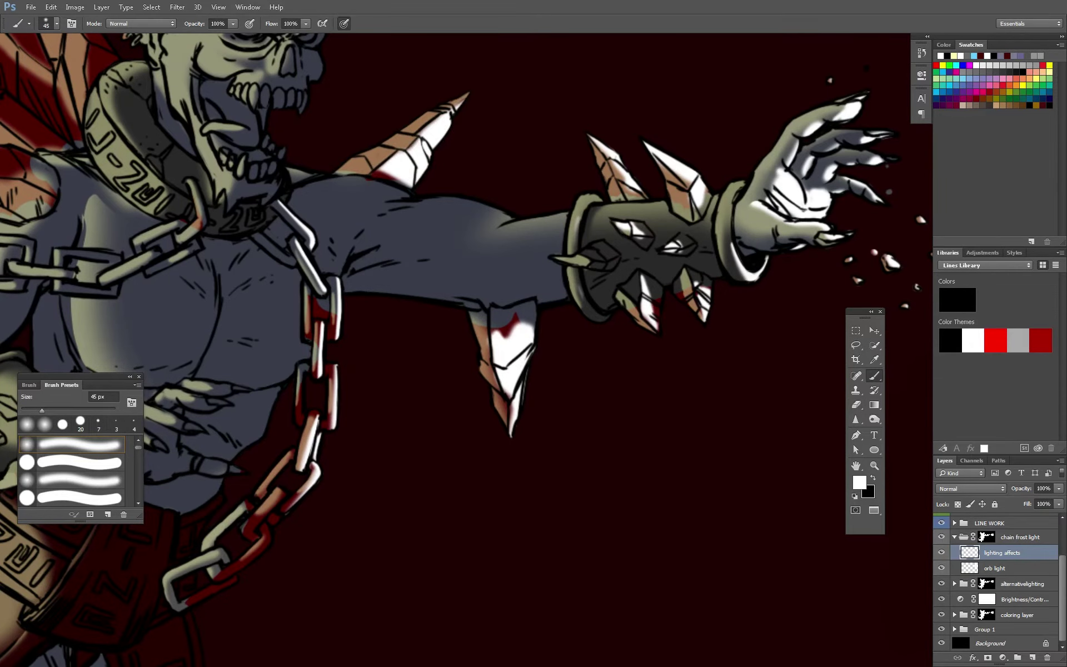
key("bracketright")
key("bracketright")
key("bracketright")
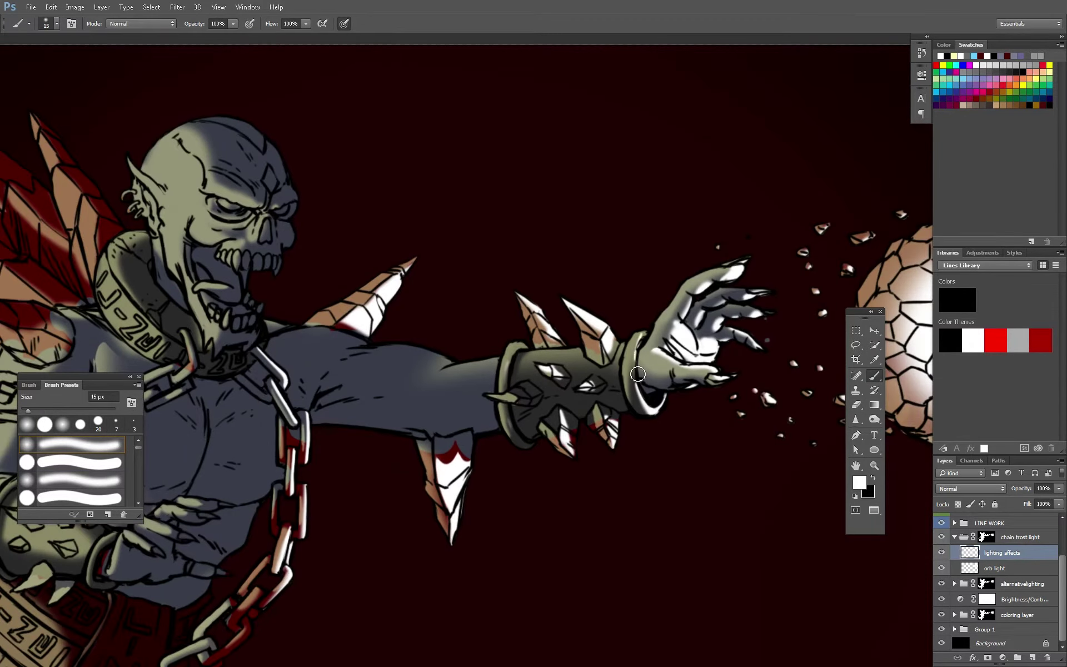
Paint and trim a white highlight on the upper arm
key("z")
left_click(515, 578, "alt")
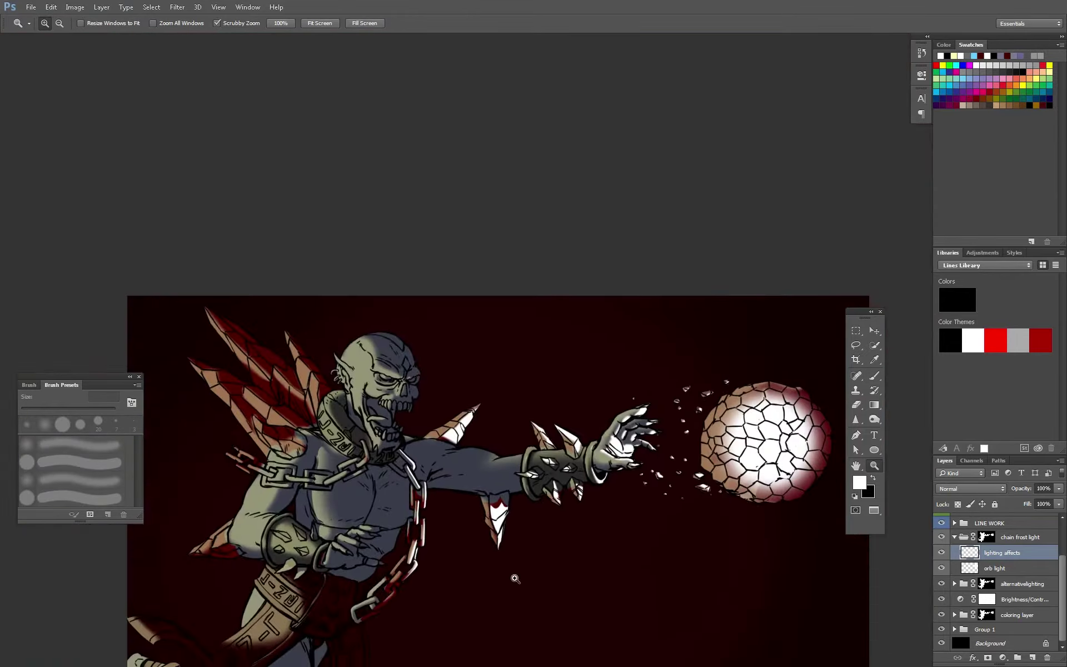
left_click(515, 579)
key("l")
key("b")
mouse_move(374, 421)
left_mouse_down()
mouse_move(268, 392)
mouse_move(450, 411)
left_mouse_up()
key("e")
mouse_move(277, 394)
left_mouse_down()
mouse_move(356, 400)
mouse_move(405, 423)
left_mouse_up()
left_click_drag(289, 414, 350, 391)
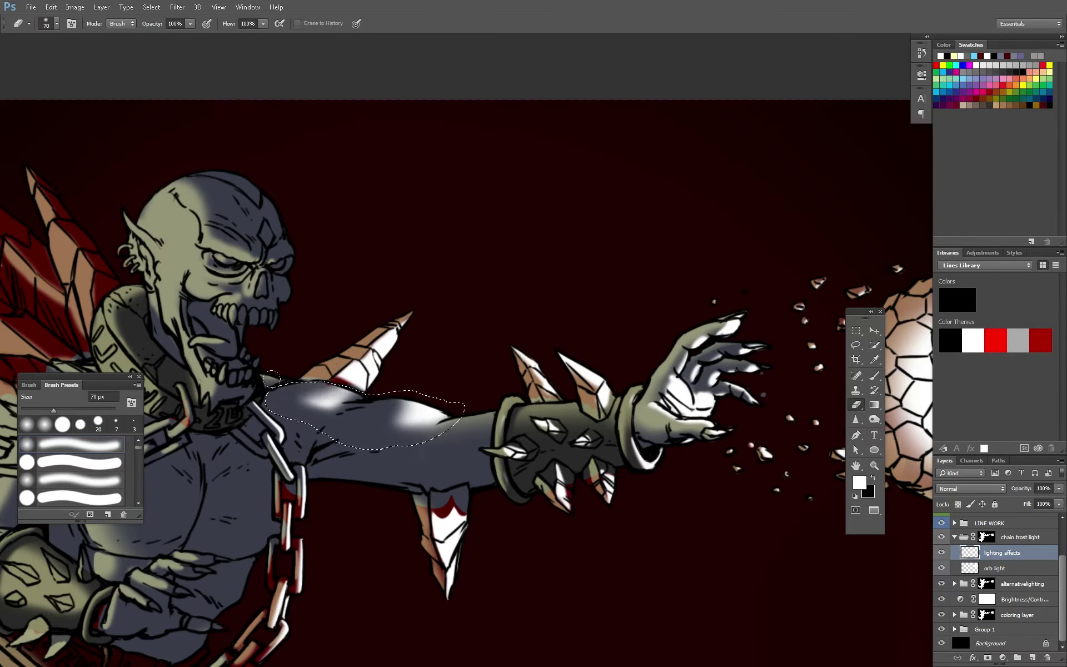
Paint white highlights on the skull's teeth, cheekbone, brow and eye
key("b")
left_click_drag(245, 322, 270, 293)
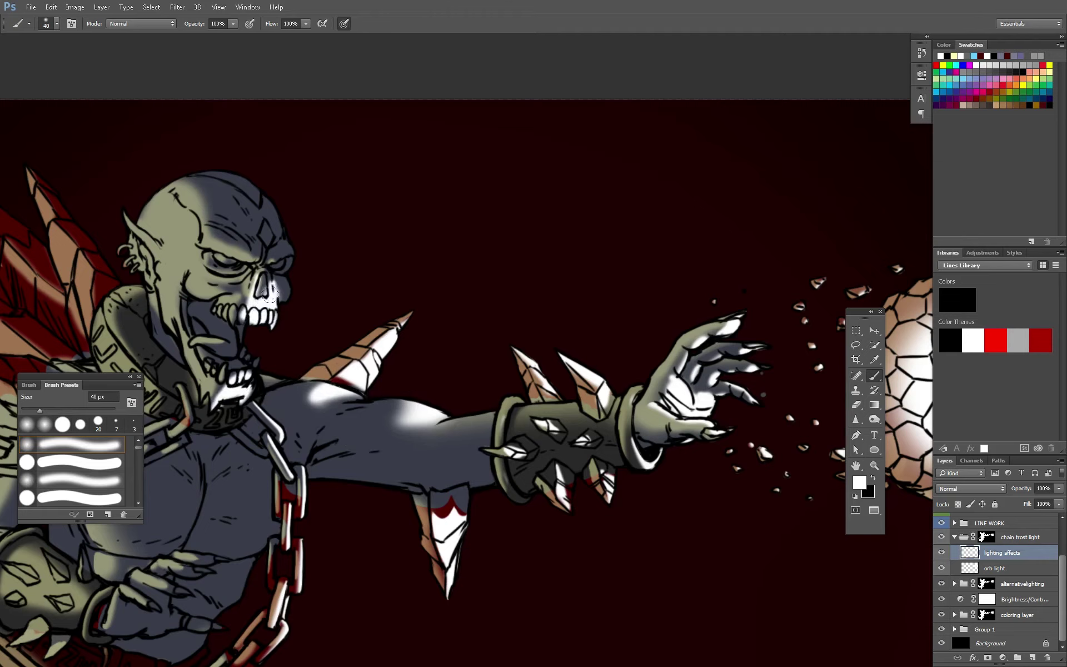
mouse_move(253, 251)
left_mouse_down()
mouse_move(233, 265)
mouse_move(229, 230)
mouse_move(200, 183)
left_mouse_up()
key("bracketright")
key("bracketright")
key("bracketright")
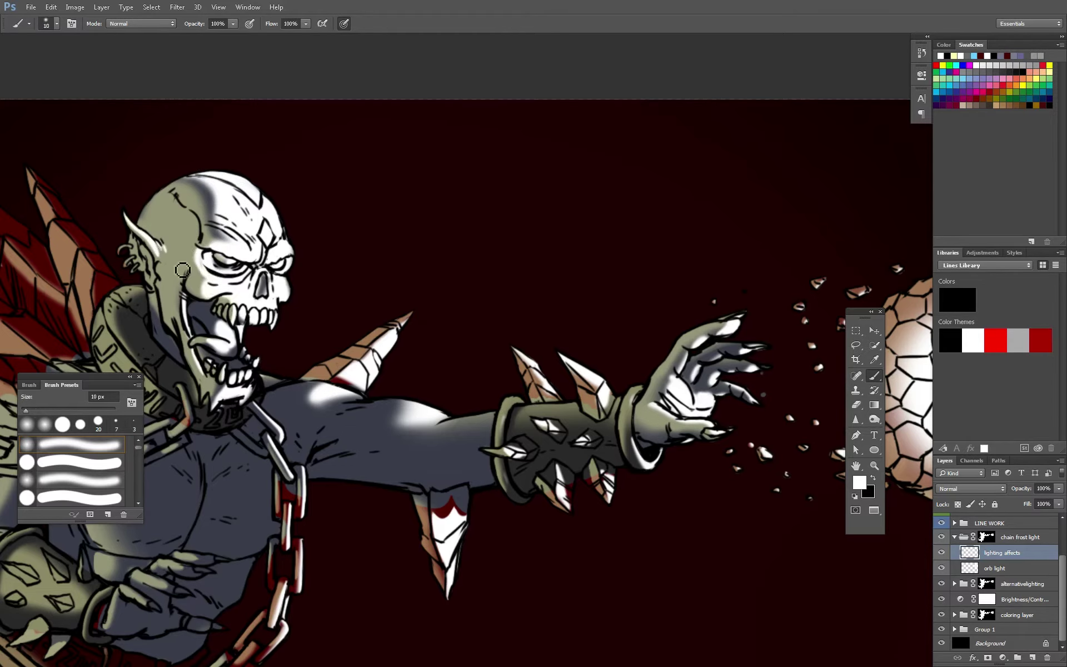
scroll(137, 261, "down", 1)
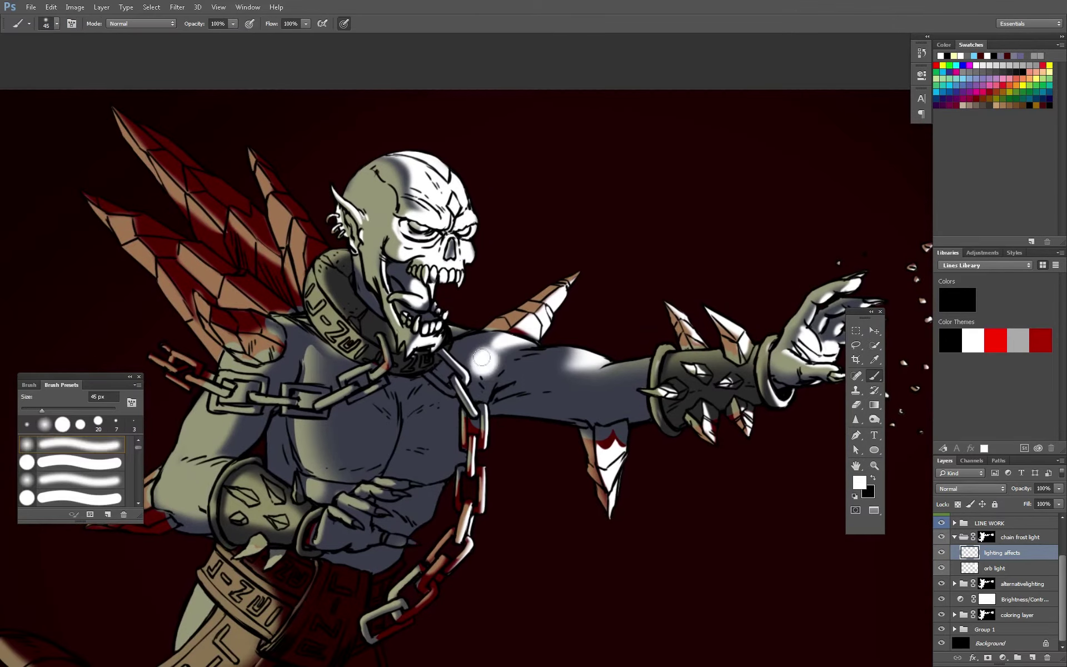
key("e")
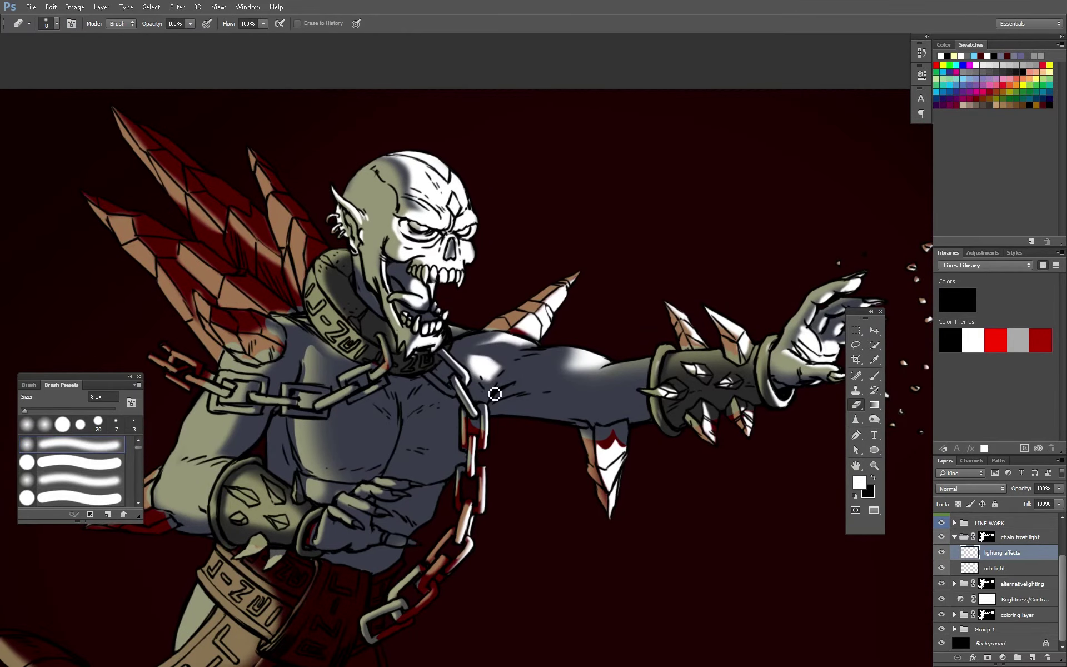
left_click_drag(494, 393, 600, 533)
Lasso the clawed hand at the belly and paint it white
key("l")
left_click_drag(218, 309, 238, 282)
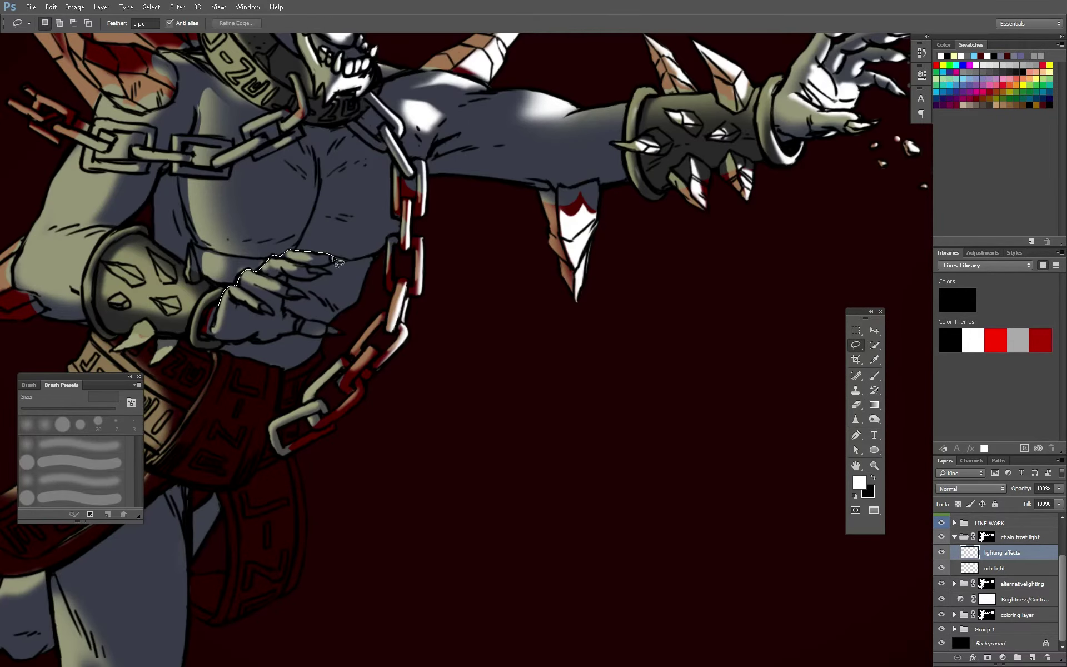
left_click_drag(294, 320, 280, 311)
left_click_drag(280, 310, 324, 329)
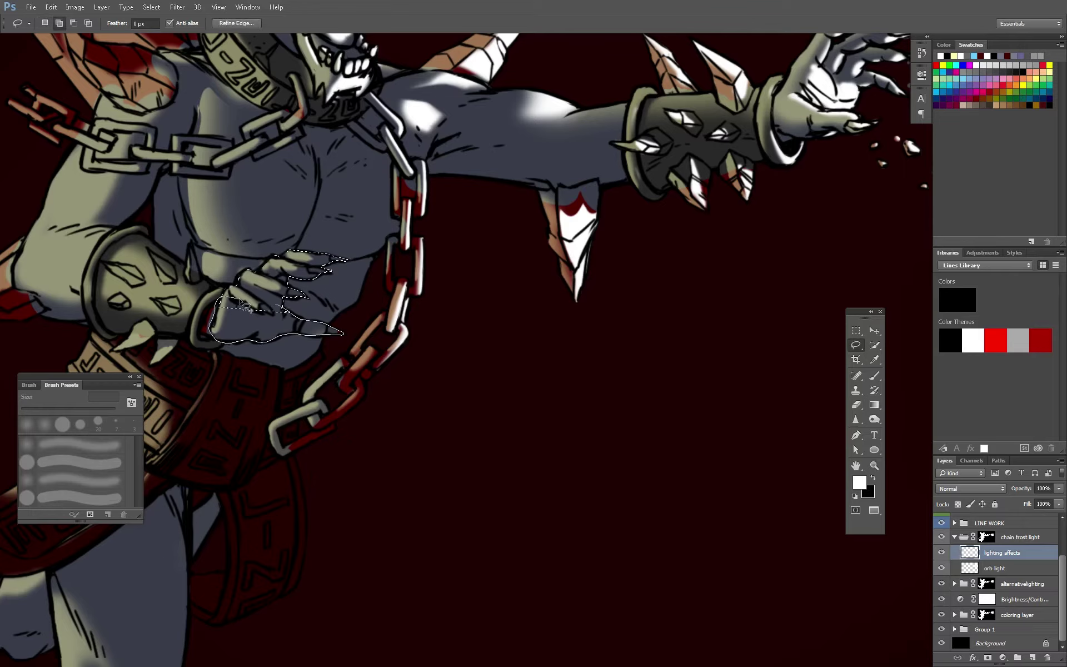
key("b")
mouse_move(246, 306)
left_mouse_down()
mouse_move(333, 327)
mouse_move(295, 289)
left_mouse_up()
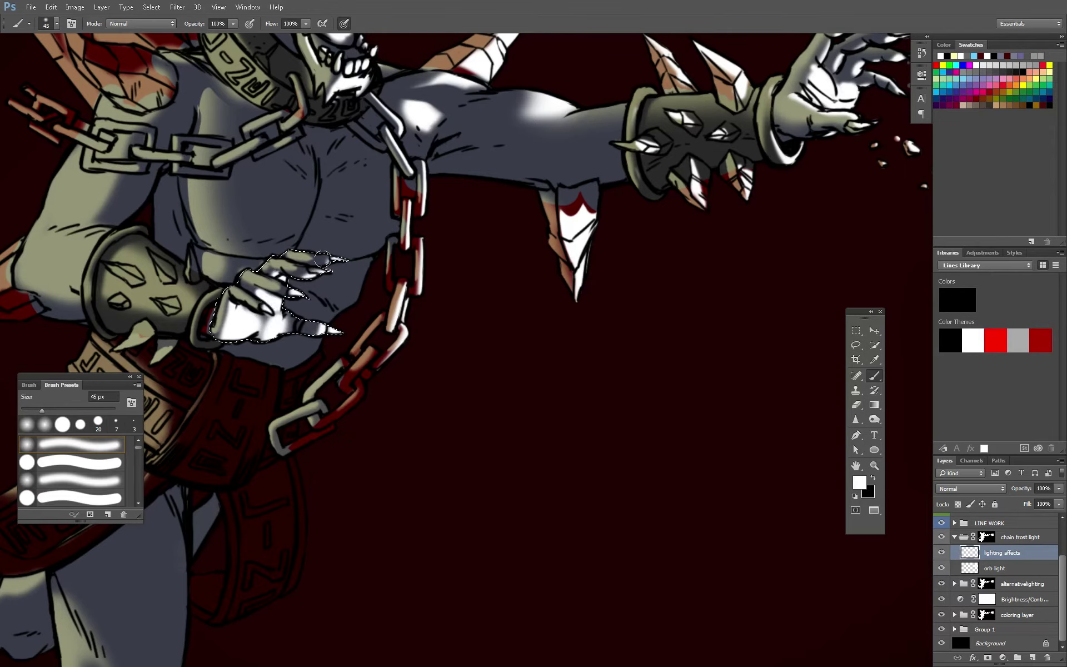
key("e")
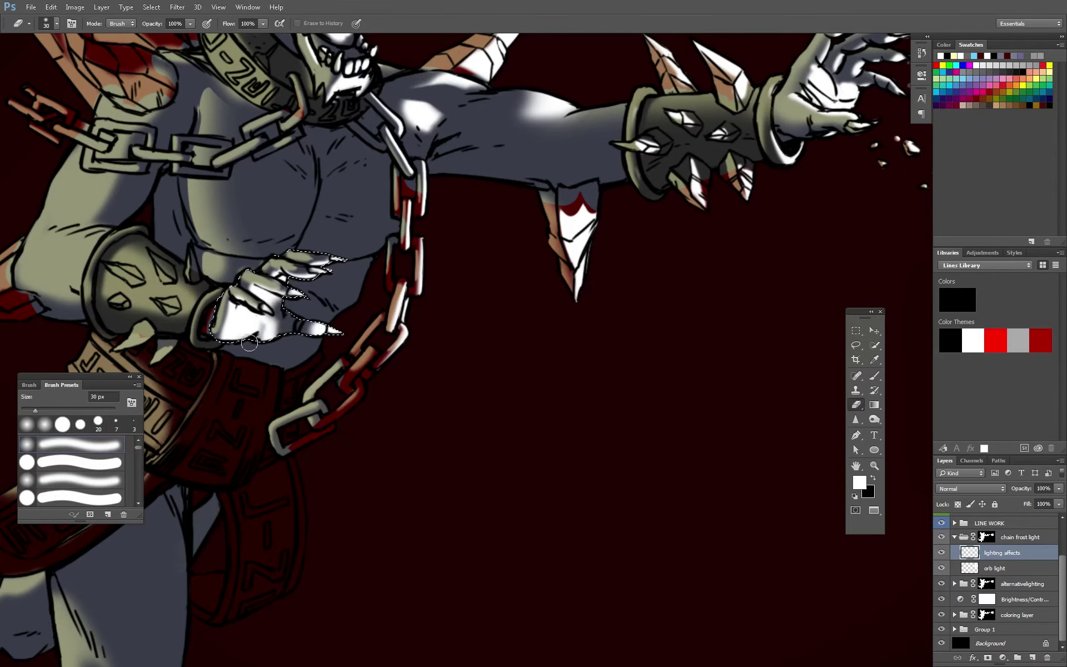
key("b")
key("ctrl+d")
Select the area by the belt and paint it white
scroll(249, 344, "up", 3)
scroll(356, 356, "down", 5)
scroll(402, 520, "up", 4)
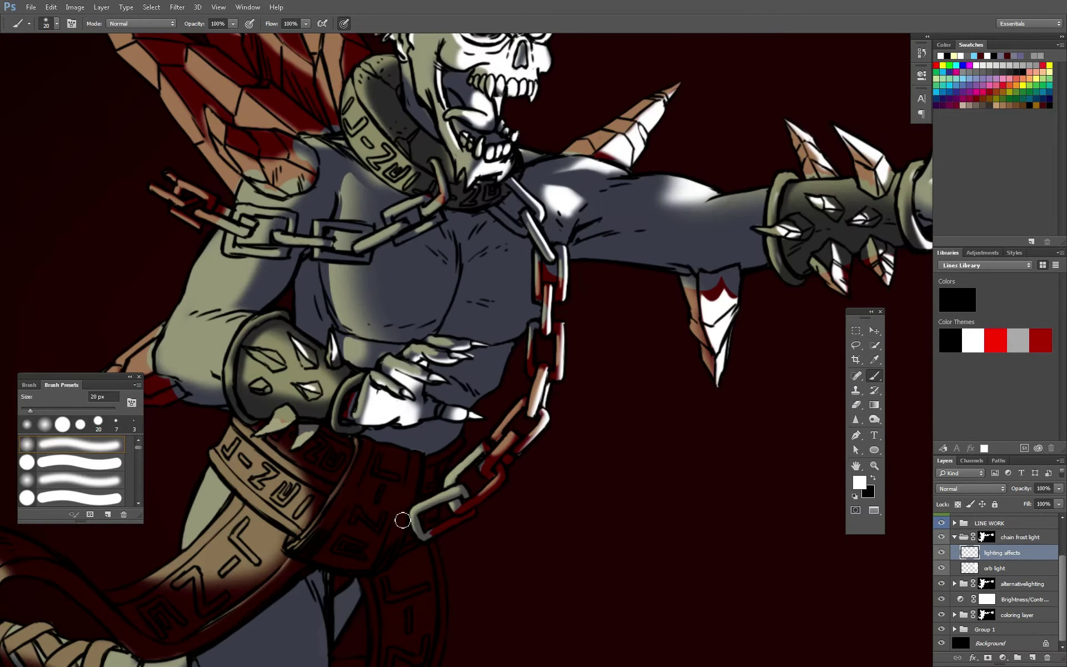
scroll(402, 520, "down", 2)
scroll(361, 303, "up", 1)
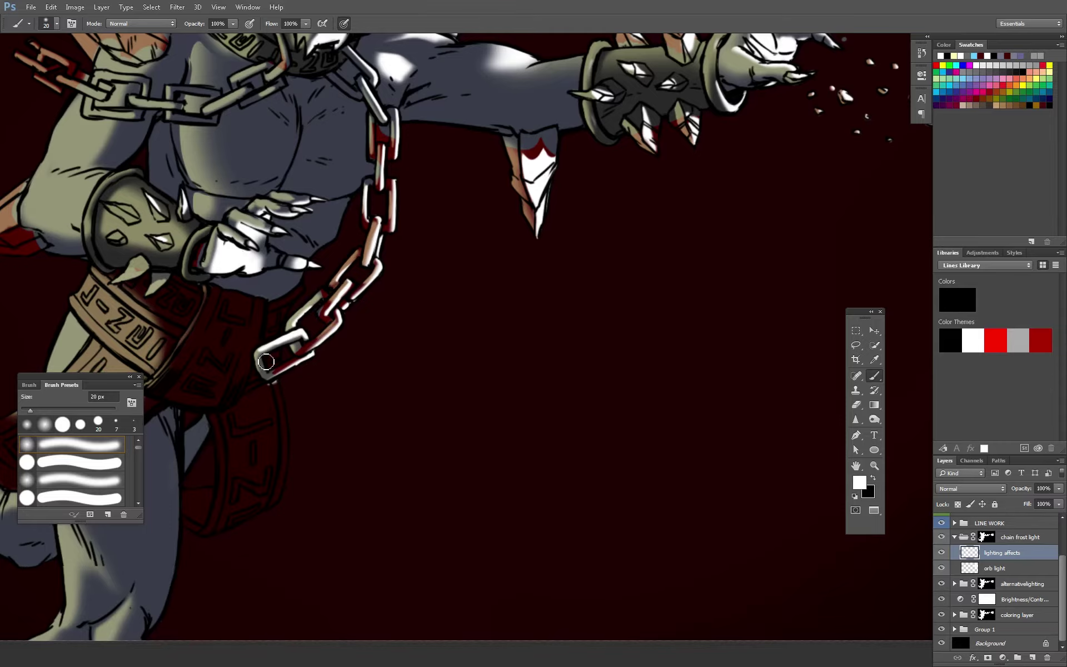
scroll(266, 361, "down", 5)
scroll(417, 483, "up", 4)
scroll(416, 483, "up", 1)
key("l")
key("ctrl+shift+d")
left_click_drag(324, 468, 344, 461)
key("b")
left_click_drag(445, 448, 389, 528)
Paint white highlights across the collar and refine its lit edge
scroll(559, 498, "down", 5)
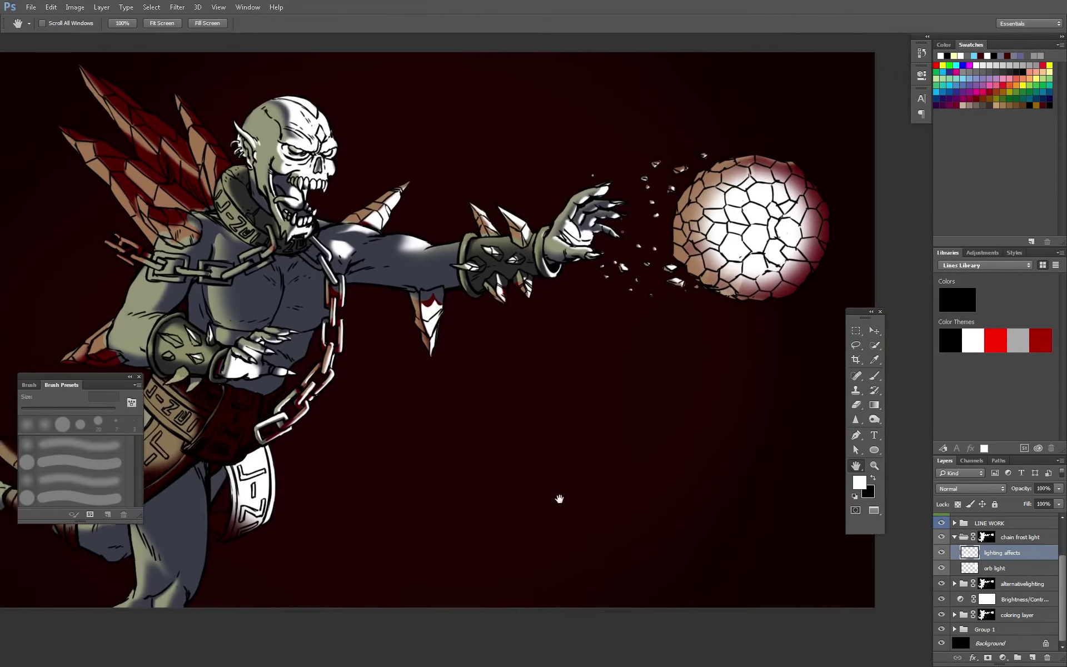
scroll(197, 205, "up", 2)
scroll(197, 205, "up", 2)
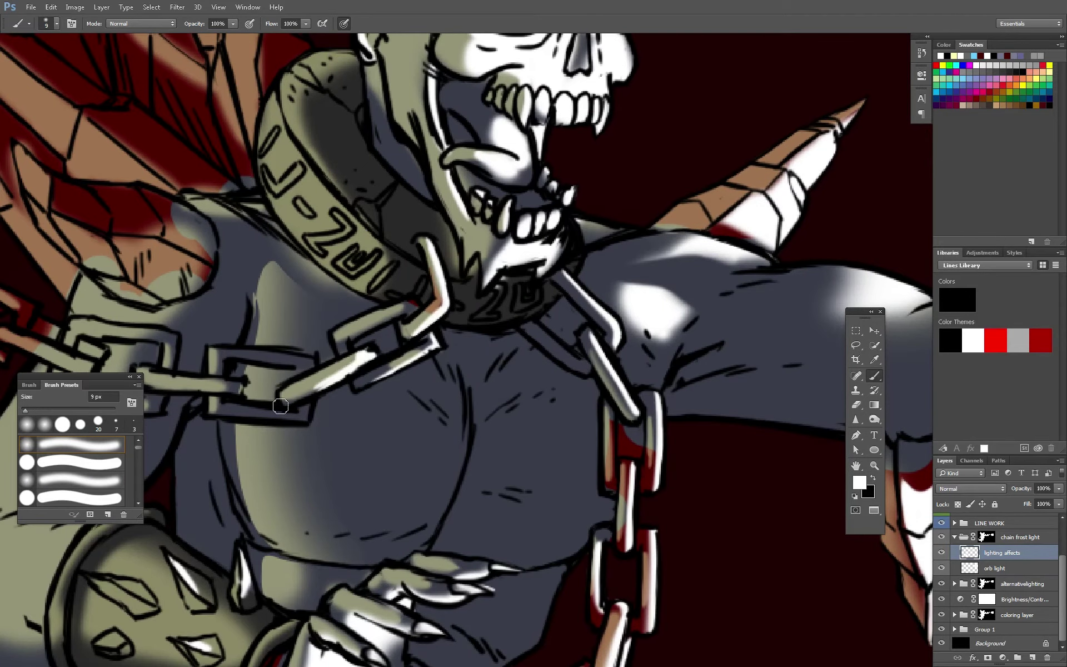
left_click_drag(521, 286, 431, 276)
key("bracketright")
key("l")
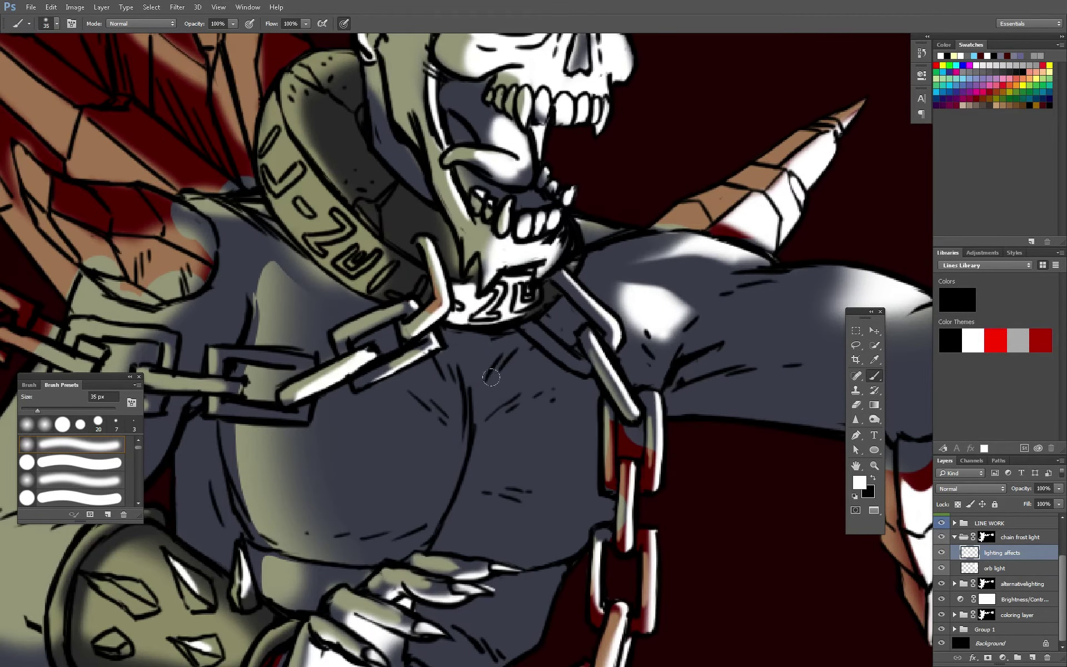
scroll(419, 287, "down", 1)
left_click_drag(344, 237, 345, 240)
key("e")
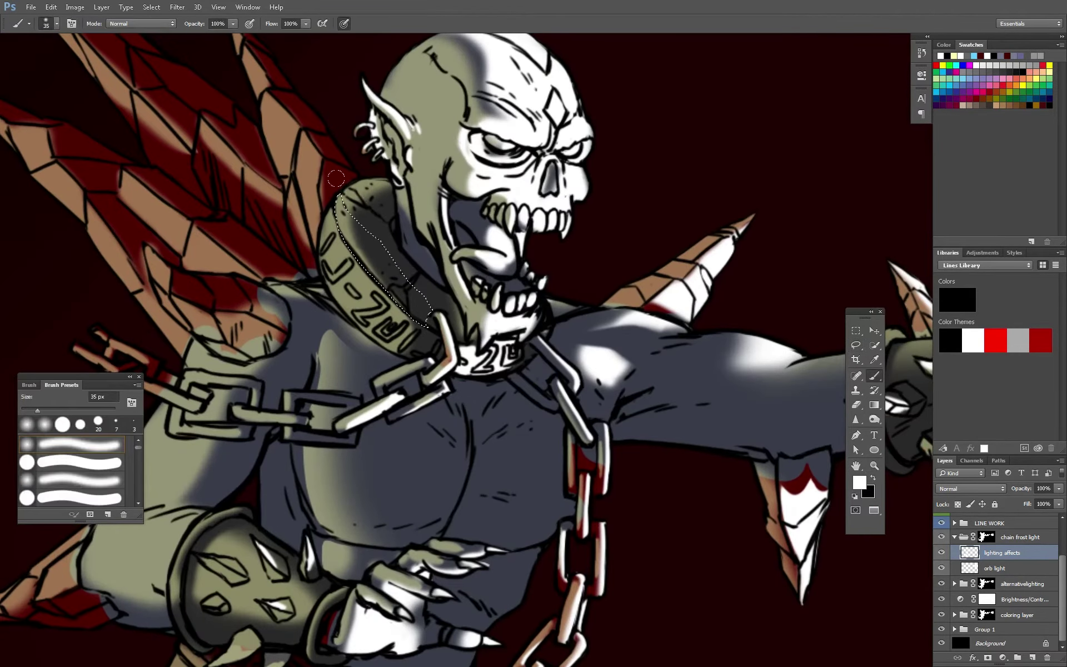
key("b")
scroll(439, 303, "down", 3)
scroll(253, 256, "up", 2)
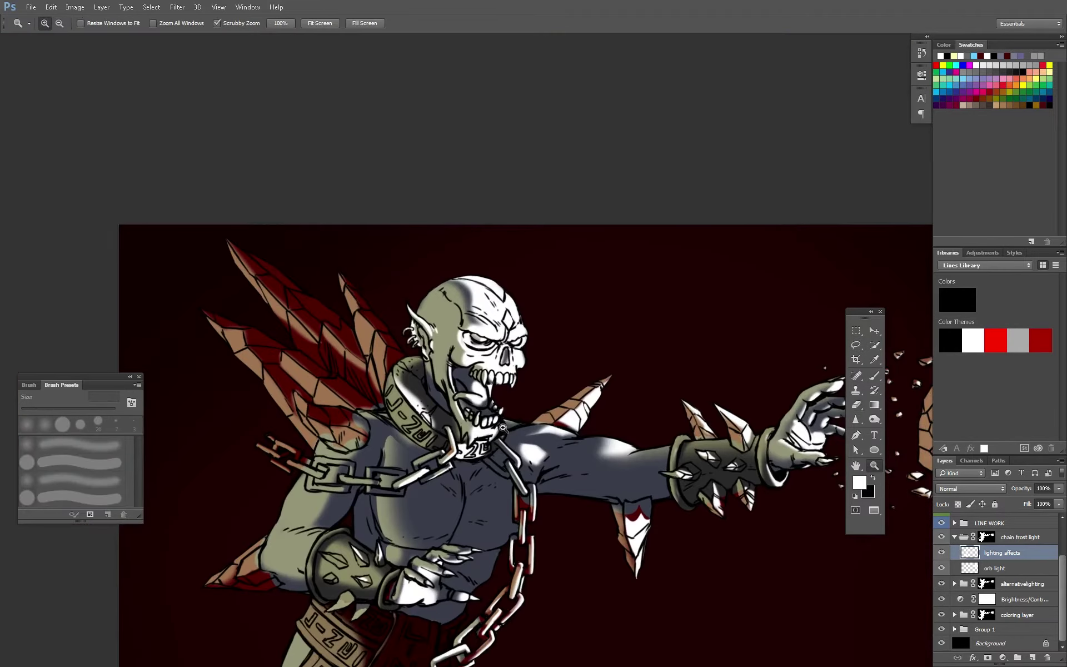
Paint white along the crystal wing spikes
left_click_drag(275, 290, 342, 325)
key("l")
left_click_drag(335, 306, 345, 334)
key("b")
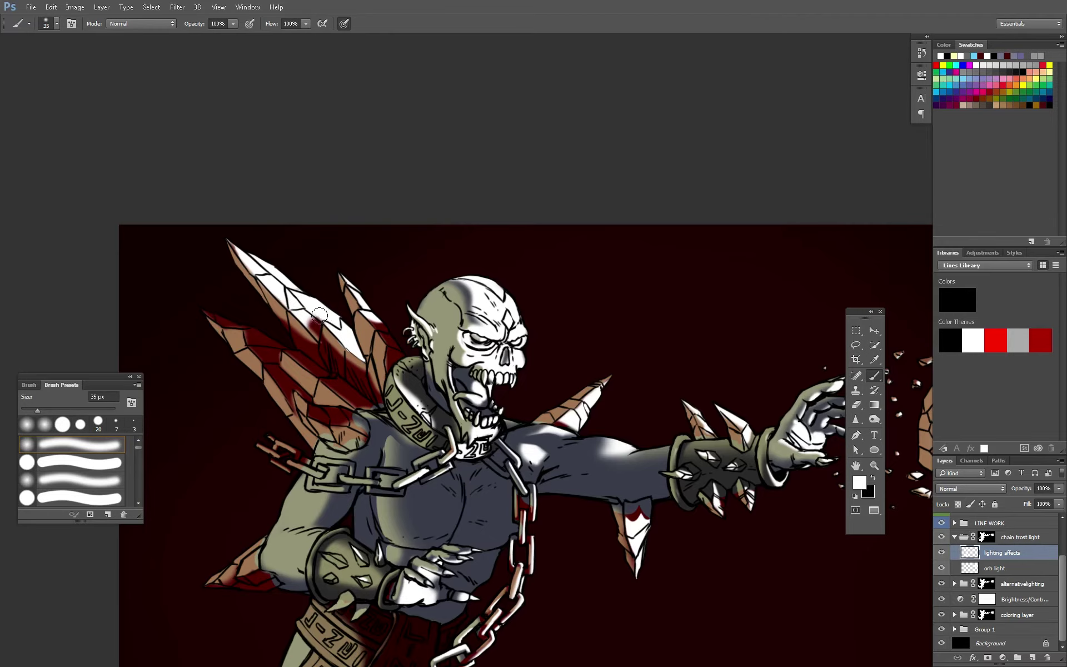
Lasso the shoulder area and paint it white
key("l")
scroll(369, 544, "up", 3)
key("b")
mouse_move(225, 252)
left_mouse_down()
mouse_move(213, 214)
mouse_move(356, 283)
mouse_move(261, 283)
mouse_move(312, 328)
mouse_move(389, 356)
mouse_move(409, 402)
left_mouse_up()
key("l")
key("b")
scroll(389, 356, "down", 5)
scroll(411, 361, "up", 3)
Paint a white highlight across the chest and chain link, then erase the excess
scroll(409, 403, "down", 5)
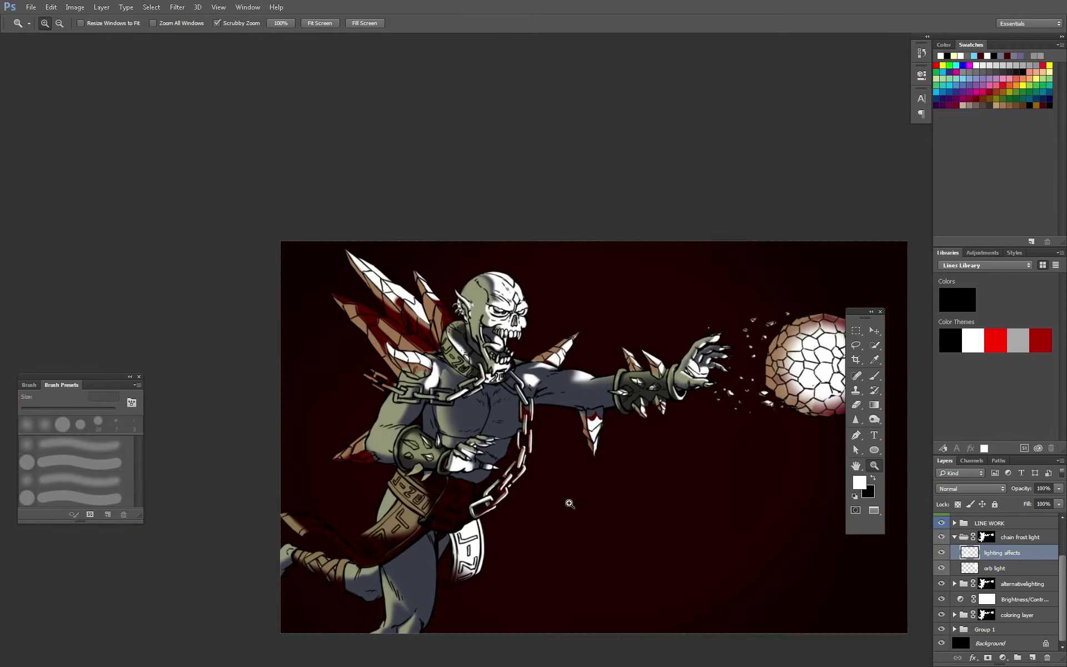
scroll(567, 502, "up", 2)
left_click_drag(383, 339, 444, 389)
key("z")
left_click(427, 438)
key("b")
left_click_drag(389, 361, 389, 303)
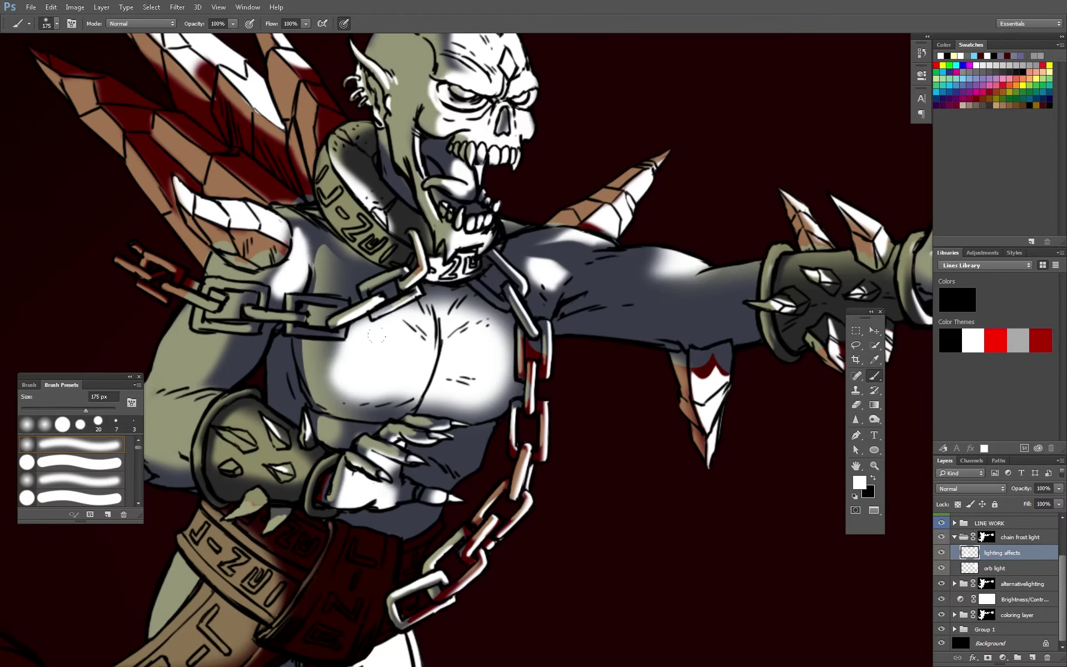
left_click_drag(344, 267, 400, 303)
key("e")
mouse_move(356, 272)
left_mouse_down()
mouse_move(373, 308)
mouse_move(364, 300)
left_mouse_up()
Erase more of the chest highlight
key("l")
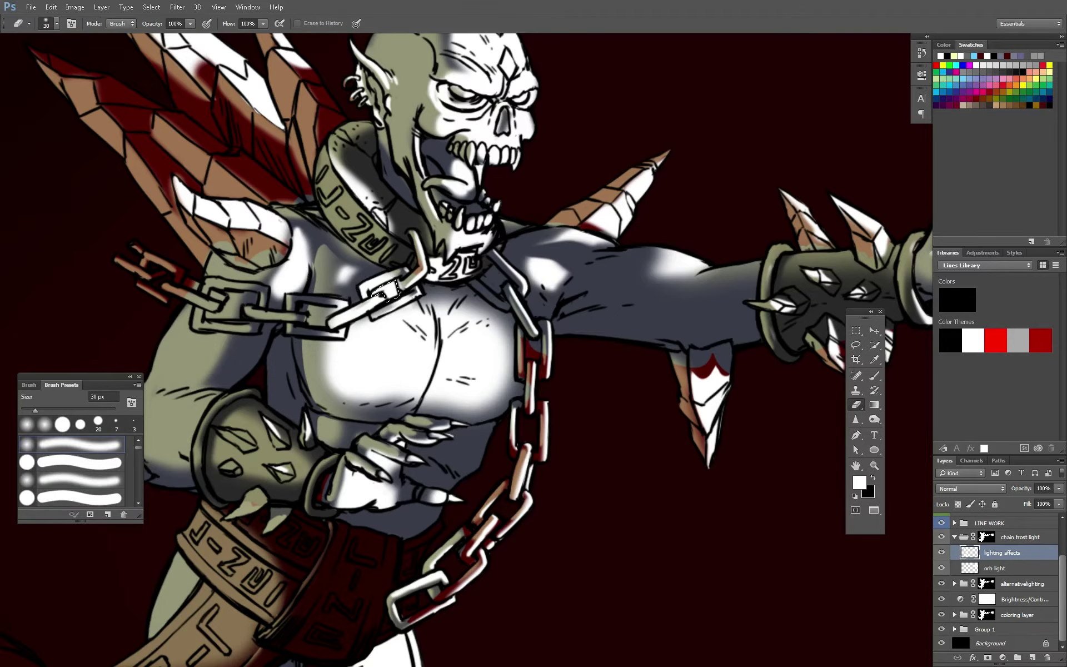
key("z")
left_click(451, 450)
left_click(395, 397, "alt")
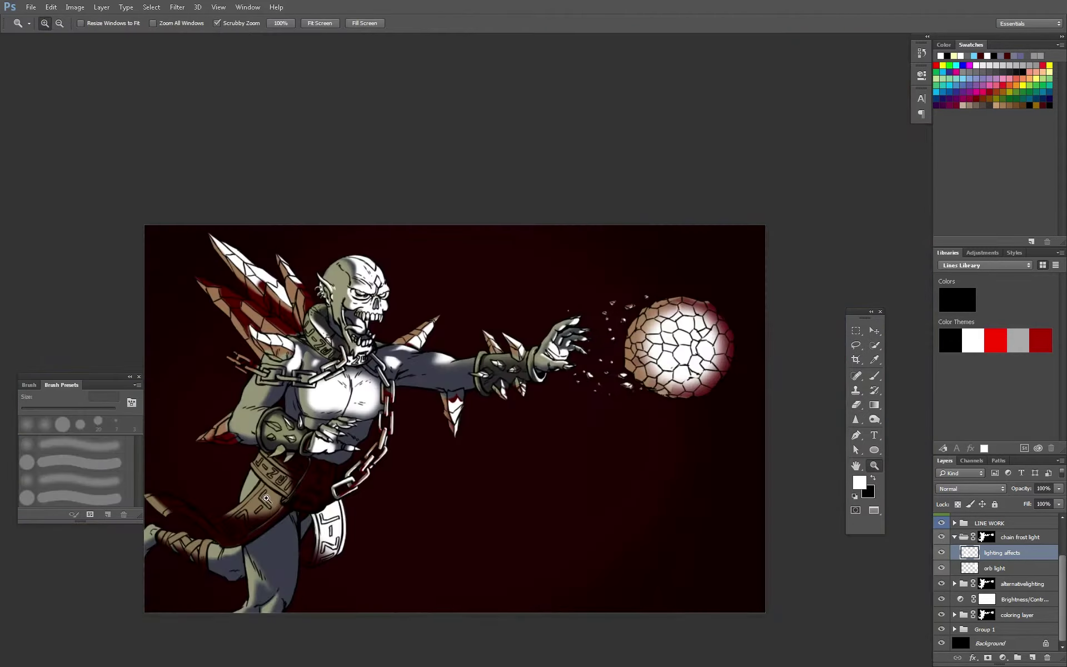
left_click(403, 456)
key("e")
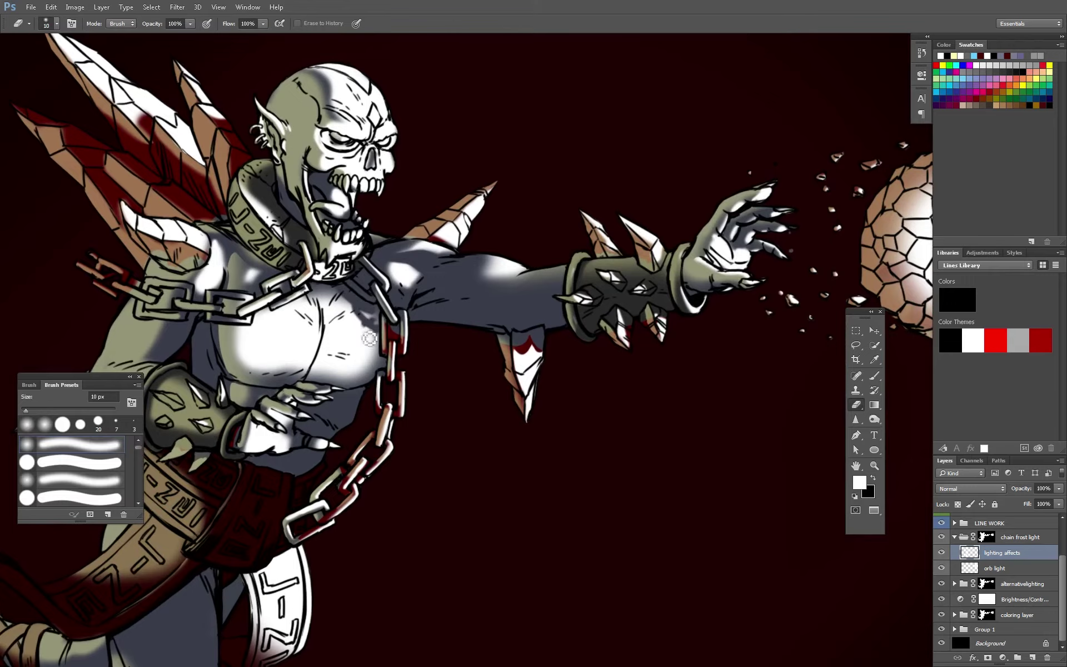
left_click_drag(369, 338, 367, 349)
left_click(529, 591, "alt")
Lasso around the belly's clawed hand and erase the shadow there to brighten it
key("l")
left_click_drag(522, 361, 477, 383)
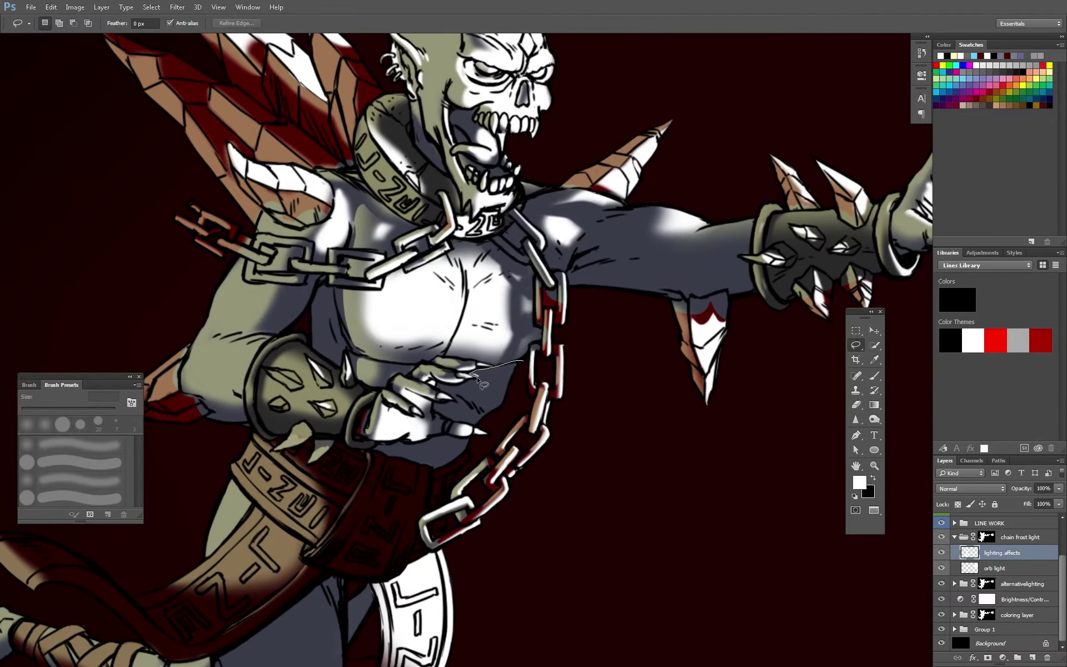
left_click_drag(406, 447, 403, 444)
key("e")
left_click_drag(500, 369, 445, 436)
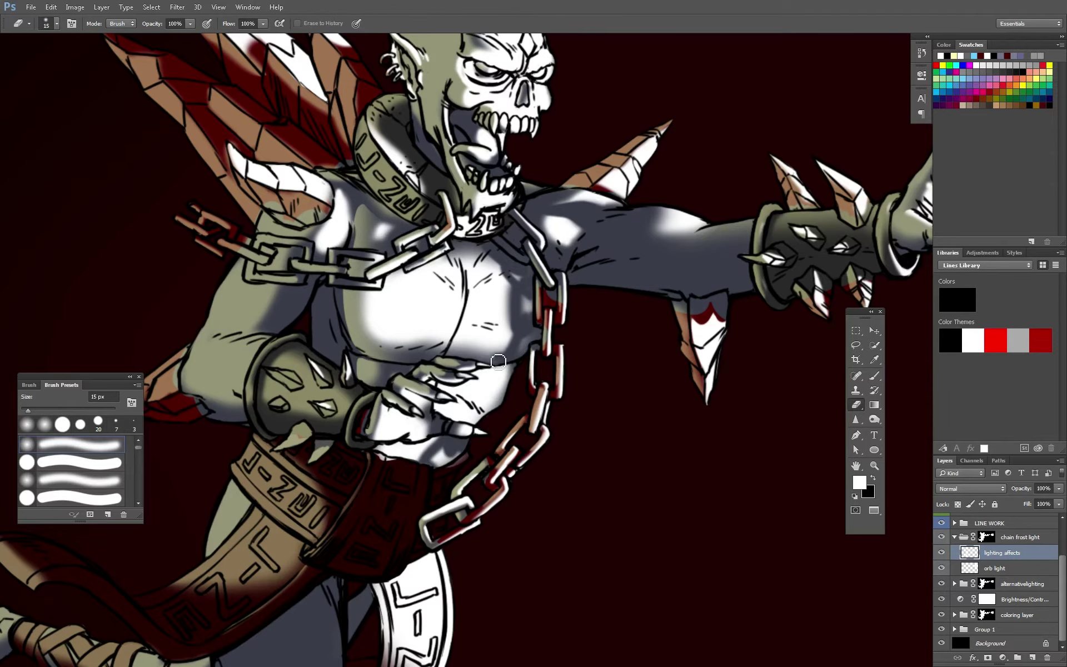
Lasso the front belt section and brighten it to white
scroll(509, 415, "down", 5)
scroll(650, 505, "up", 6)
key("b")
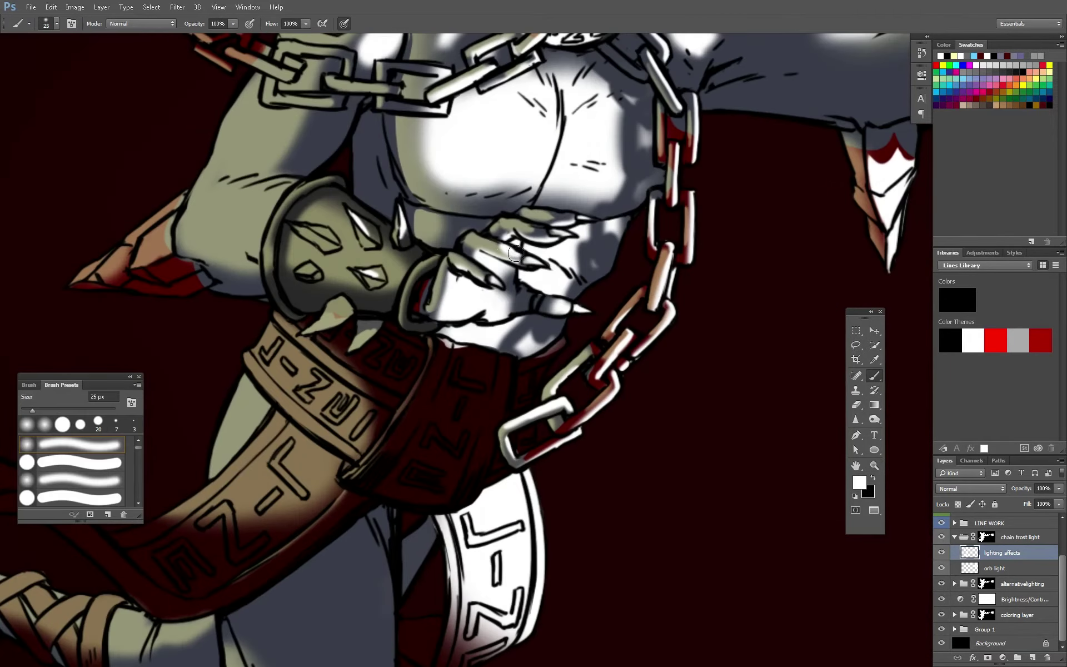
key("l")
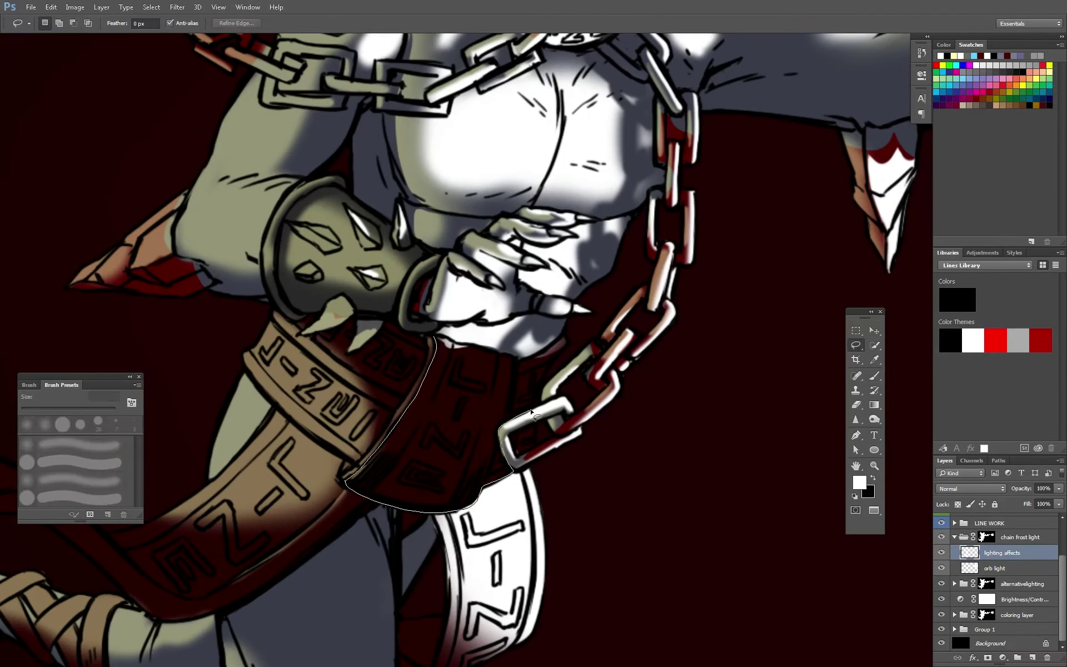
left_click_drag(454, 345, 439, 338)
key("e")
left_click_drag(388, 472, 533, 367)
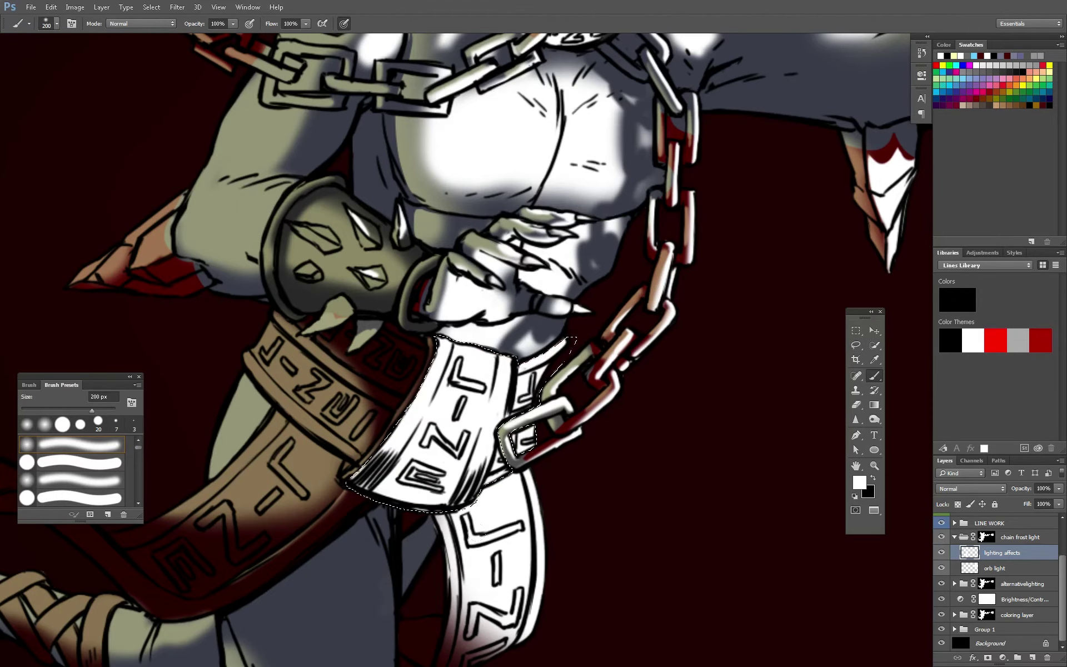
Touch up patches near the belt buckle and the top of the belt
scroll(577, 517, "down", 2)
key("l")
key("e")
left_click_drag(553, 423, 536, 472)
key("z")
key("ctrl+d")
key("e")
left_click_drag(575, 381, 556, 422)
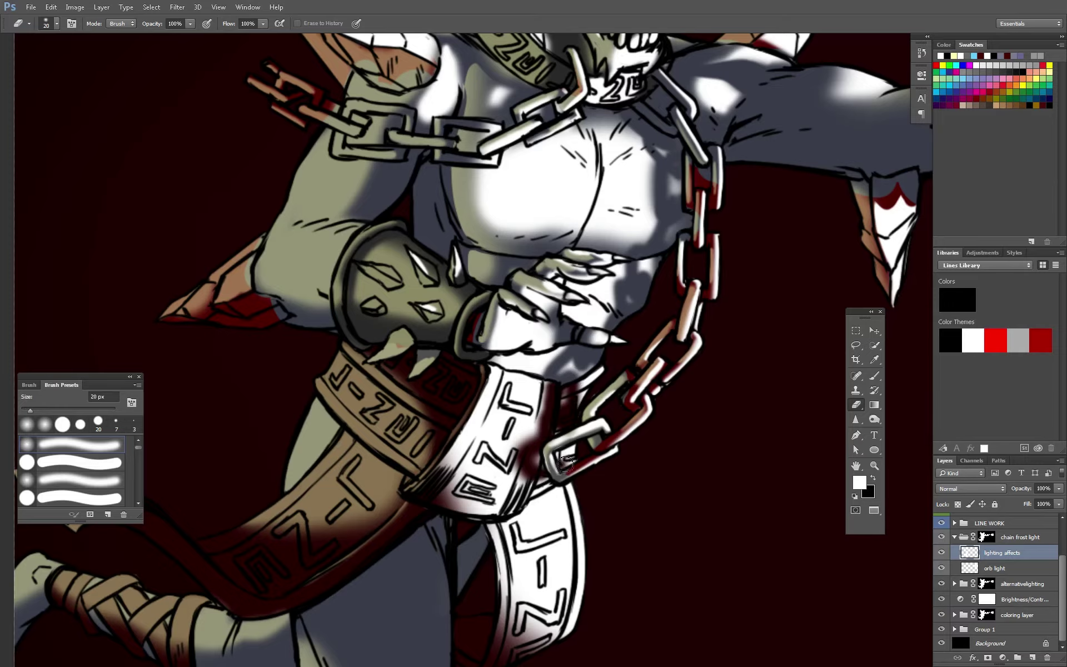
left_click_drag(563, 463, 534, 472)
Lasso another belt section and paint it brighter
key("l")
left_click_drag(524, 330, 469, 432)
key("b")
mouse_move(463, 345)
left_mouse_down()
mouse_move(468, 316)
mouse_move(489, 389)
left_mouse_up()
key("z")
left_click_drag(510, 544, 522, 544)
Lasso the trailing belt strap and paint white light along it
key("l")
left_click_drag(424, 347, 404, 332)
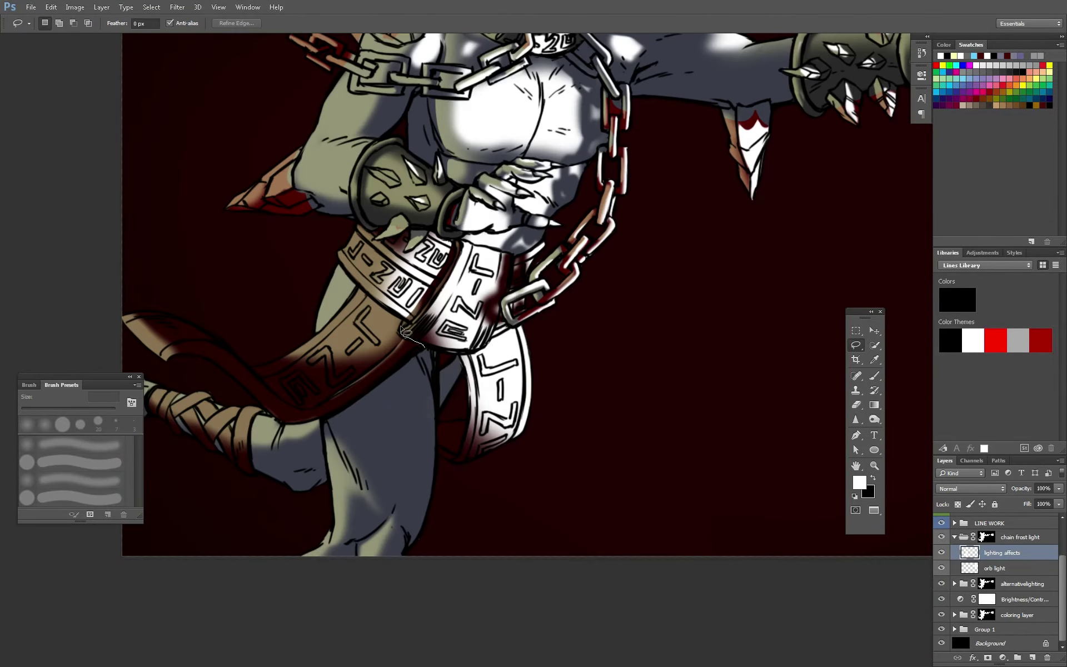
left_click_drag(185, 382, 286, 419)
key("b")
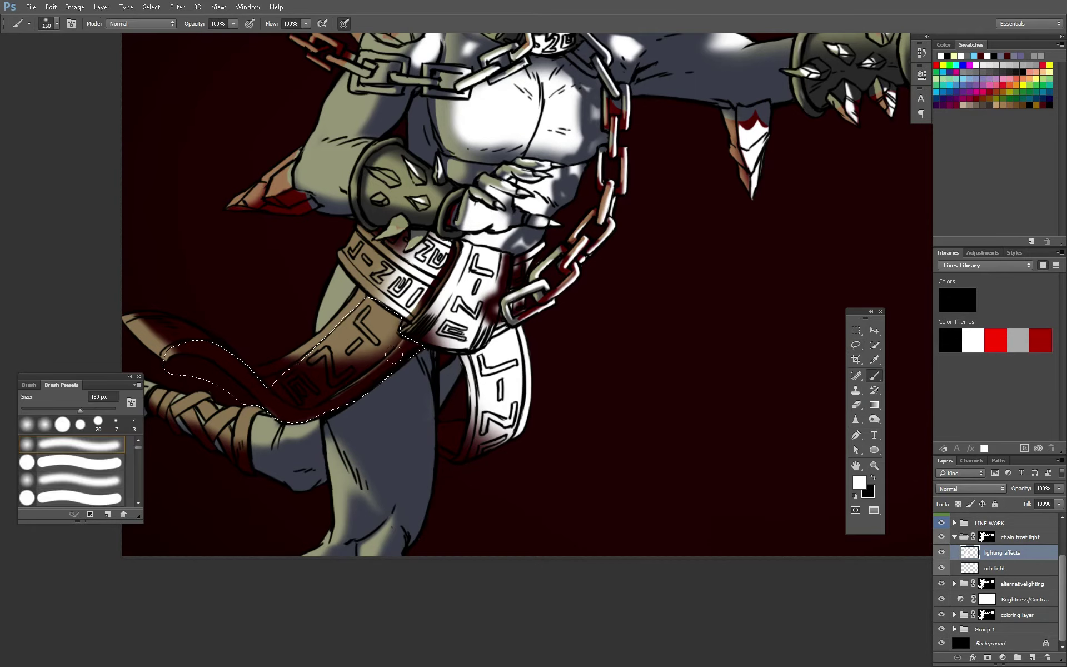
mouse_move(411, 345)
left_mouse_down()
mouse_move(287, 414)
mouse_move(194, 361)
left_mouse_up()
key("z")
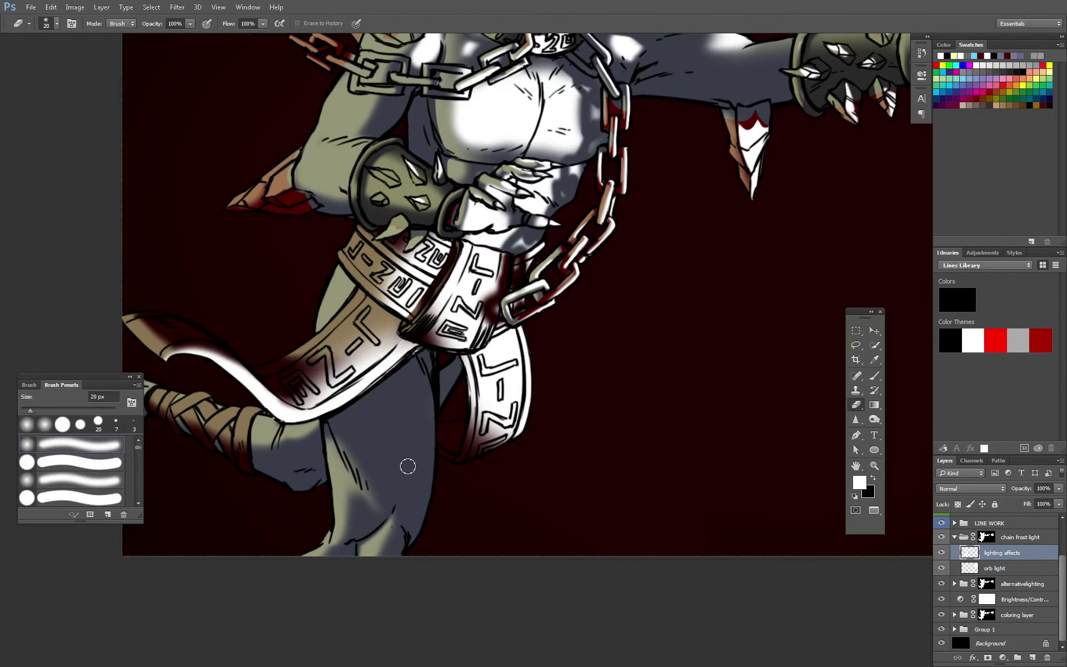
left_click_drag(408, 464, 333, 464)
Paint bright highlights on the gauntlet spikes and belt edge, then view the whole image
left_click_drag(489, 374, 514, 373)
key("b")
key("bracketleft")
mouse_move(411, 250)
left_mouse_down()
mouse_move(369, 238)
mouse_move(339, 333)
left_mouse_up()
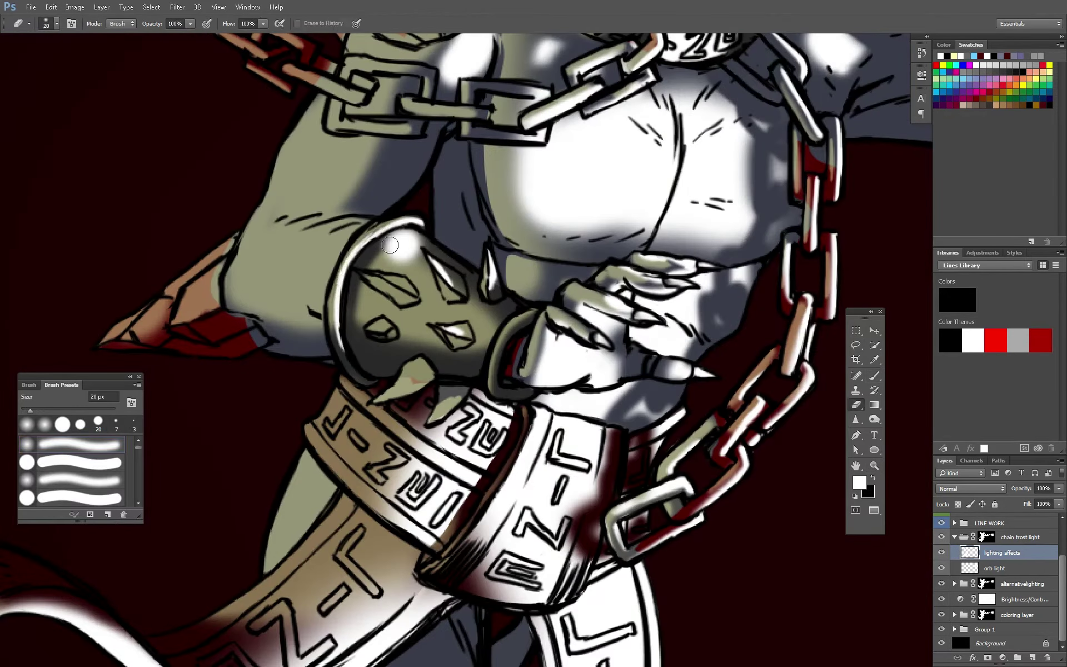
key("e")
key("bracketleft")
key("bracketleft")
key("bracketleft")
key("b")
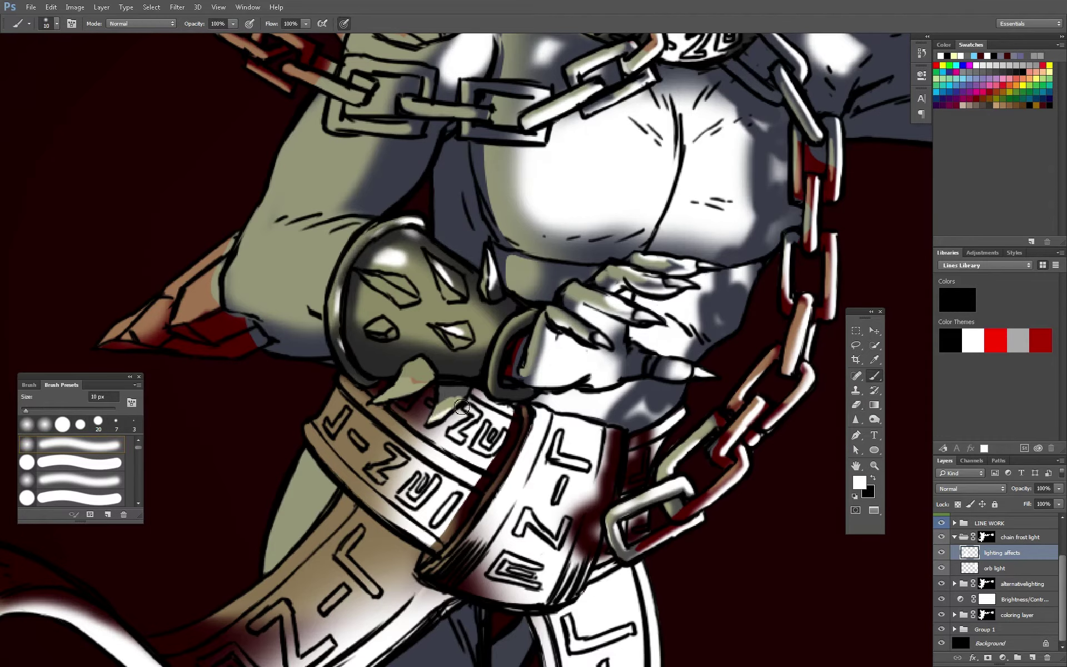
left_click_drag(436, 413, 497, 390)
left_click_drag(442, 442, 547, 350)
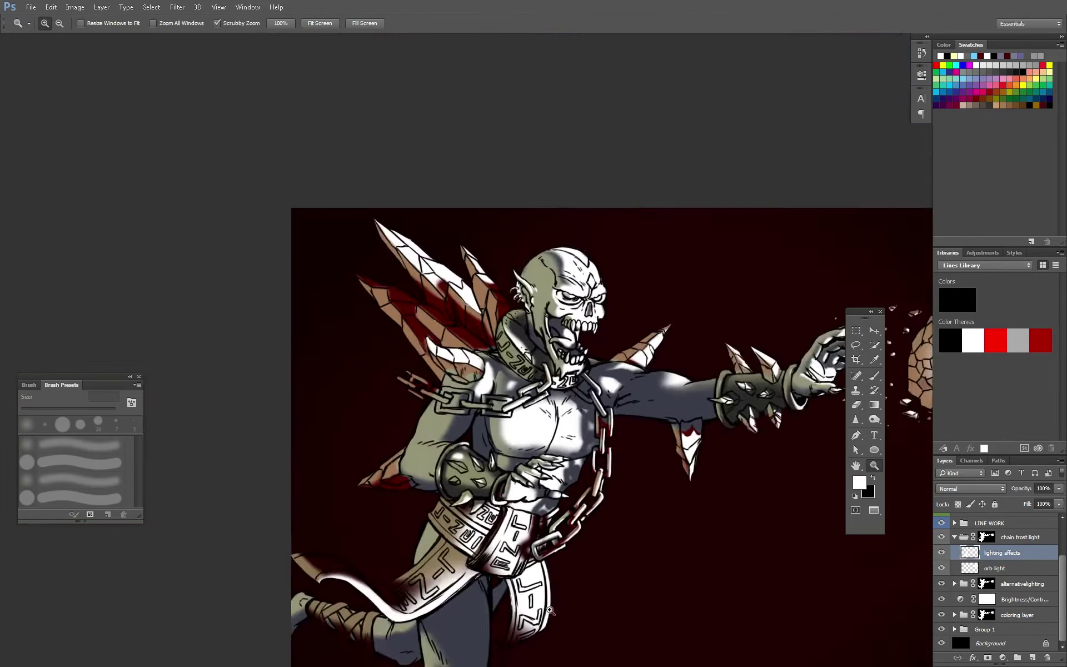
Paint white highlights along a chain link and near the shoulder spike
key("bracketleft")
key("bracketleft")
key("bracketleft")
left_click_drag(597, 322, 538, 318)
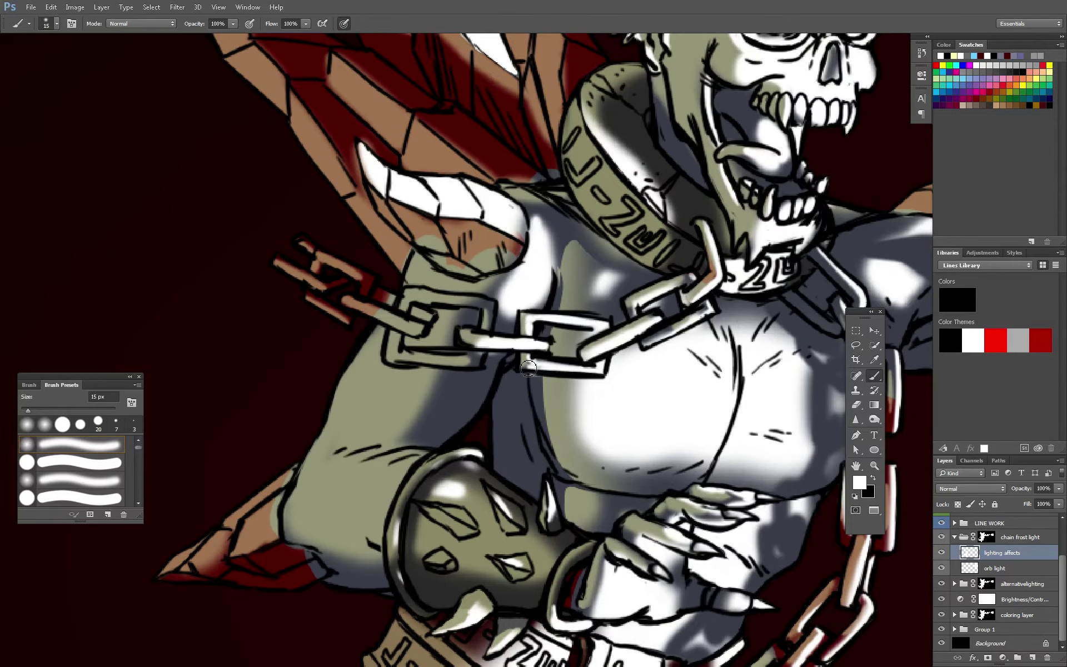
key("ctrl+minus")
key("bracketright")
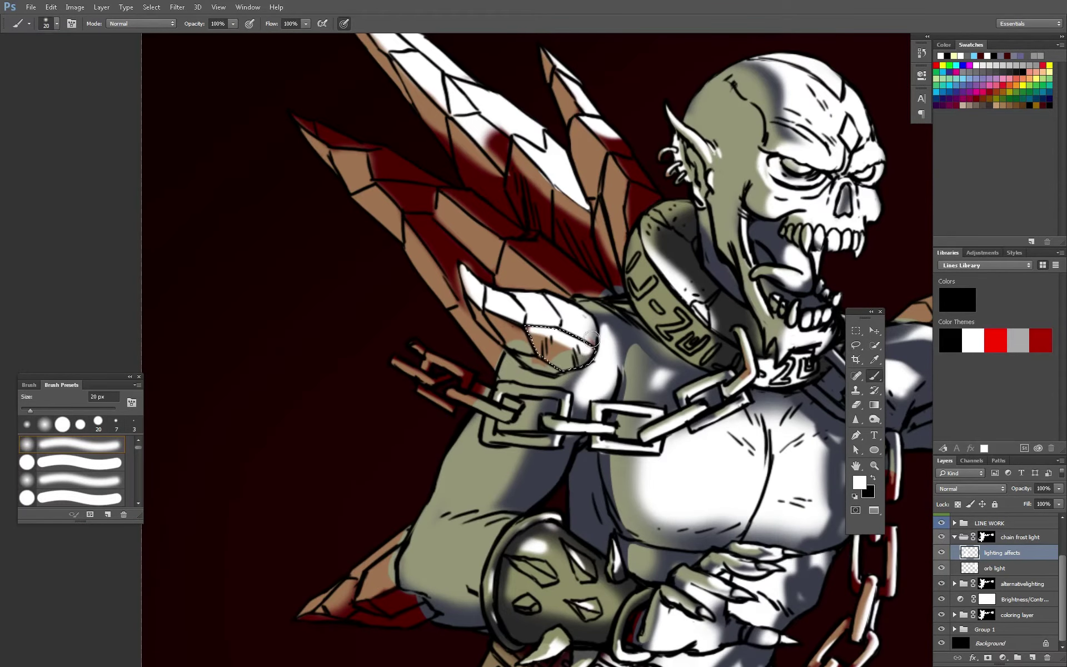
left_click_drag(591, 337, 605, 502)
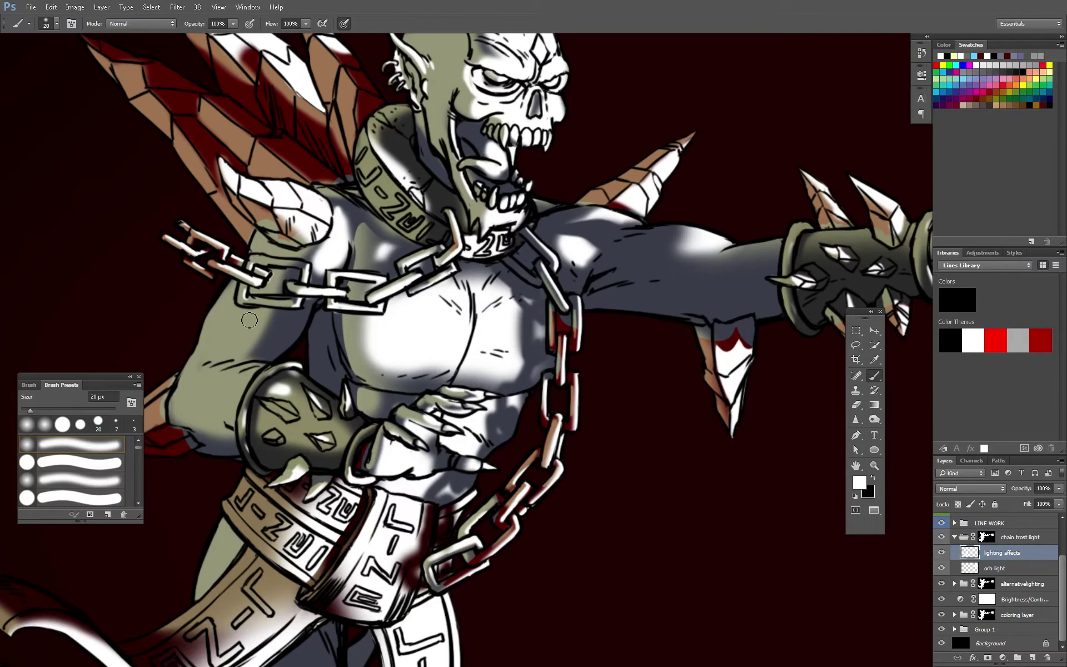
Lasso-select the green arm below the chain and rework its lighting with a large brush
key("l")
left_click_drag(319, 299, 261, 338)
key("e")
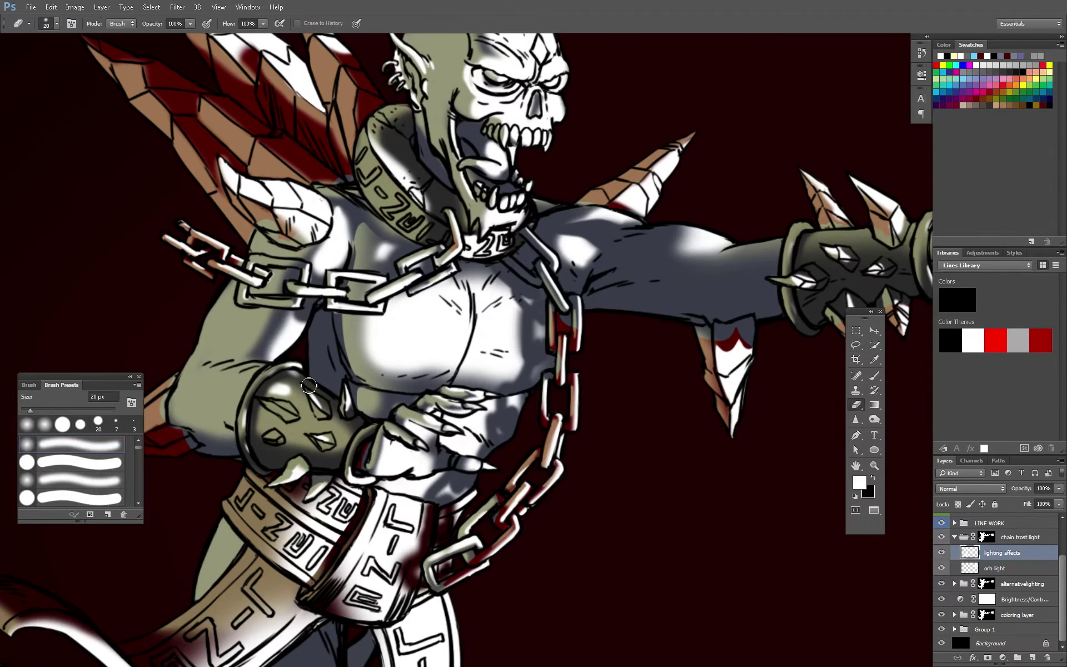
key("b")
left_click_drag(311, 303, 261, 355)
scroll(483, 398, "down", 5)
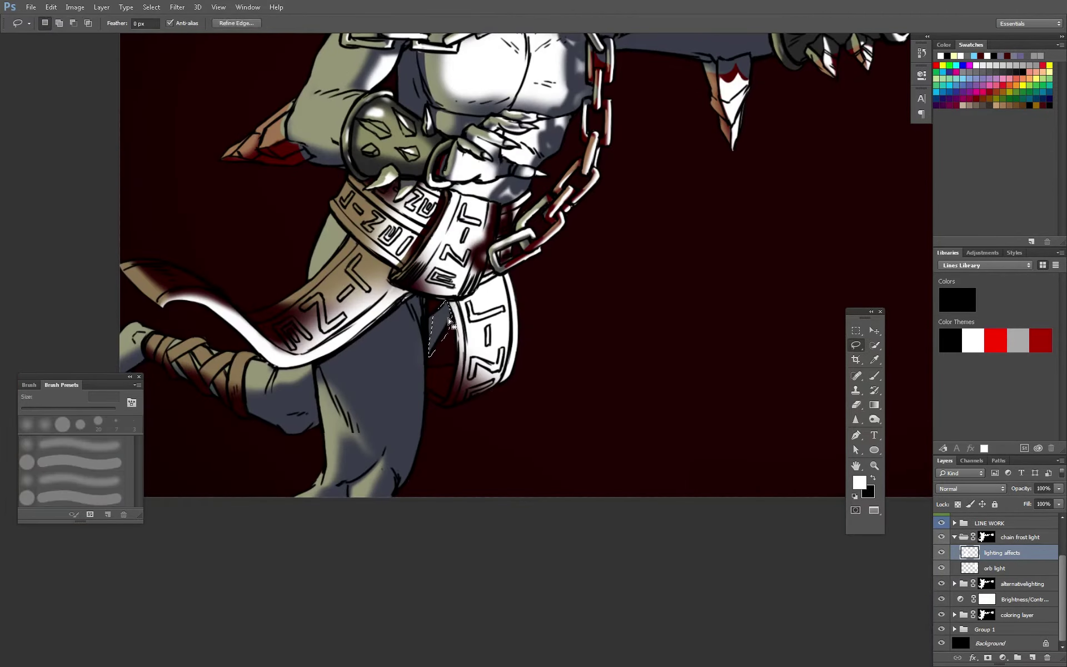
Outline and paint the leg white, then clear the selection
left_click_drag(406, 340, 389, 472)
key("l")
left_click_drag(414, 297, 392, 442)
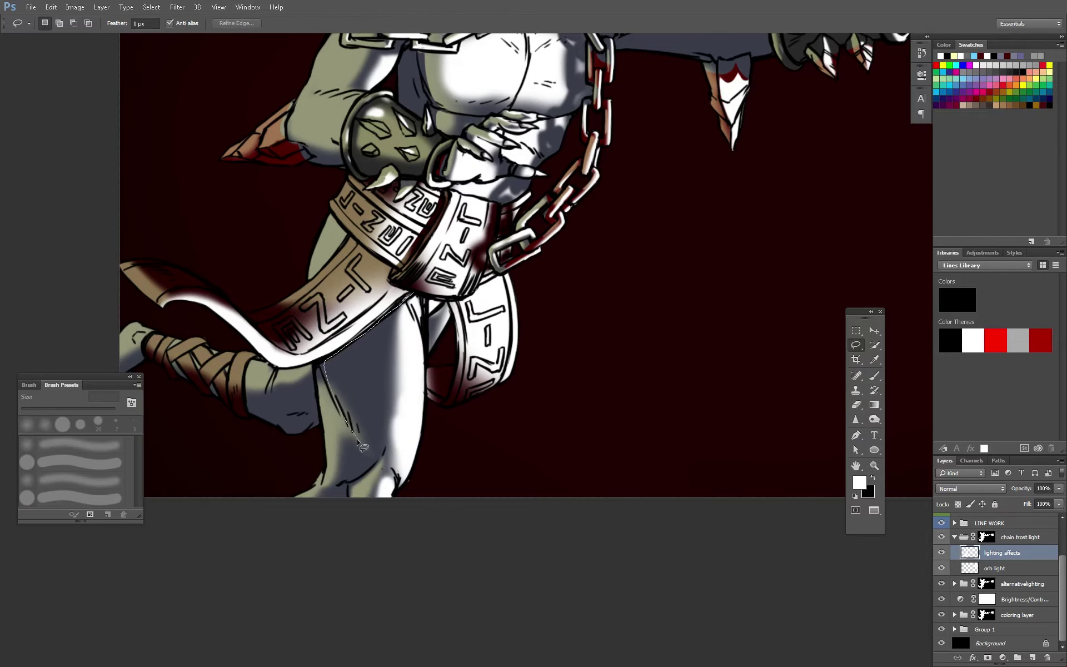
key("b")
left_click_drag(389, 333, 348, 436)
key("ctrl+d")
Zoom between the belt, leg, torso and whole figure while switching between Brush and Eraser
key("ctrl+minus")
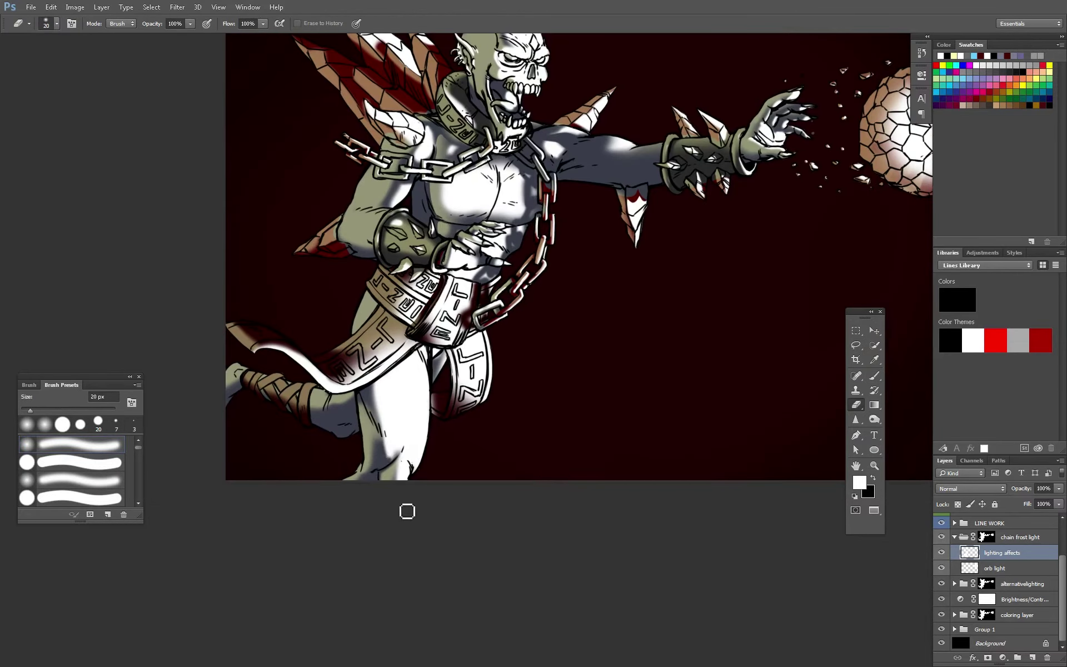
key("ctrl+plus")
key("bracketleft")
key("bracketleft")
key("bracketleft")
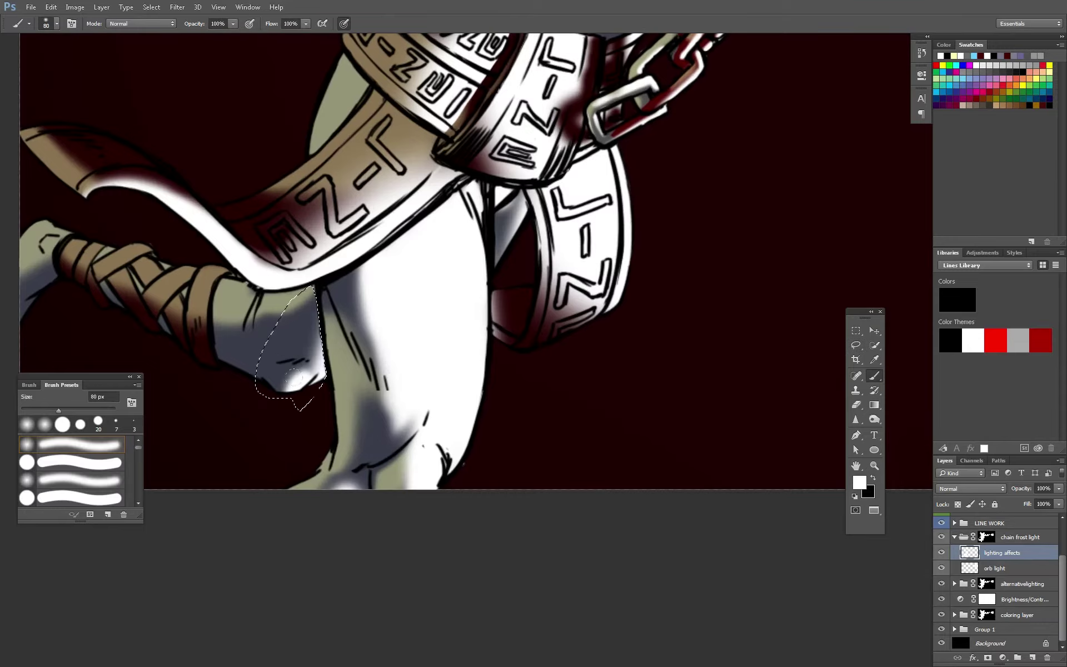
key("ctrl+minus")
key("e")
key("ctrl+minus")
key("ctrl+plus")
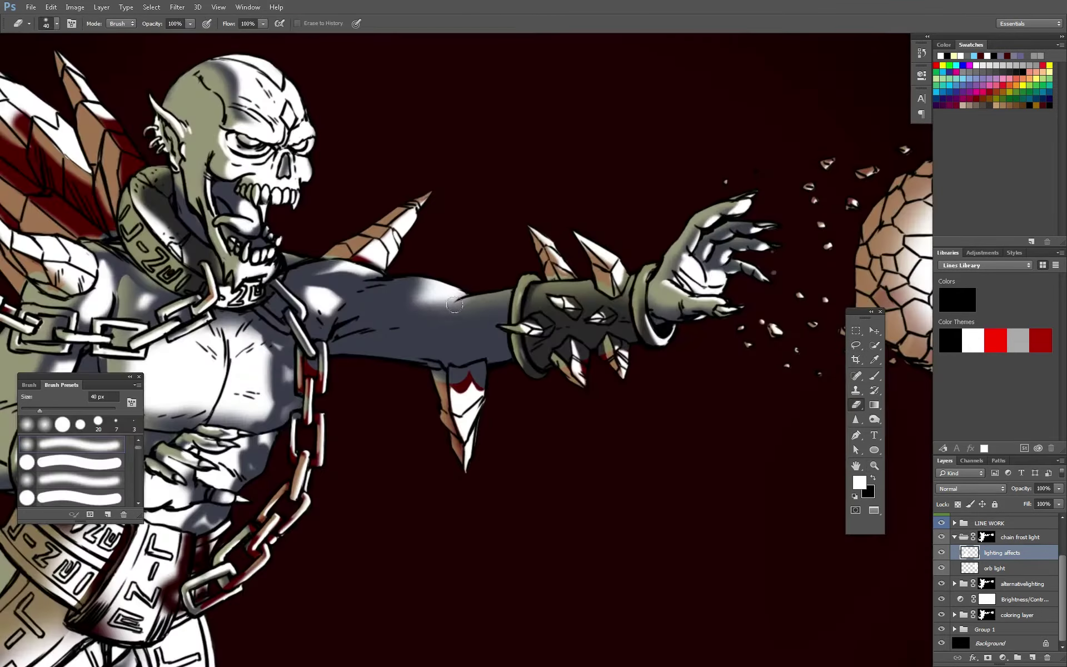
key("ctrl+minus")
key("z")
left_click(557, 440)
key("e")
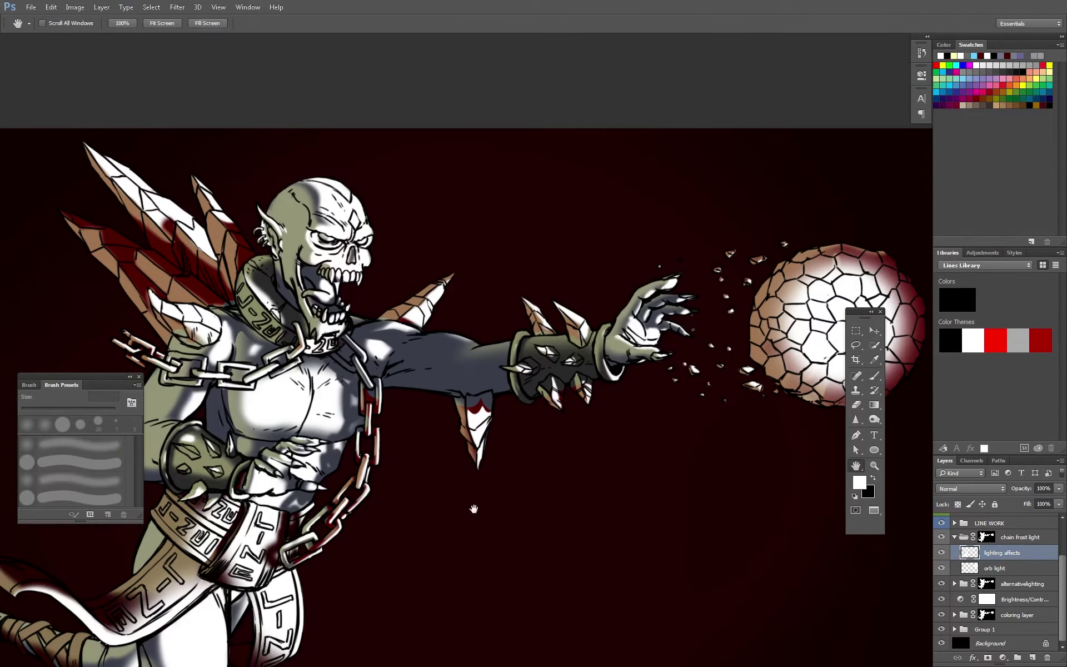
key("ctrl+minus")
key("ctrl+plus")
key("ctrl+plus")
key("ctrl+minus")
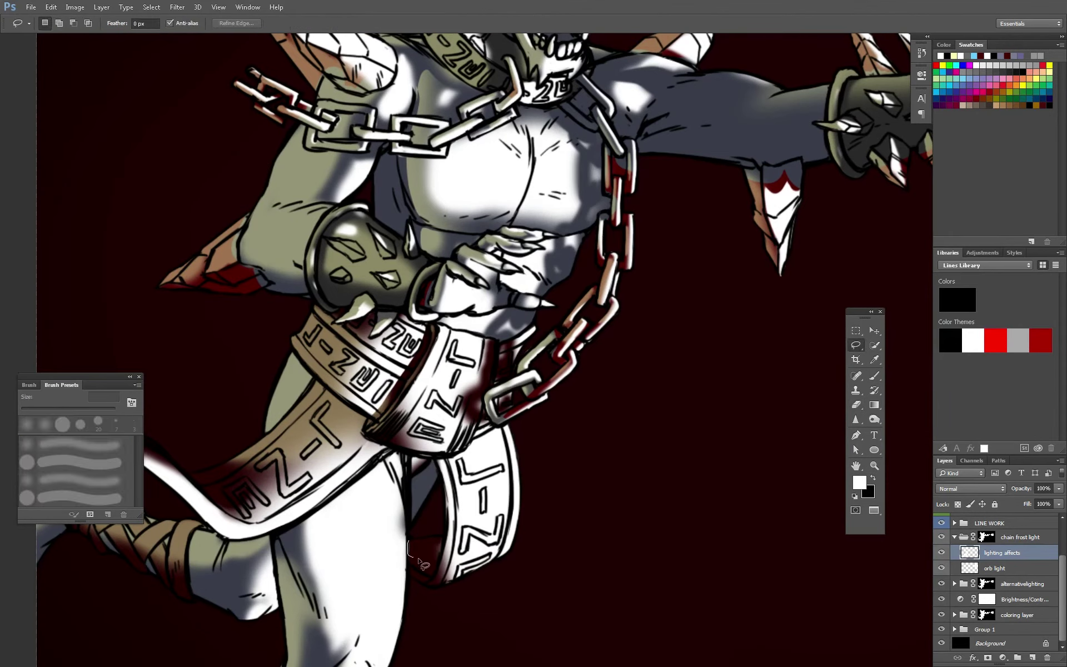
key("z")
key("ctrl+minus")
key("ctrl+plus")
key("ctrl+plus")
key("ctrl+minus")
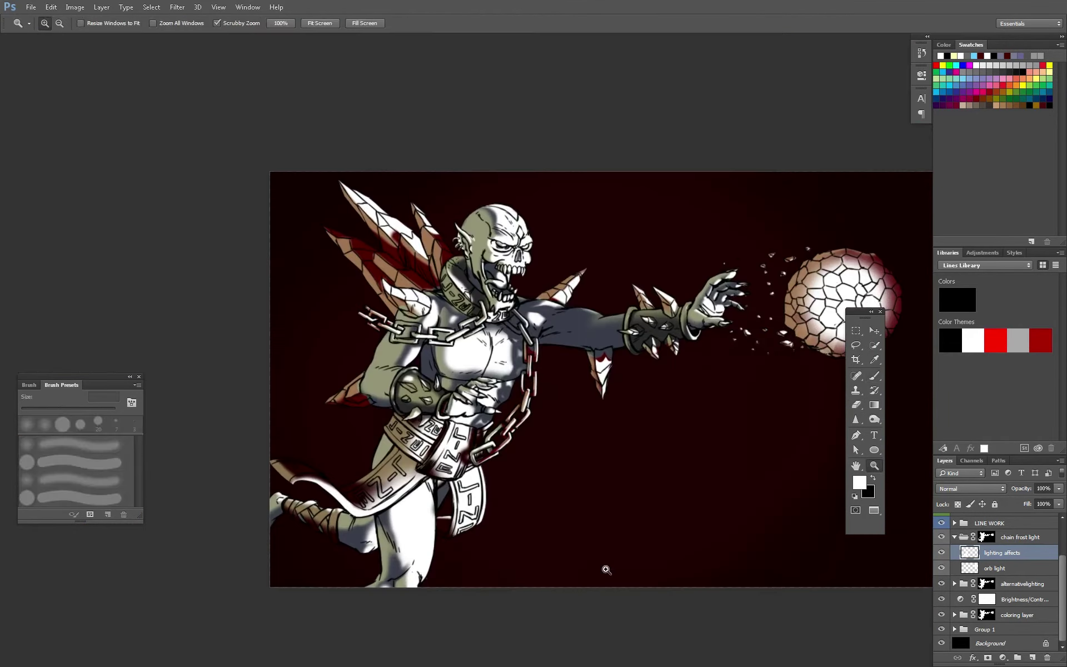
key("ctrl+minus")
key("b")
key("ctrl+plus")
key("ctrl+plus")
key("ctrl+plus")
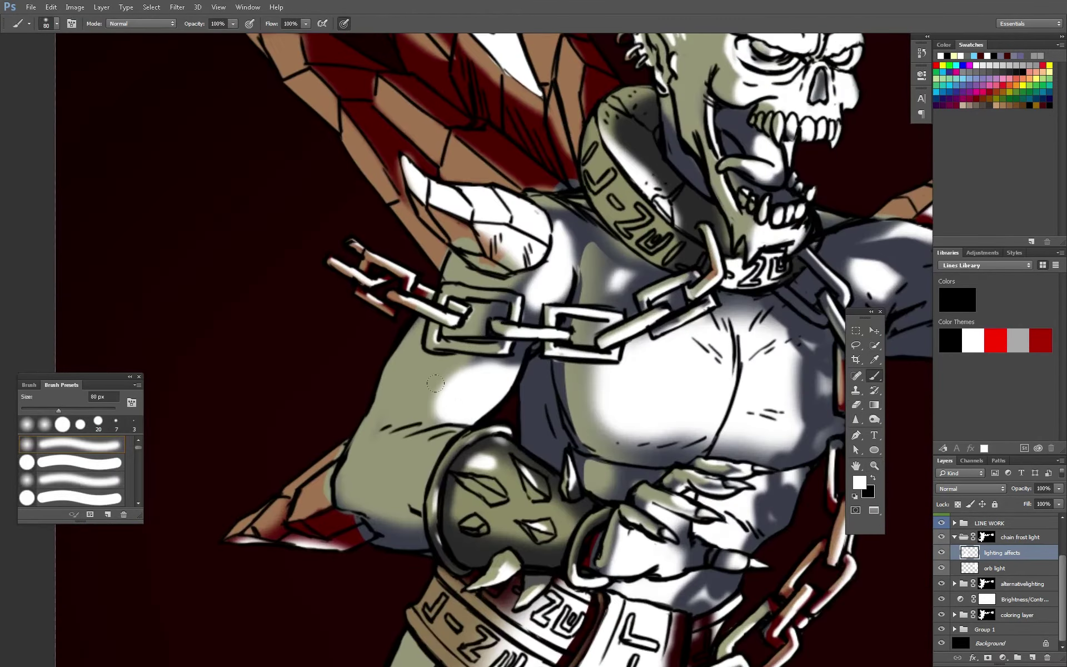
key("e")
key("ctrl+plus")
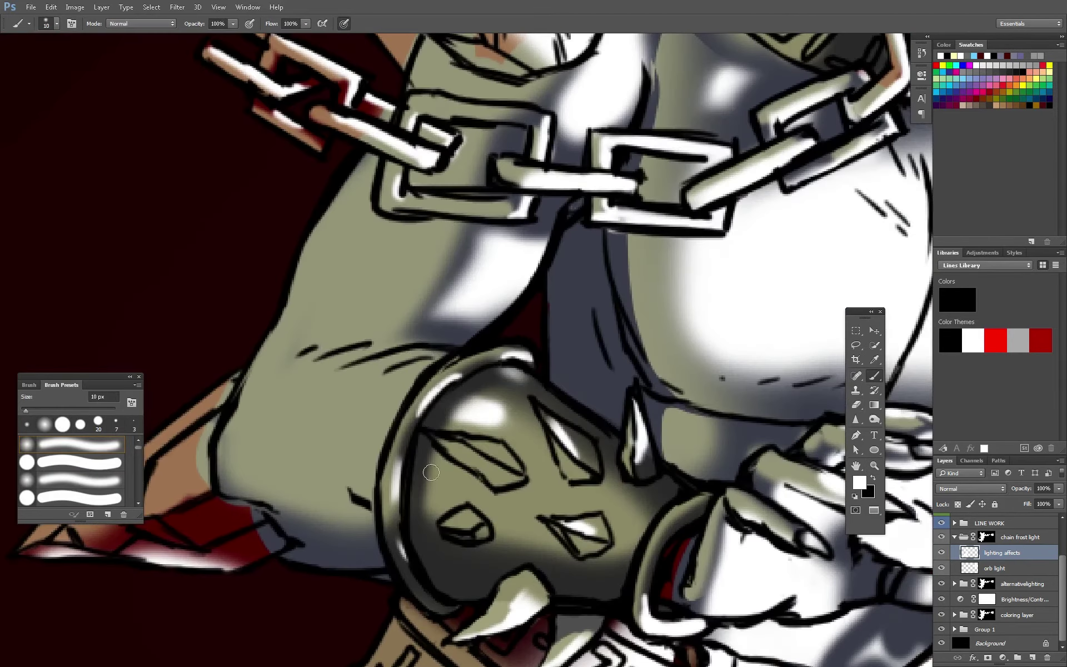
key("ctrl+minus")
key("ctrl+plus")
key("b")
key("ctrl+minus")
key("ctrl+minus")
key("ctrl+plus")
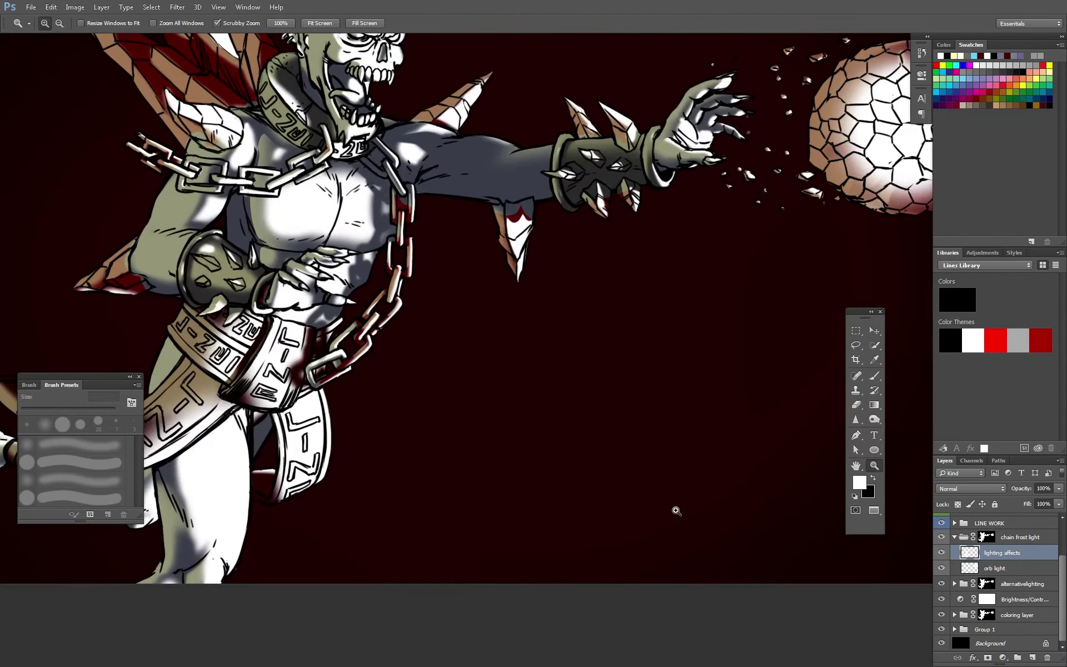
key("ctrl+plus")
key("e")
key("ctrl+minus")
key("b")
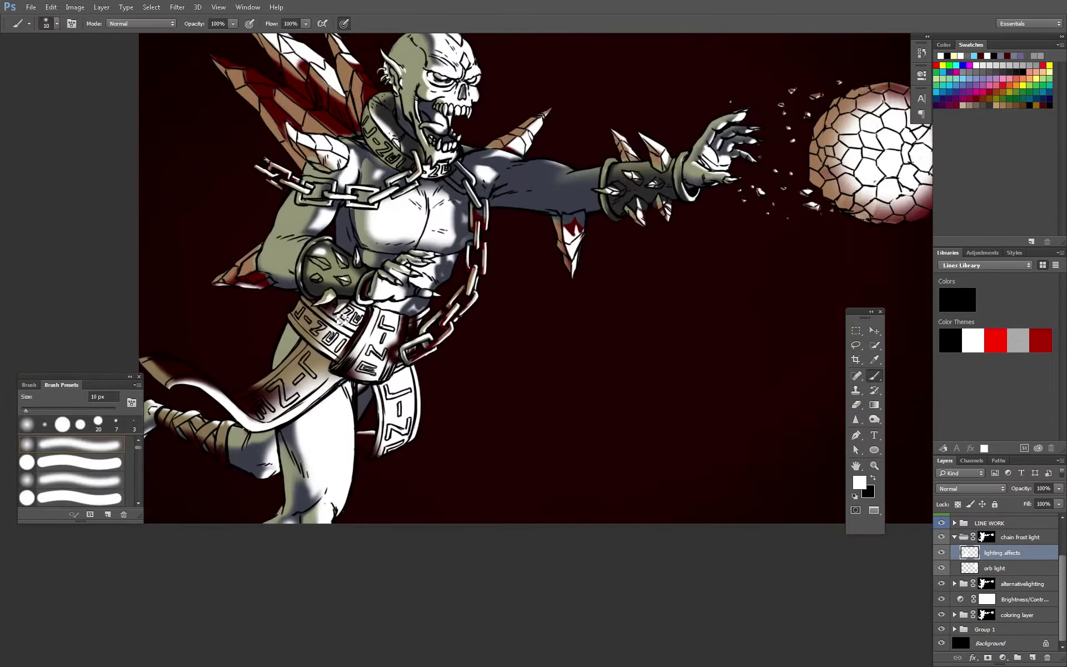
key("ctrl+plus")
key("h")
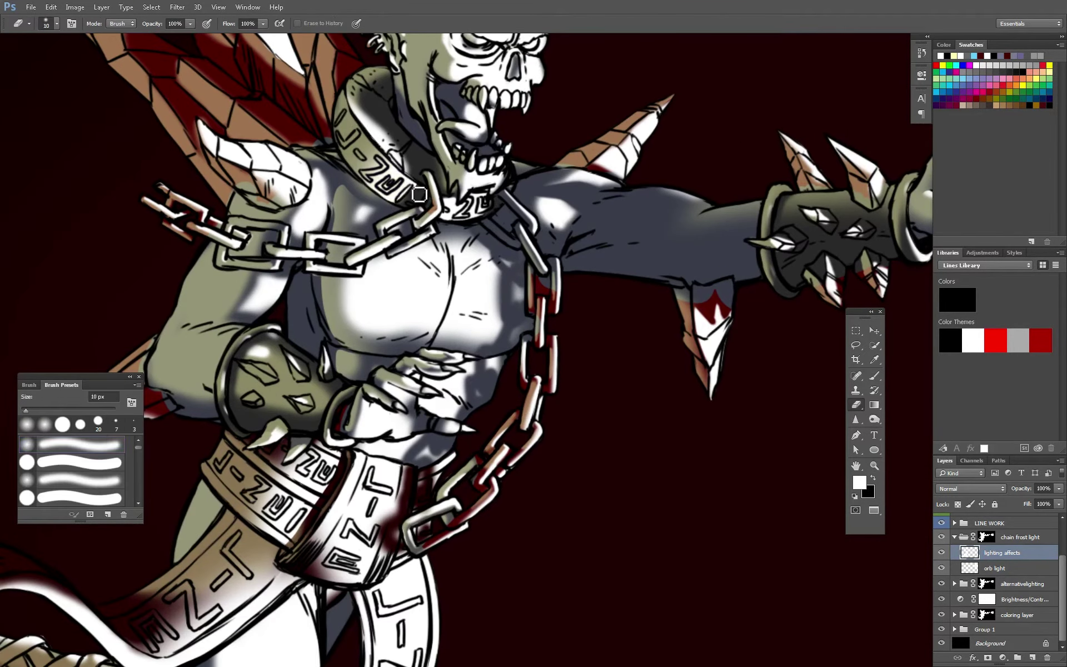
key("ctrl+minus")
key("ctrl+minus")
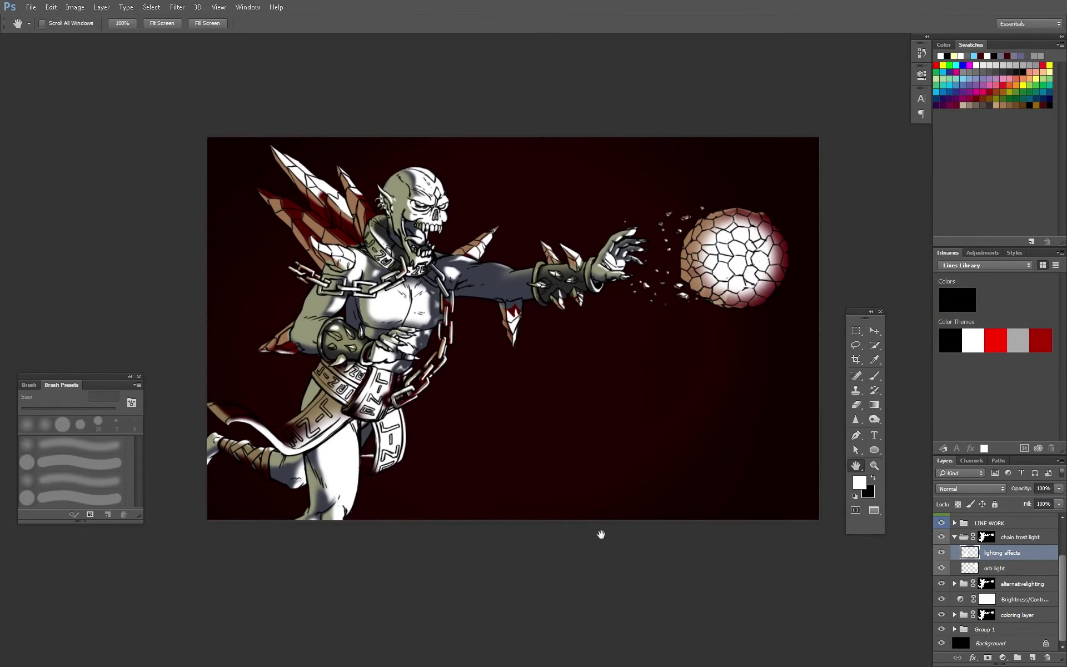
key("b")
key("ctrl+plus")
key("ctrl+plus")
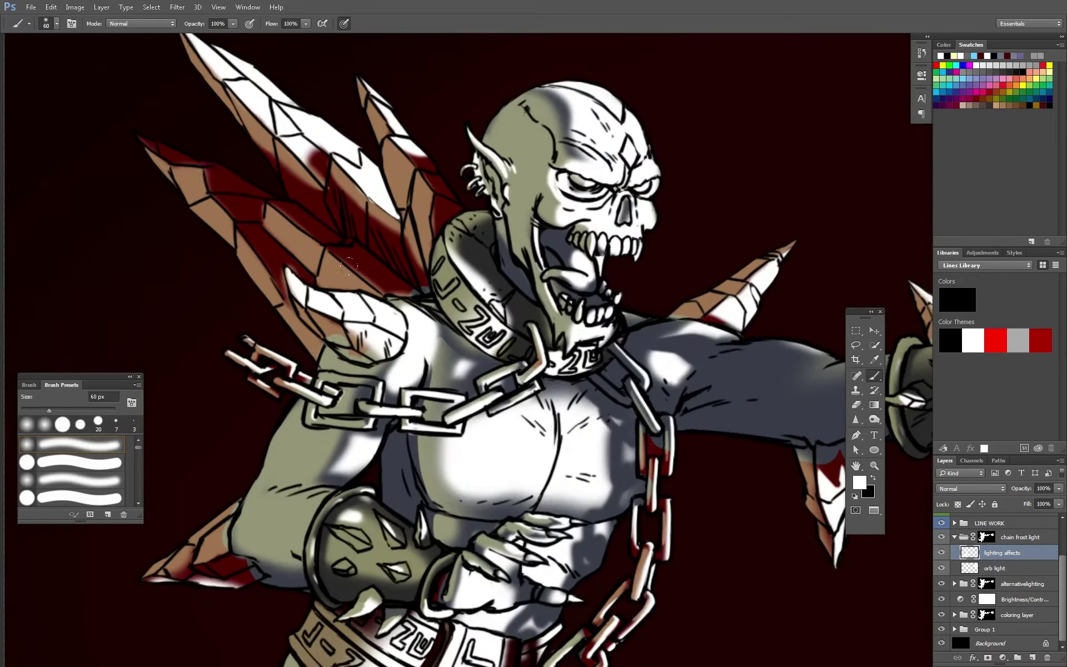
Zoom out to the whole image and toggle the alternativelighting layer to compare
key("l")
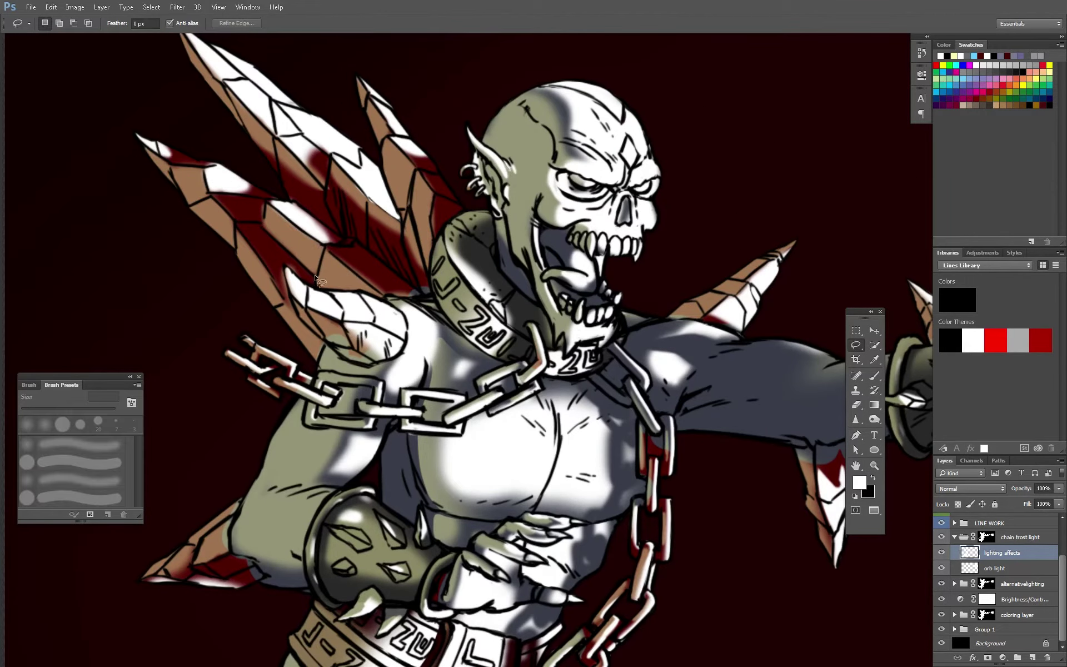
key("b")
key("l")
key("b")
key("h")
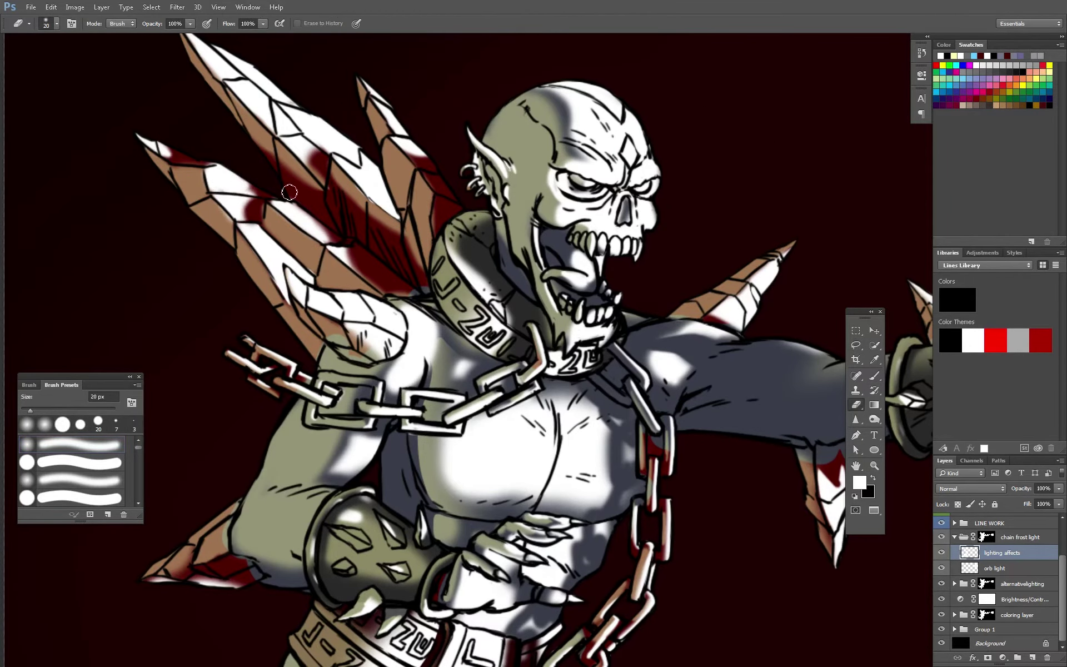
key("ctrl+minus")
key("ctrl+minus")
scroll(994, 578, "up", 1)
left_click(940, 595)
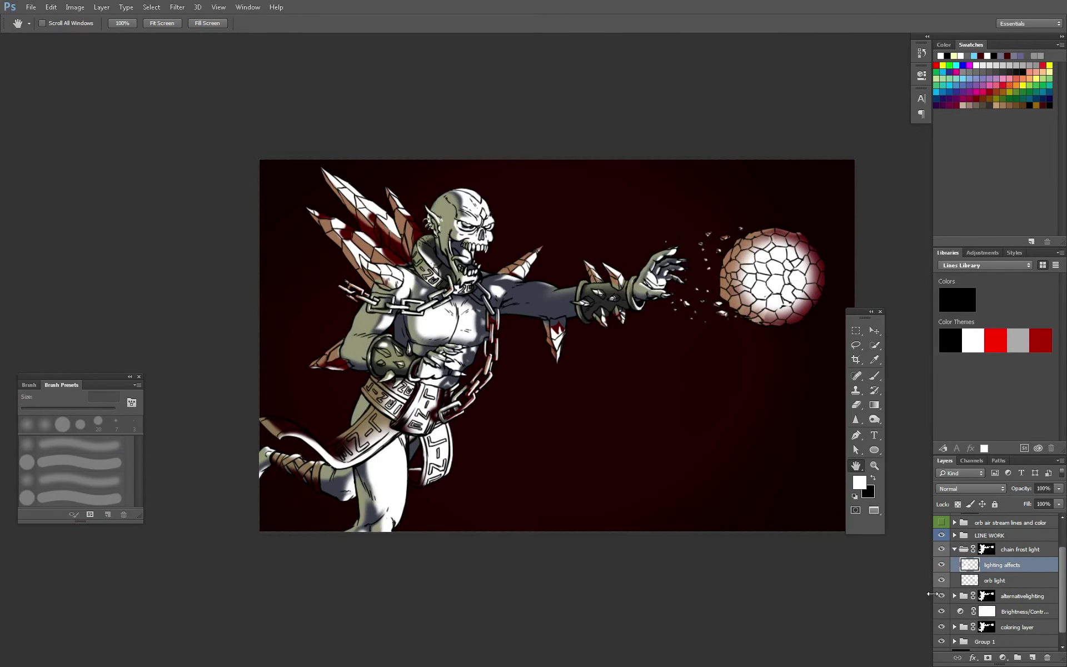
Paint darker red shading on the upper wing spike, recentre the view, and select Layer 12
key("b")
scroll(423, 220, "up", 3)
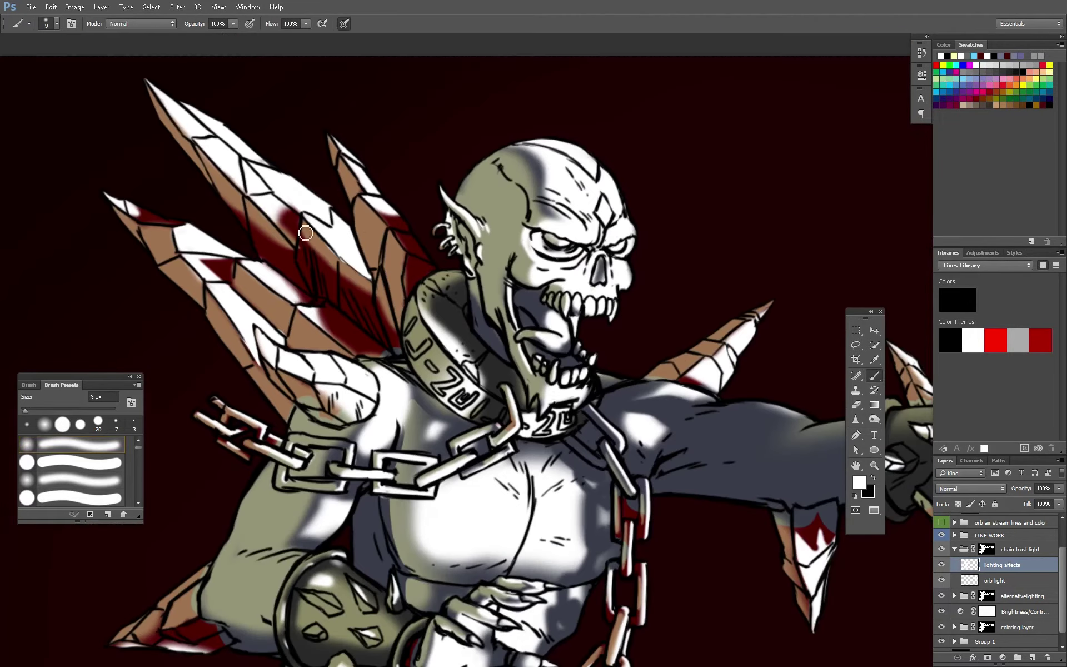
left_click_drag(272, 211, 298, 209)
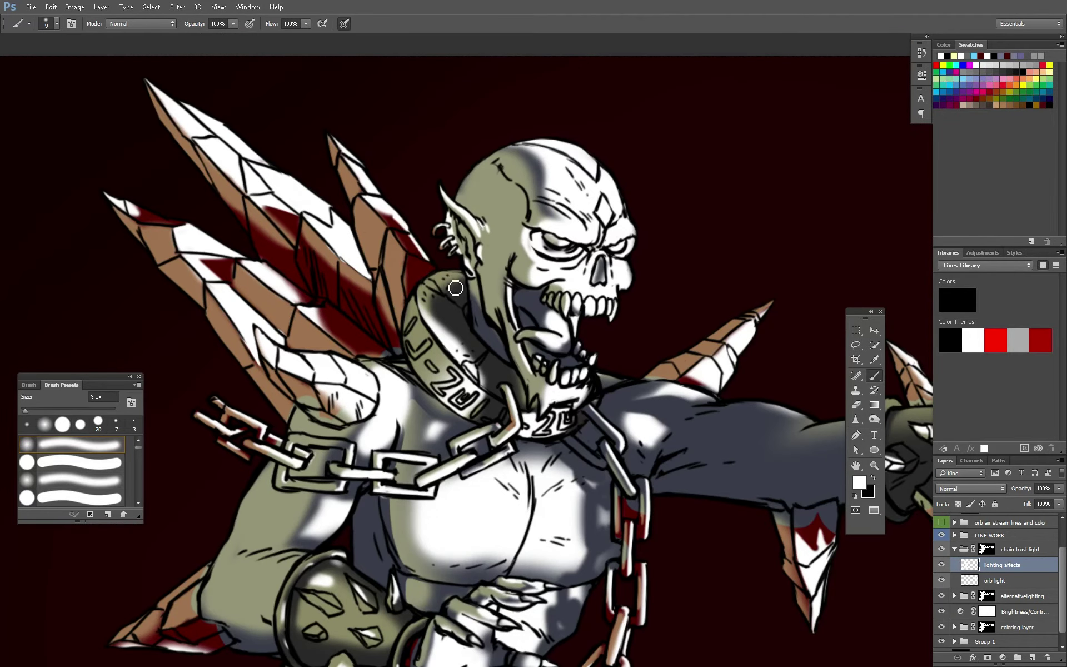
key("h")
scroll(422, 267, "down", 2)
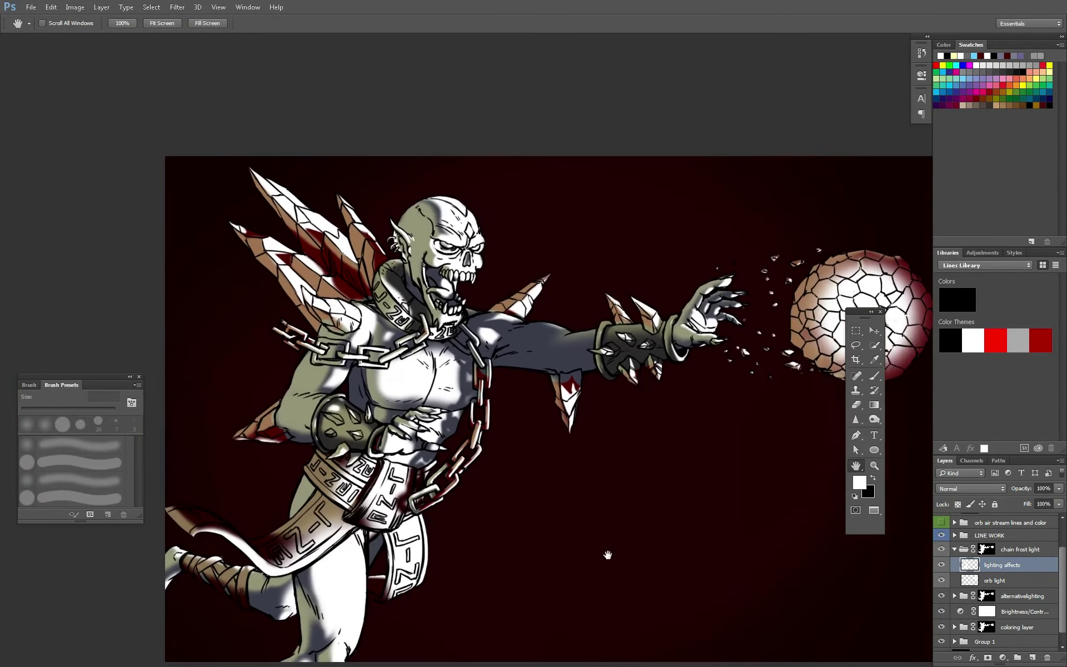
left_click_drag(607, 555, 578, 544)
key("e")
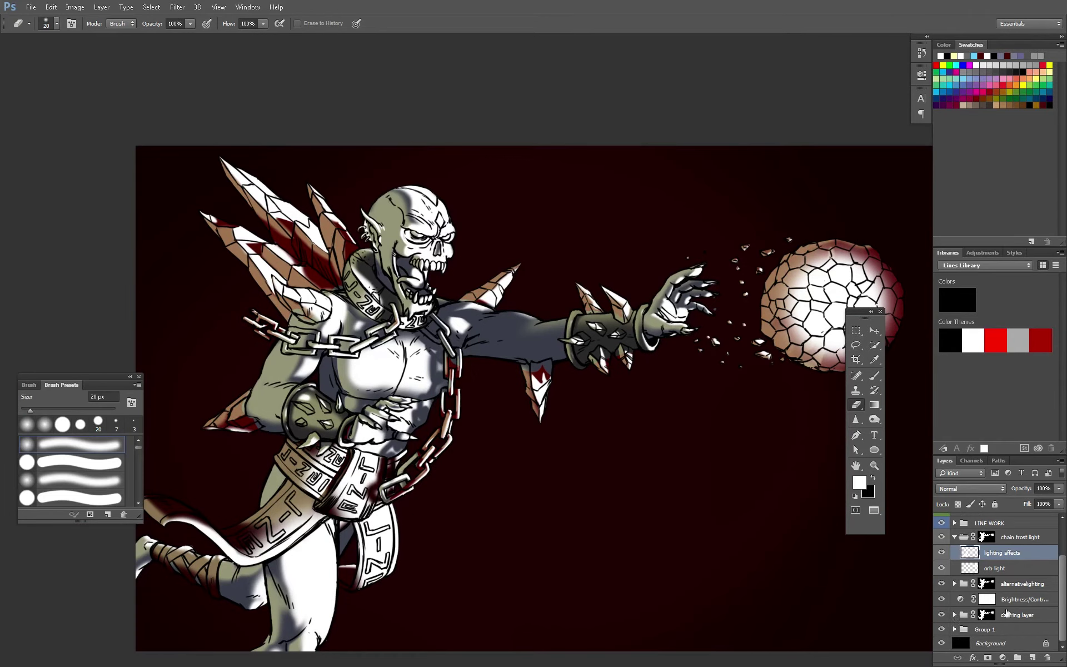
key("z")
left_click(644, 522, "alt")
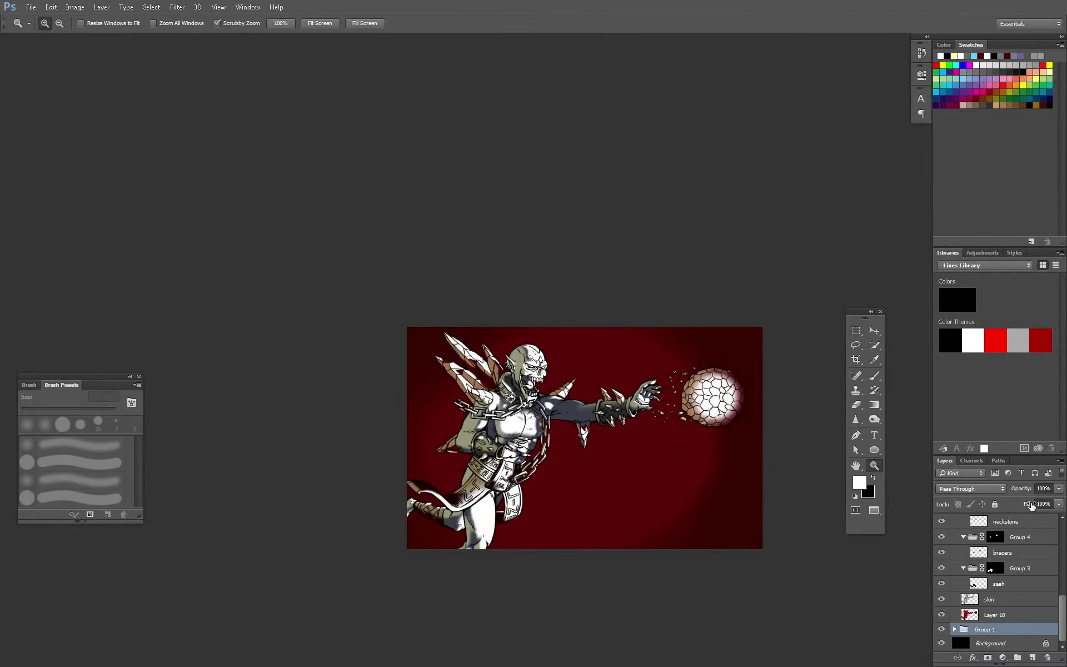
Mask the 'lighting affects' layer and fade it with black-to-white gradients
key("ctrl+0")
key("f")
key("f")
key("f")
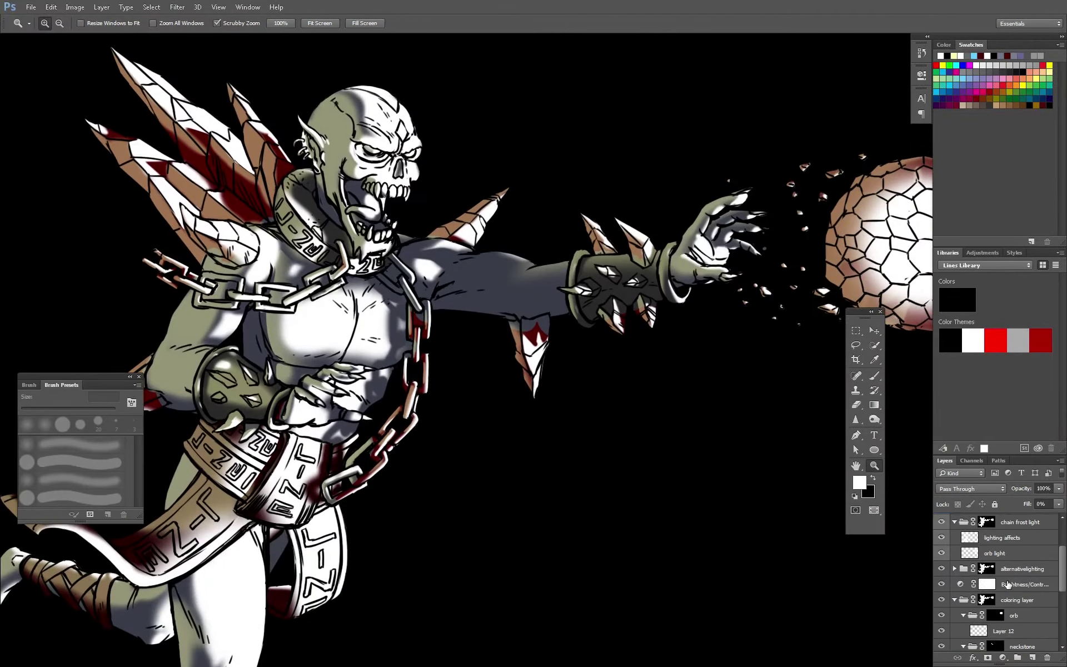
left_click(1000, 563)
key("ctrl+0")
left_click(987, 657)
key("g")
key("x")
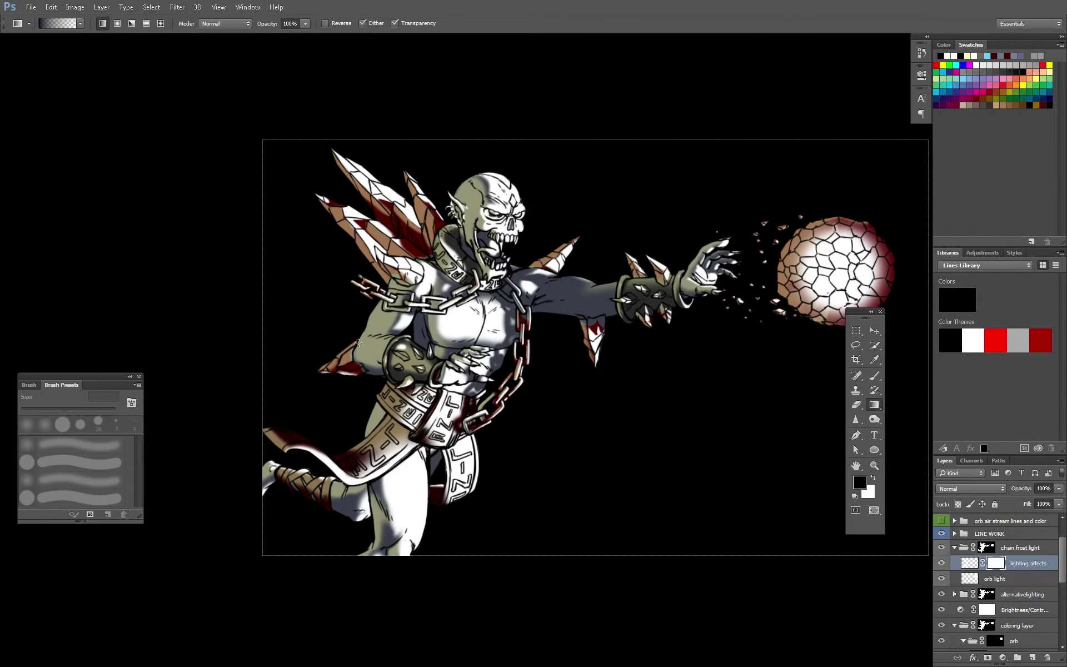
left_click_drag(264, 318, 799, 324)
left_click_drag(262, 348, 760, 347)
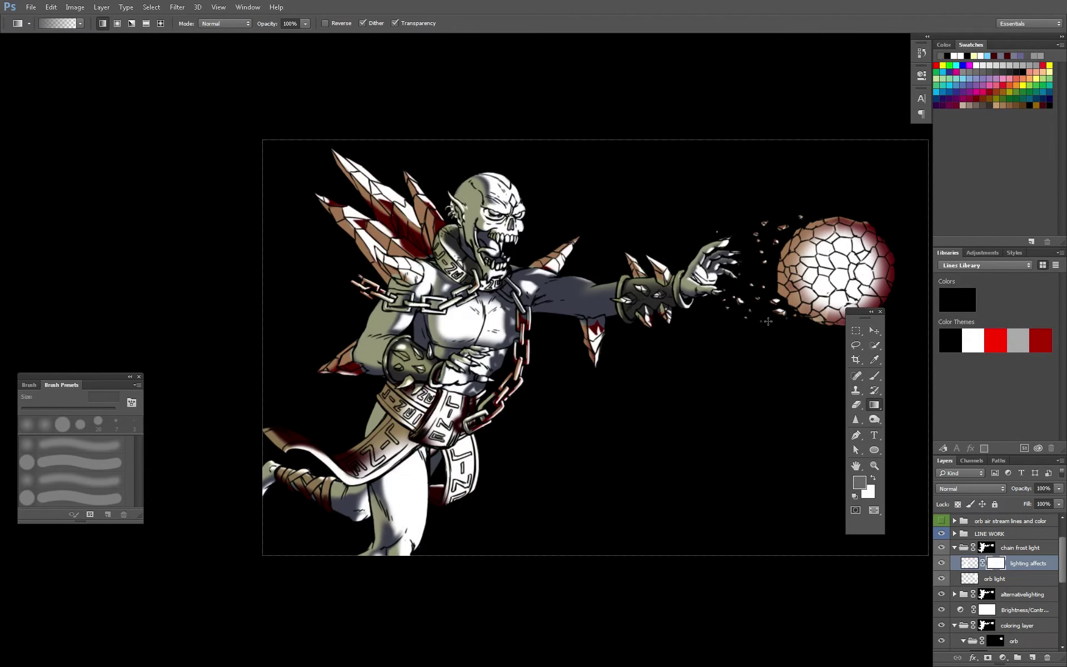
Reduce the 'orb light' layer Fill to 50%
key("h")
left_click_drag(698, 376, 691, 373)
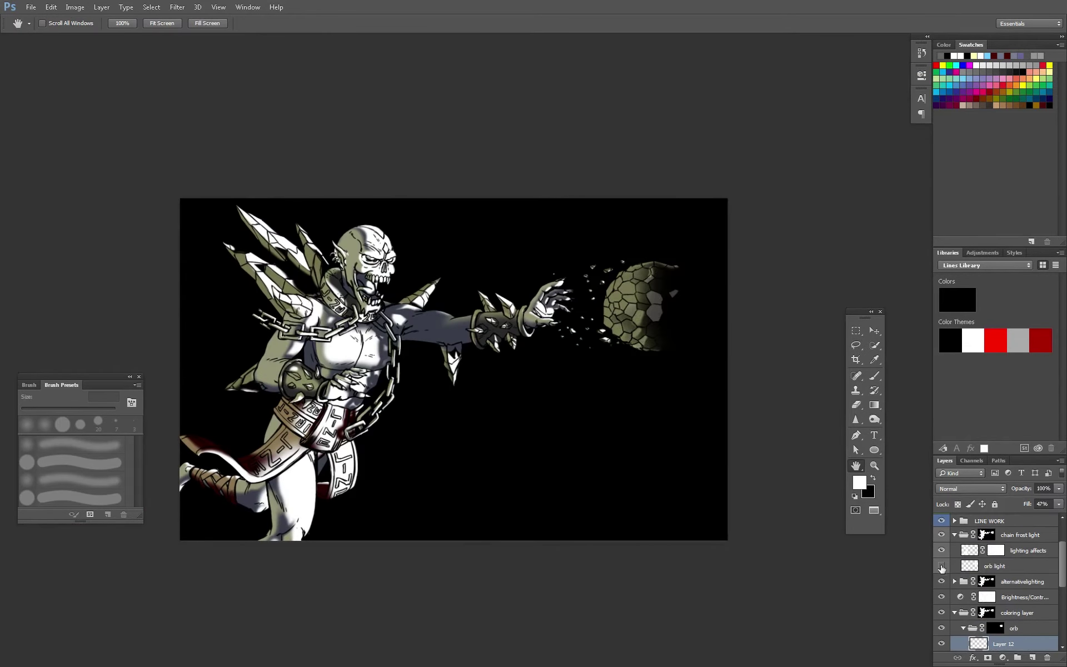
key("Return")
key("b")
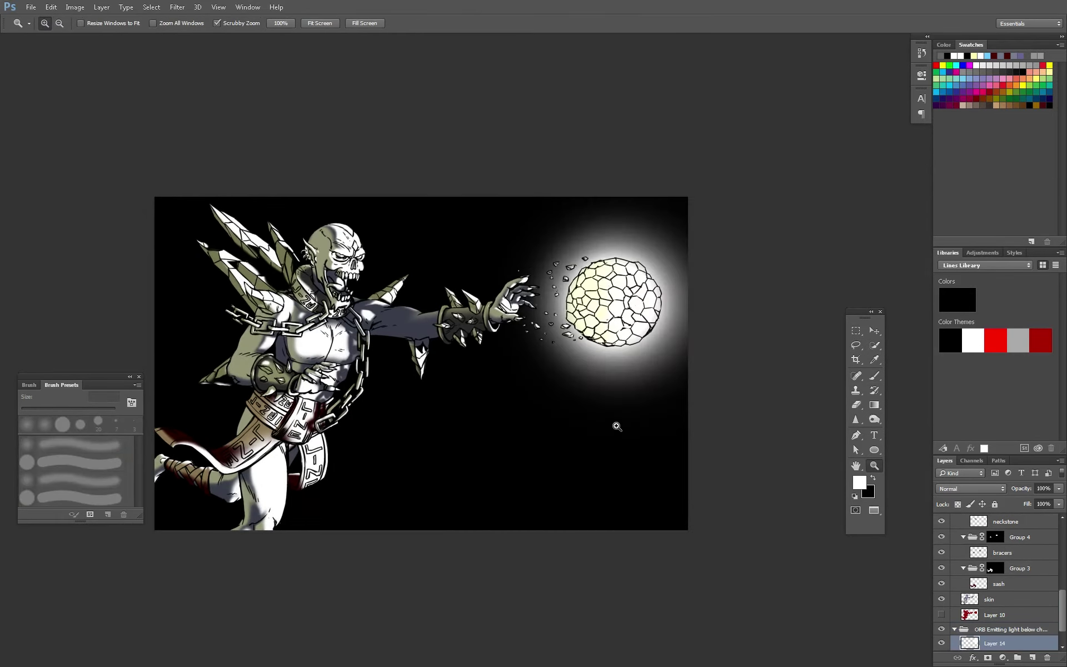
Paint a large white glow around the orb and set its Fill to 50
key("b")
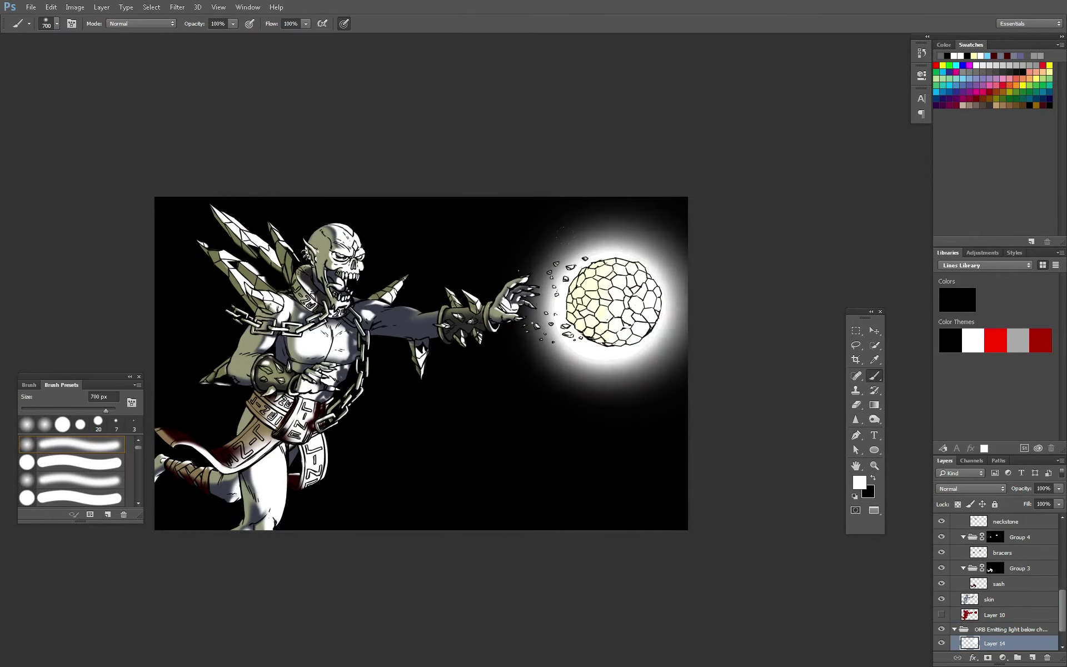
left_click_drag(1027, 504, 1038, 511)
type("50")
key("Return")
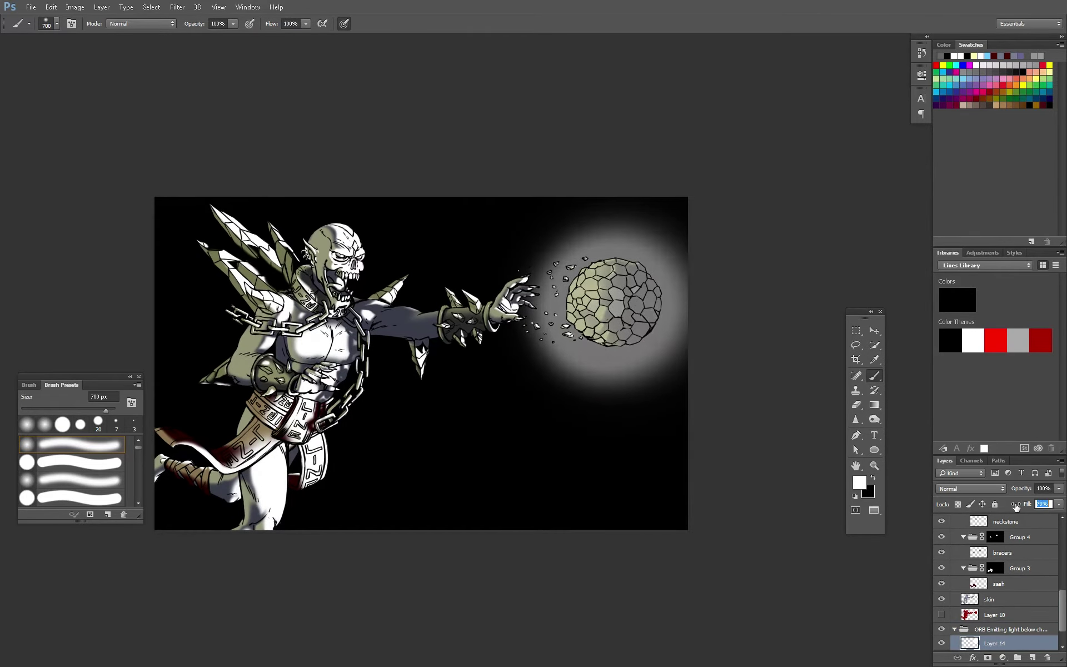
Select the 'orb light' layer, compare it toggled, and set its Fill to 100
scroll(995, 583, "up", 5)
left_click(939, 572)
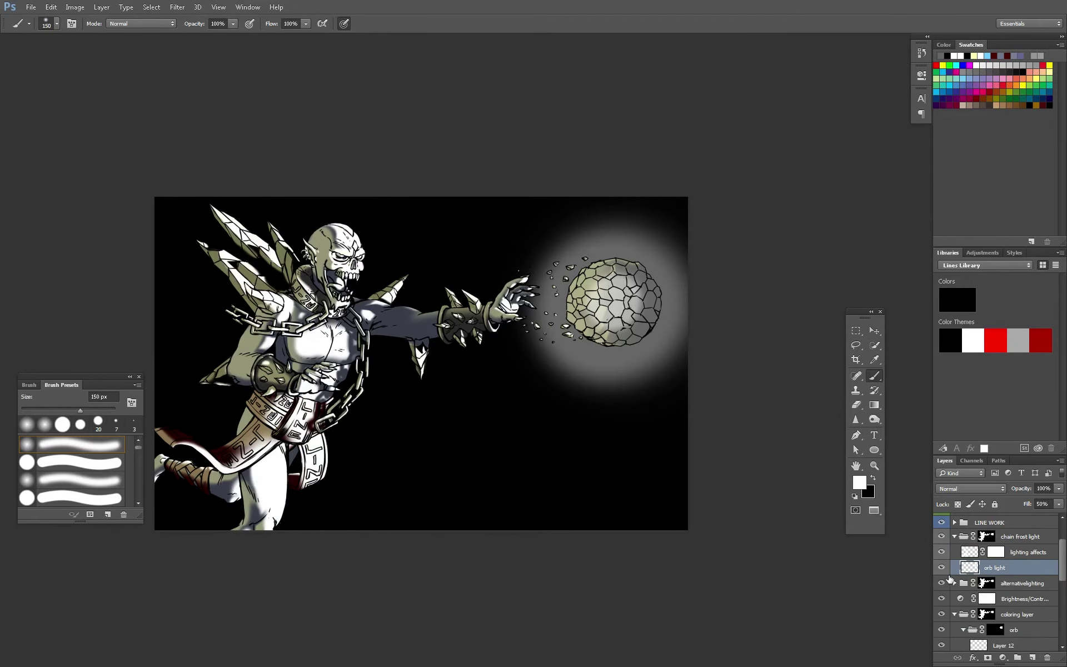
left_click(941, 572)
scroll(995, 589, "down", 1)
scroll(943, 608, "up", 2)
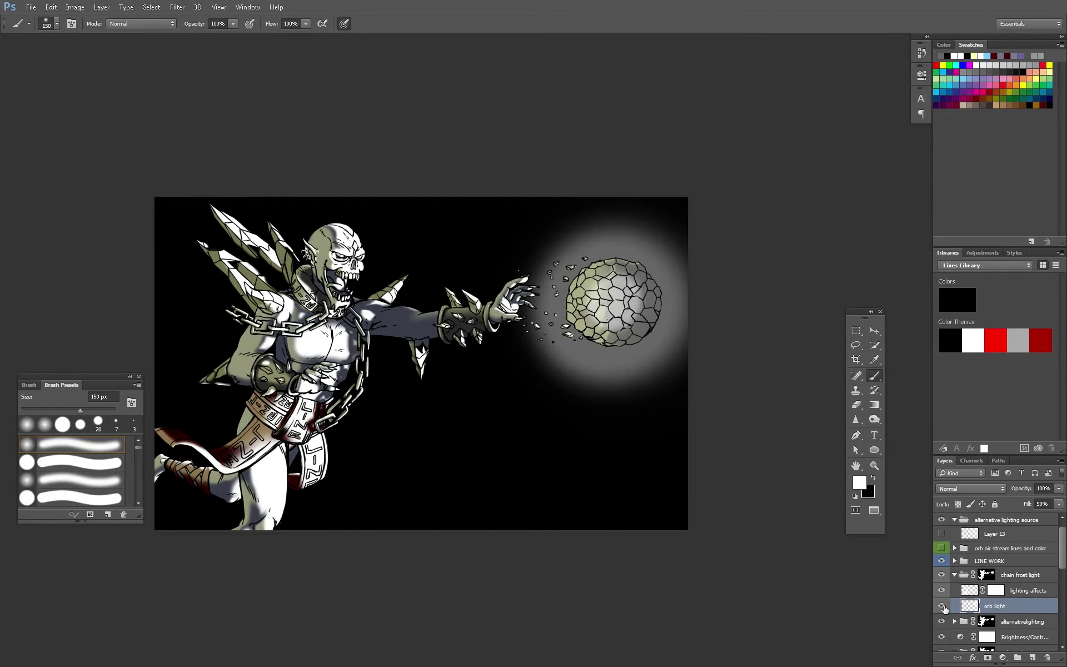
type("100")
key("Return")
Zoom in and erase part of the orb's glow
key("ctrl+plus")
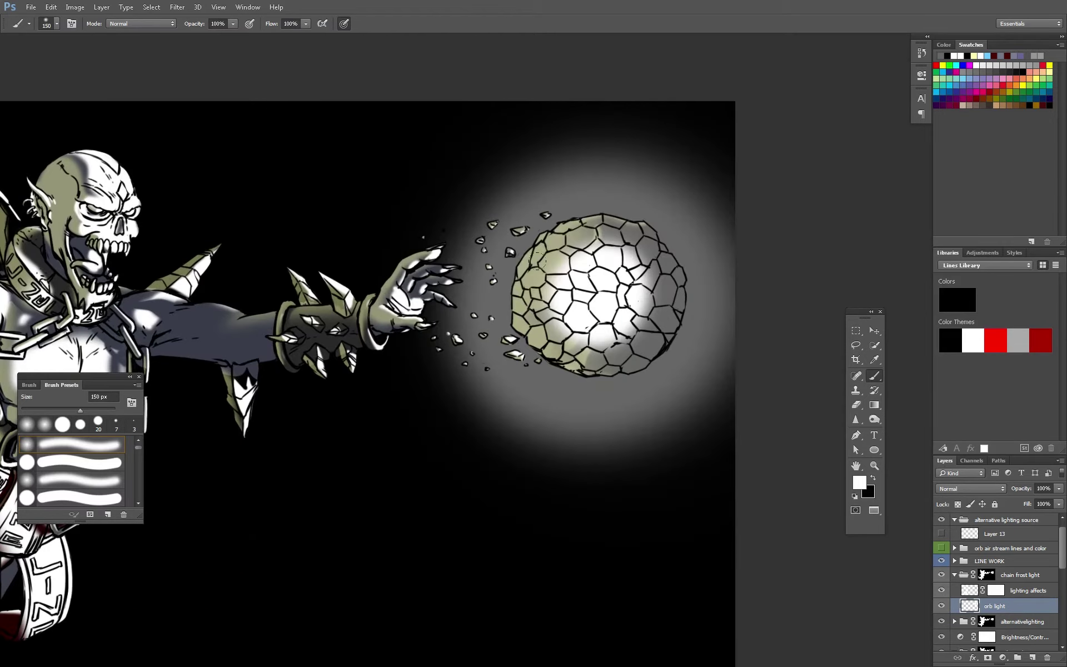
key("ctrl+minus")
key("ctrl+minus")
key("e")
left_click_drag(561, 344, 619, 348)
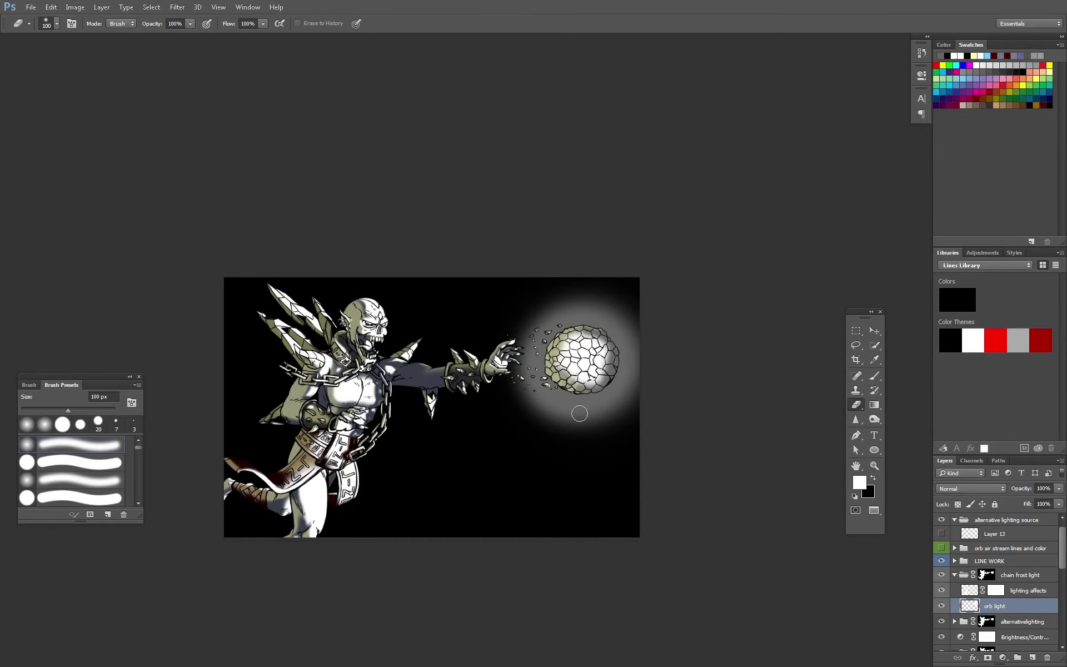
scroll(995, 584, "down", 5)
On Layer 14, paint a faint white glow between hand and orb, then erase excess
left_click(941, 615)
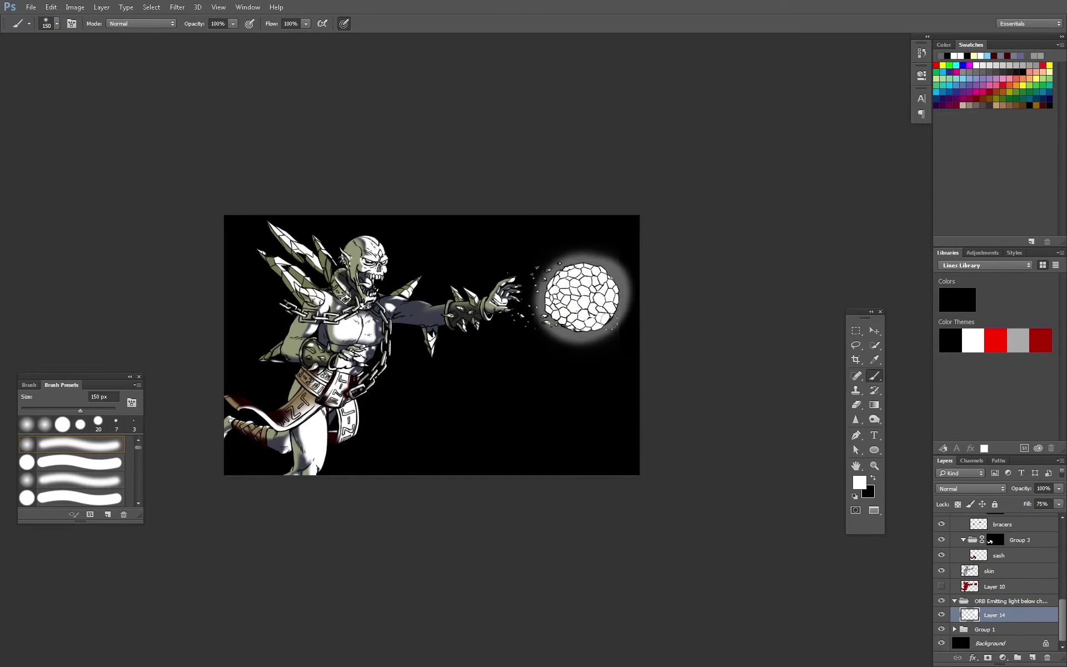
scroll(563, 312, "up", 3)
mouse_move(508, 288)
left_mouse_down()
mouse_move(431, 300)
mouse_move(496, 325)
mouse_move(468, 304)
left_mouse_up()
key("e")
key("bracketright")
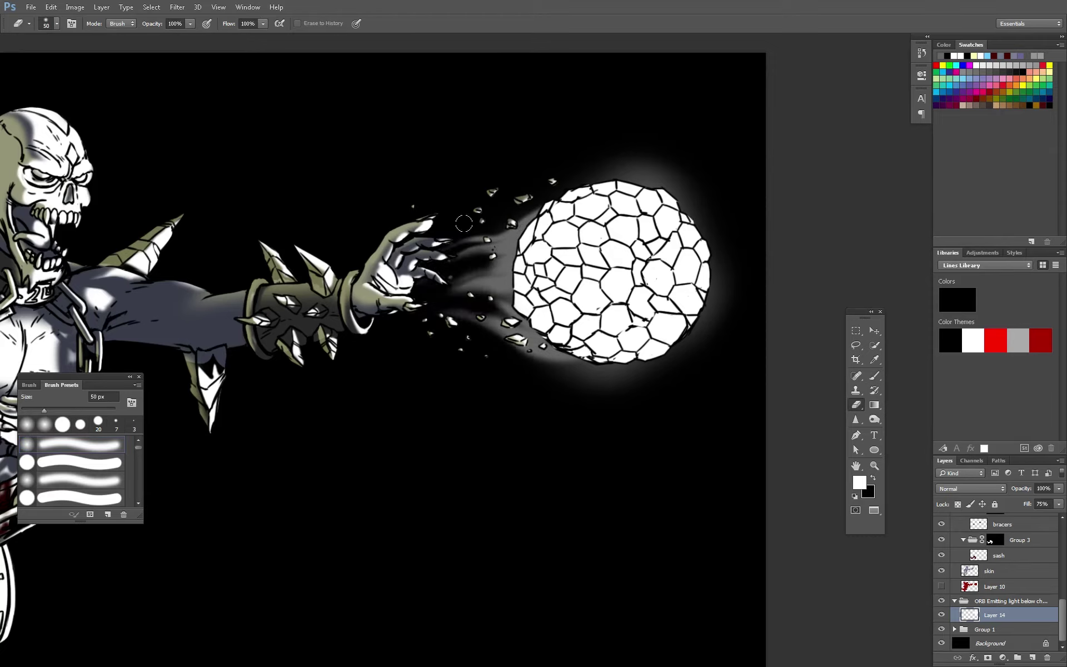
key("ctrl+minus")
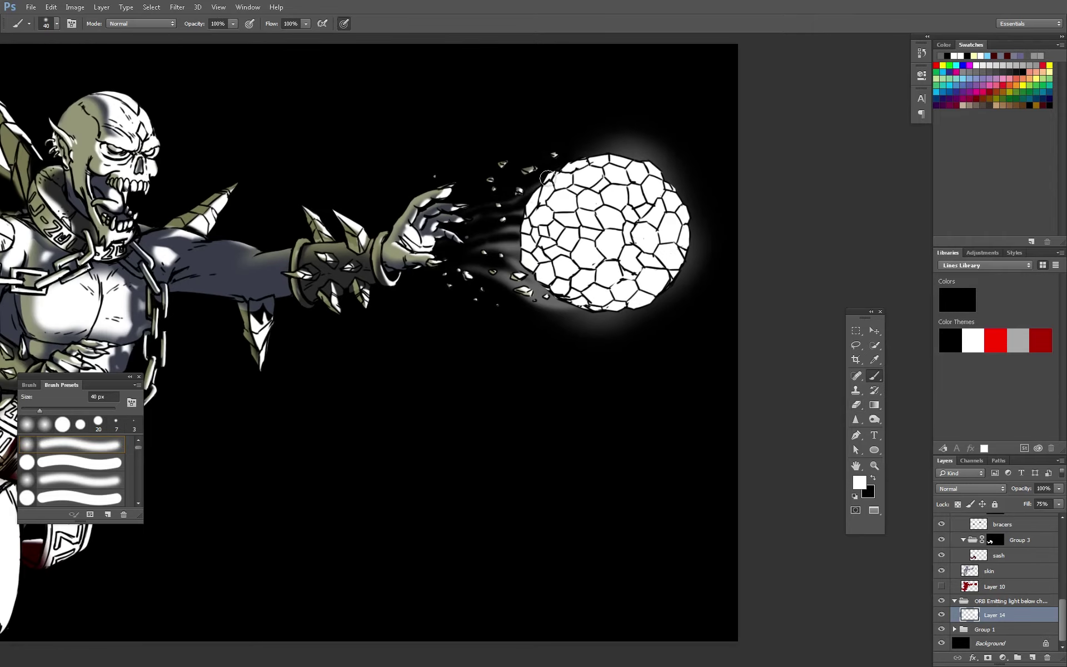
scroll(994, 578, "up", 5)
Inspect the Orb Air Streams layer and its effects, then hide it and Group 2
left_click(941, 561)
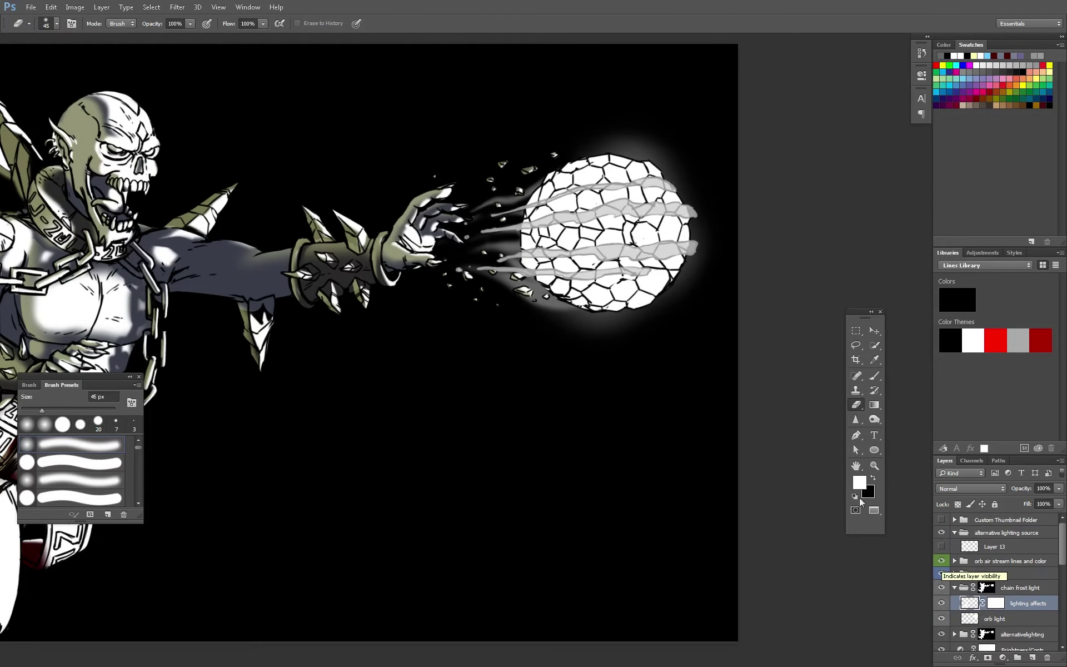
key("ctrl+plus")
left_click(941, 561)
double_click(1022, 574)
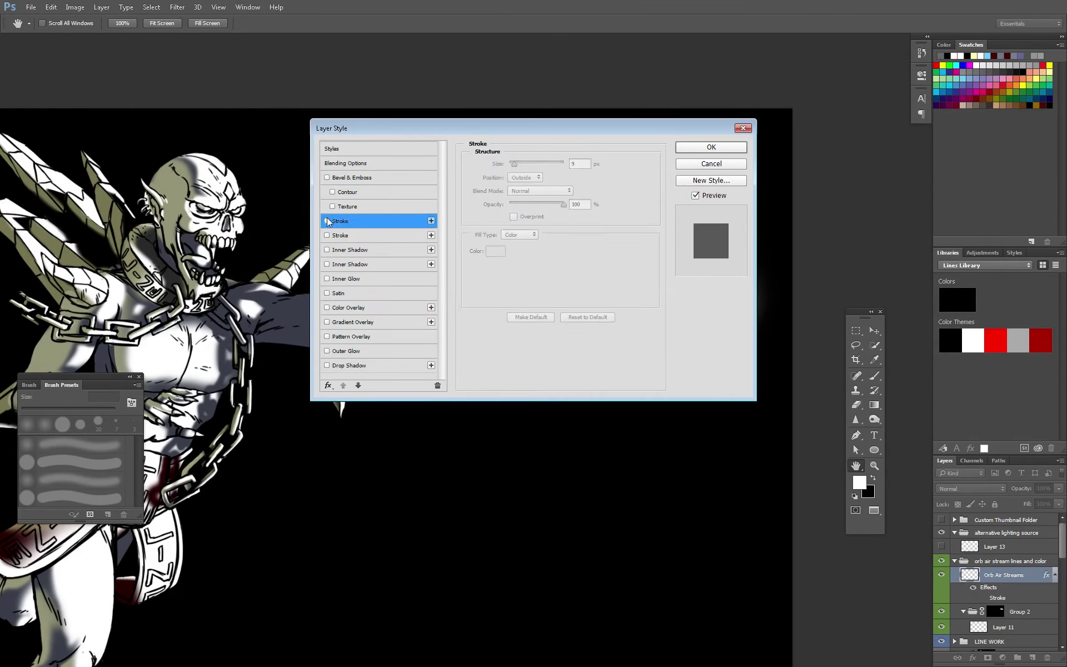
key("Escape")
key("z")
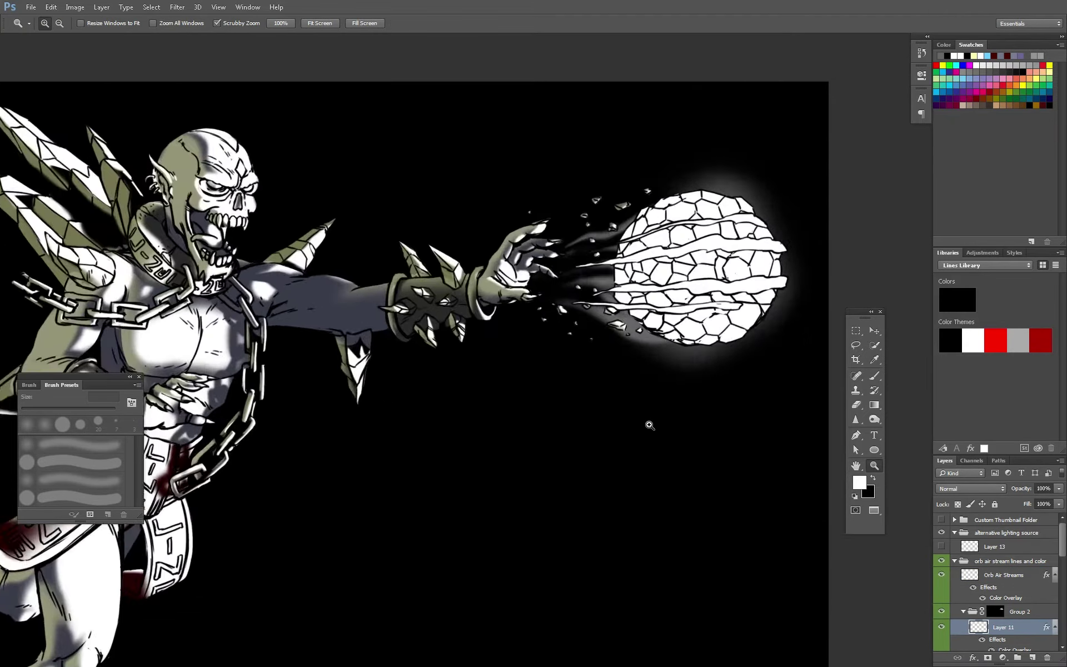
left_click(614, 428, "alt")
left_click(941, 574)
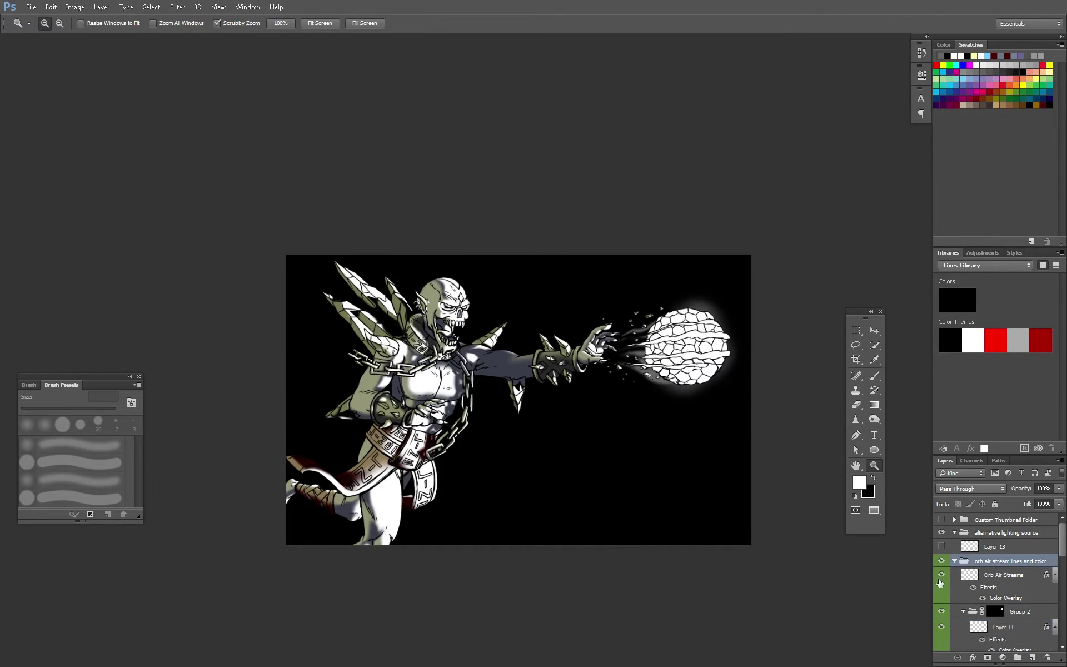
left_click(1032, 657)
On a new layer, paint curving white air streaks from the orb toward the hand
left_click(722, 342)
key("b")
left_click_drag(667, 259, 479, 328)
left_click_drag(566, 314, 503, 337)
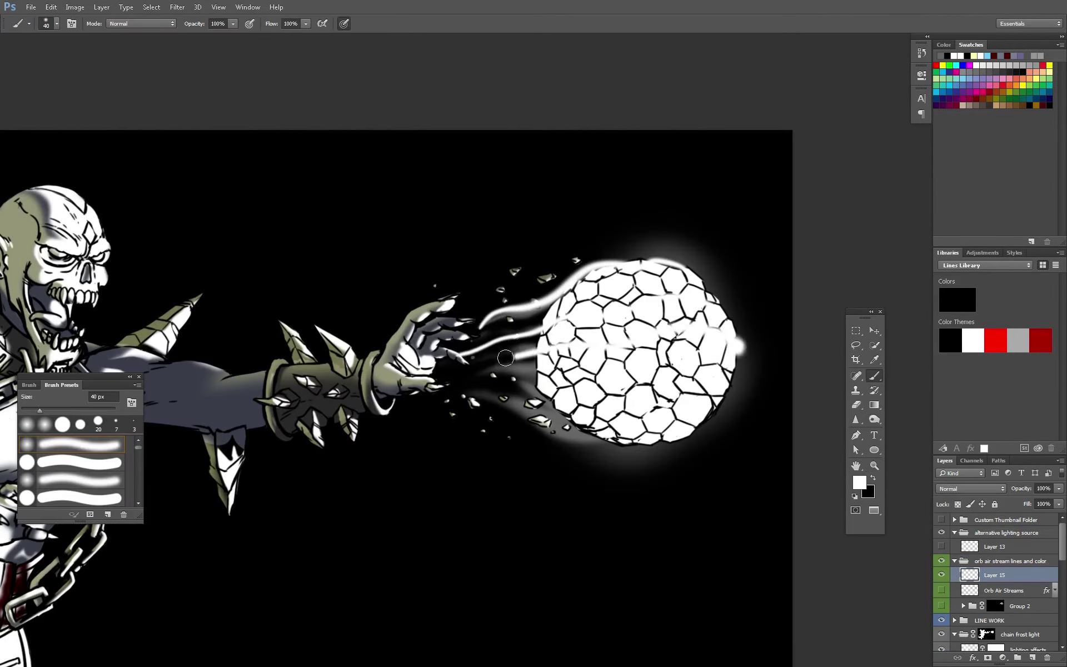
key("ctrl+z")
left_click_drag(703, 343, 441, 368)
left_click_drag(728, 317, 453, 347)
left_click_drag(720, 266, 469, 325)
Lasso around the streaks, erase excess, and zoom out to fit the whole demon
key("e")
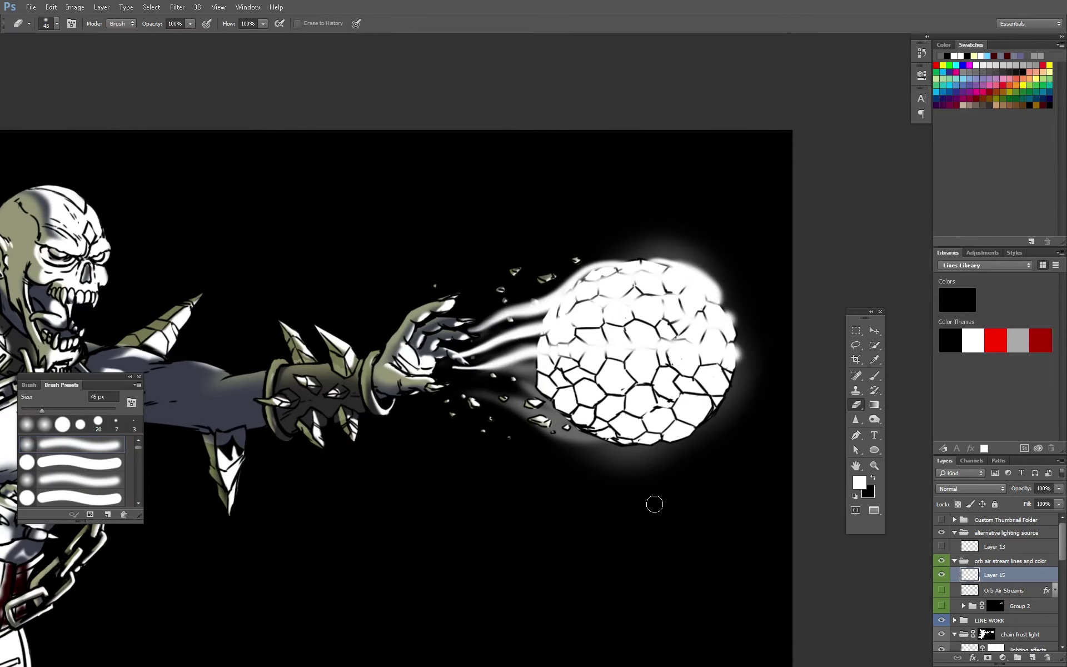
key("l")
left_click_drag(458, 364, 542, 364)
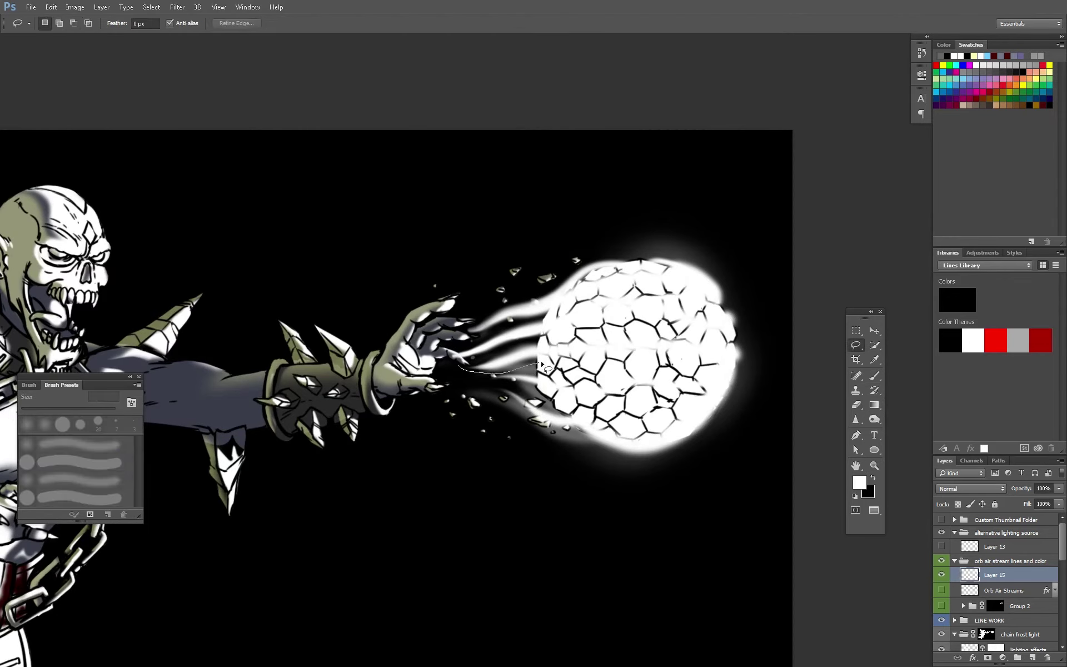
key("b")
key("ctrl+minus")
key("e")
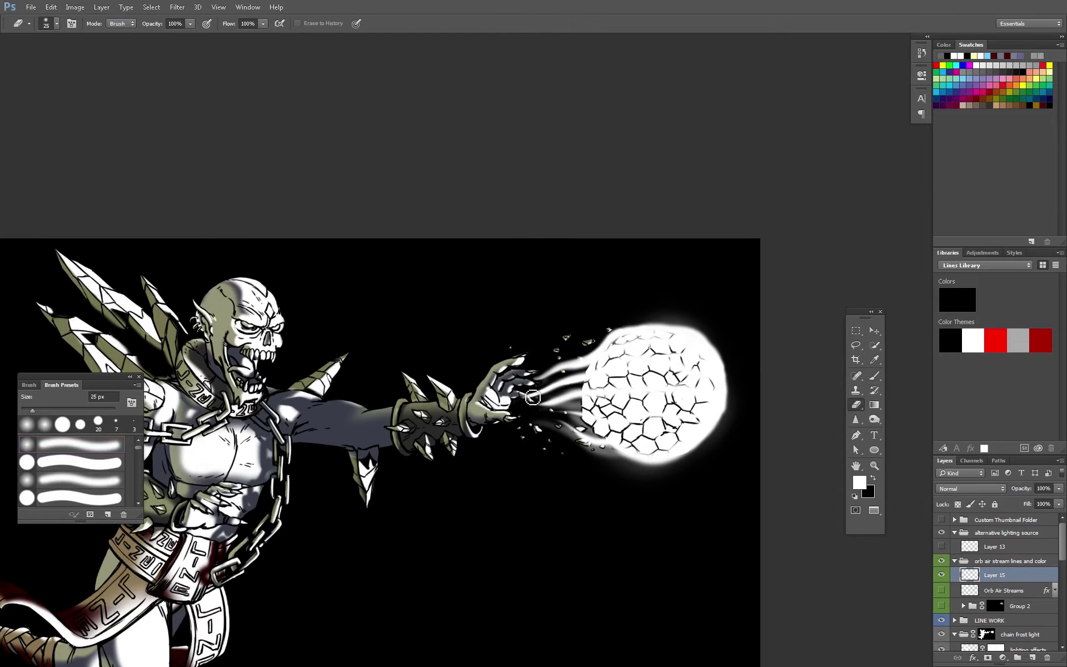
key("ctrl+plus")
key("ctrl+minus")
key("l")
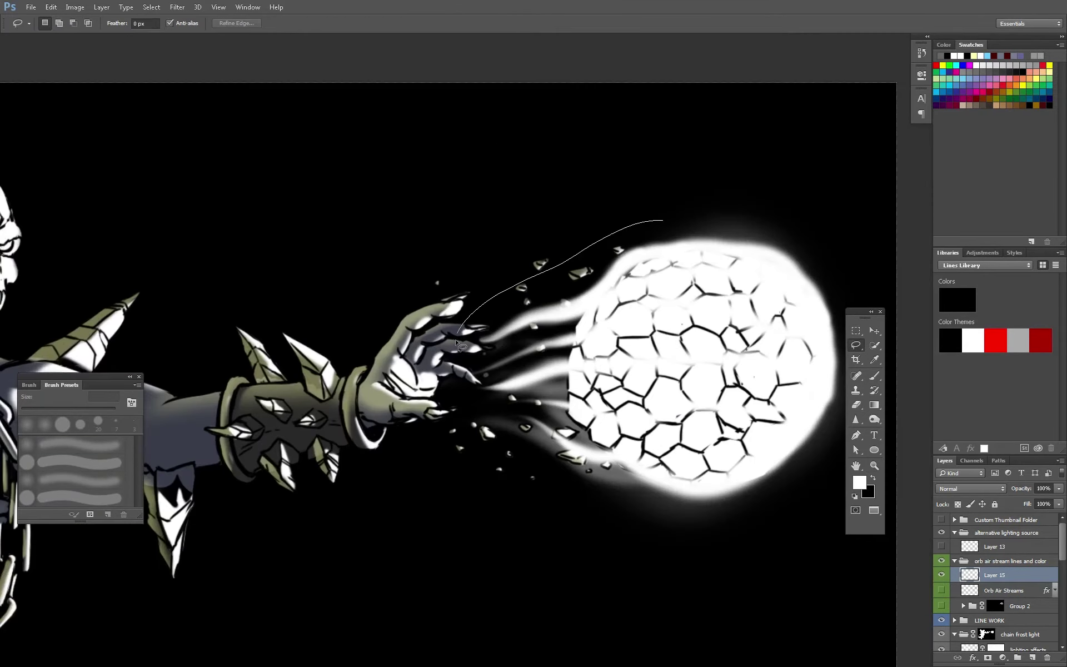
left_click_drag(675, 222, 717, 234)
key("z")
key("ctrl+minus")
scroll(951, 616, "down", 5)
Paint white glow over the air streams on Layer 14 and erase it into distinct streaks
left_click(951, 616)
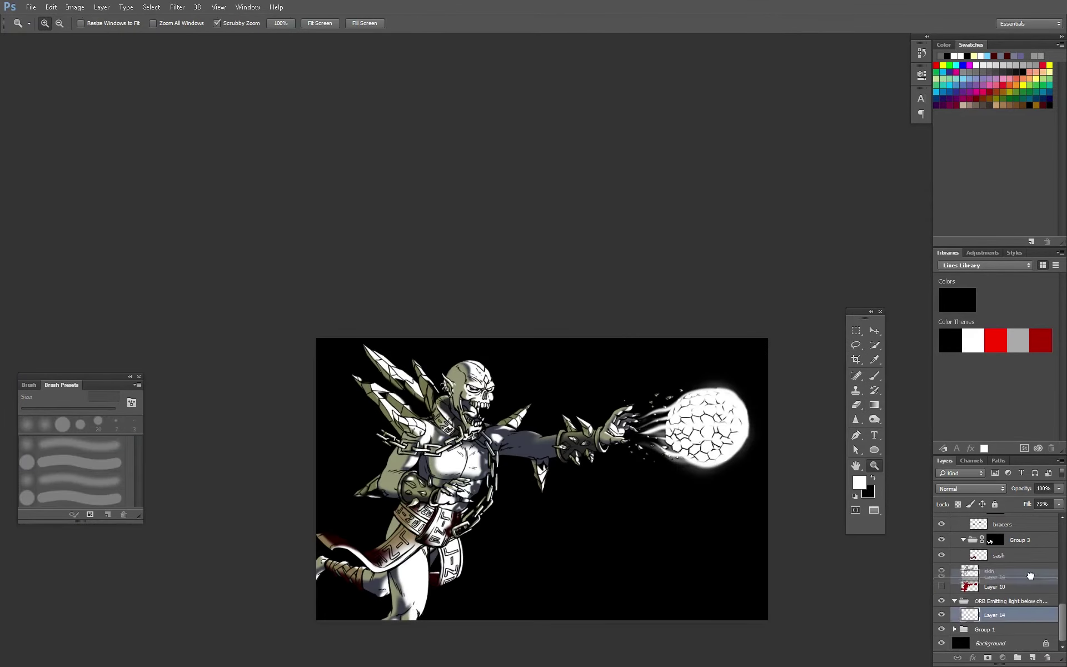
scroll(952, 616, "up", 5)
key("b")
key("ctrl+plus")
left_click_drag(723, 417, 578, 350)
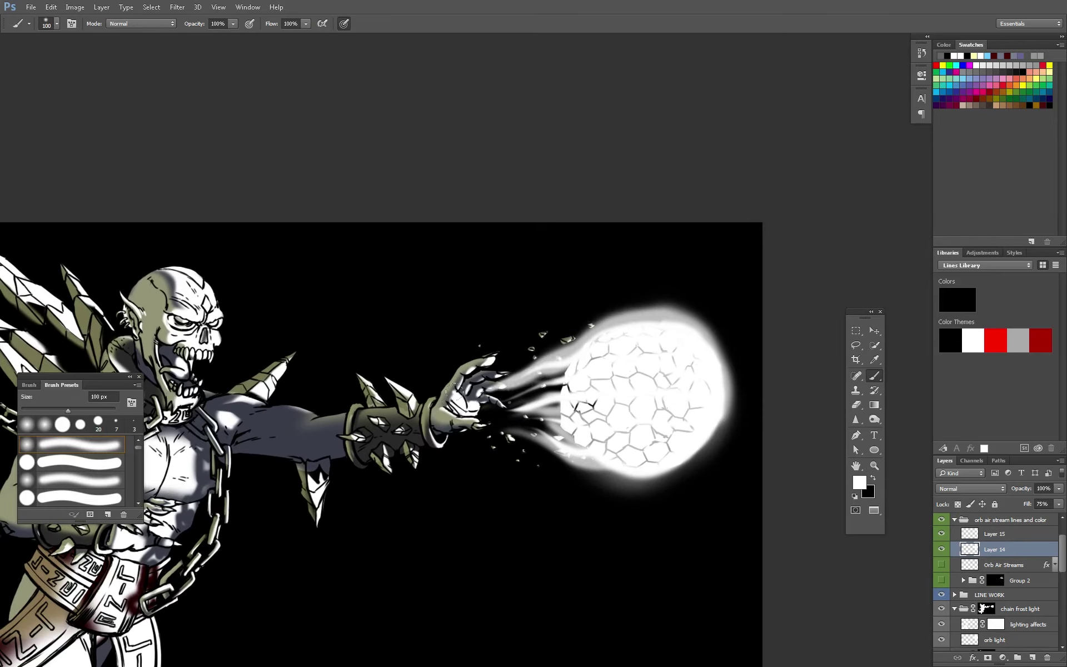
left_click_drag(452, 392, 501, 416)
key("e")
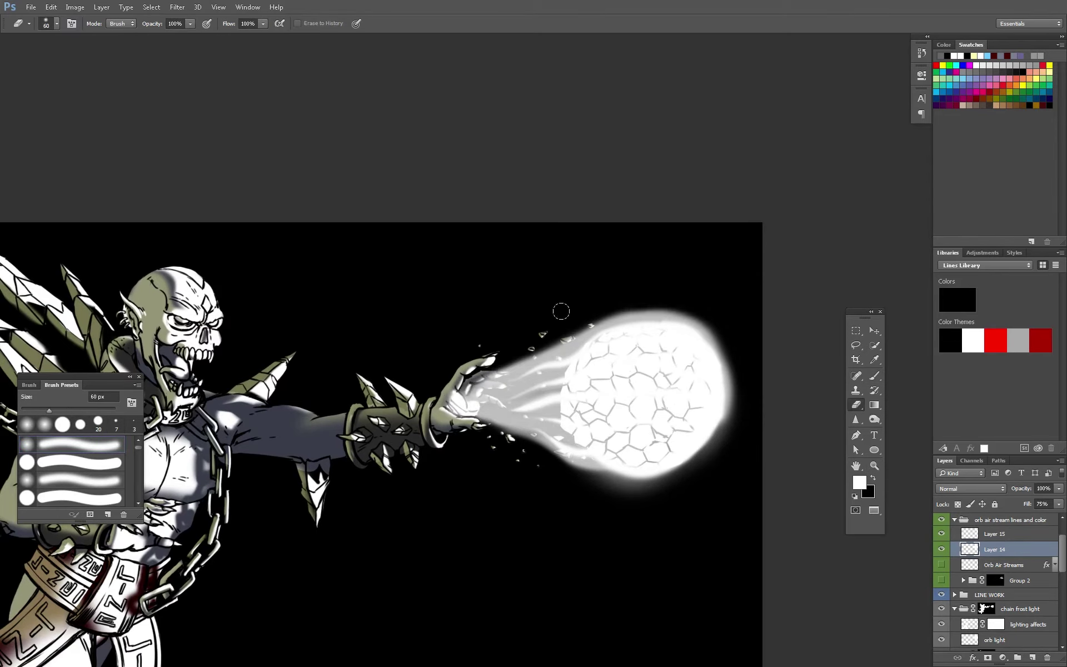
left_click_drag(559, 310, 519, 457)
key("b")
left_click_drag(516, 383, 560, 345)
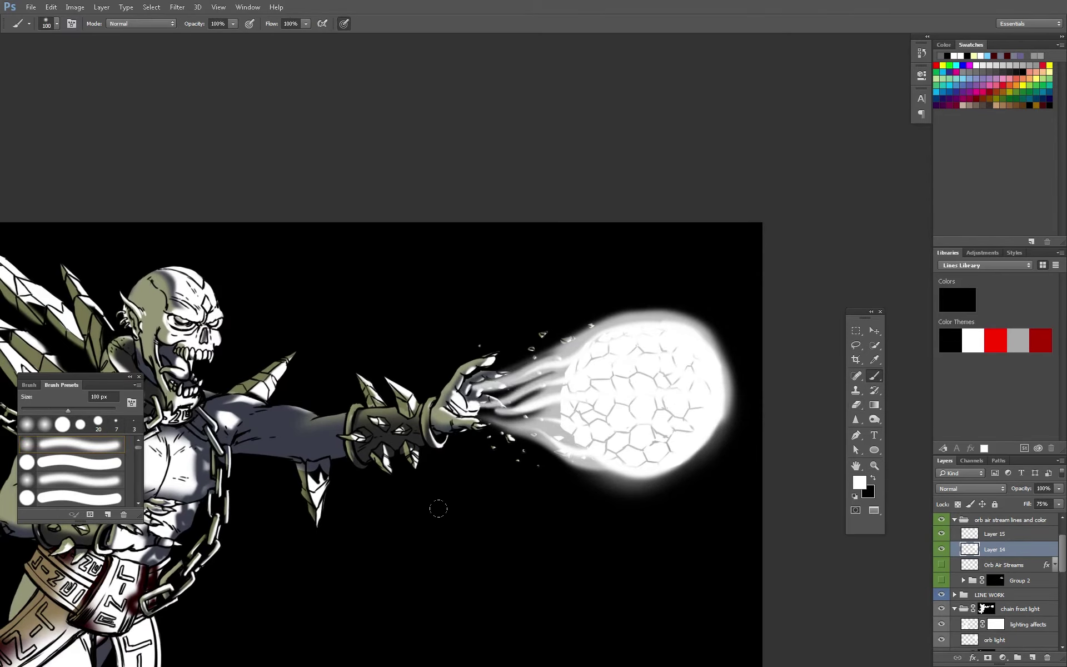
key("z")
key("ctrl+minus")
Set Layer 15's Fill to 90%
left_click(994, 533)
left_click(1042, 504)
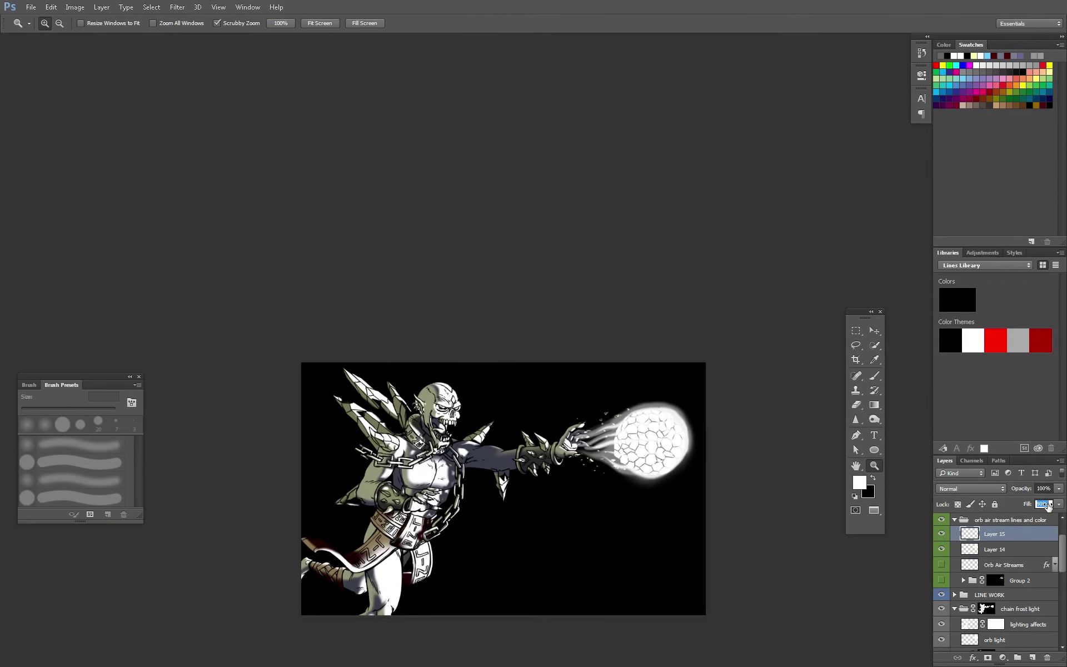
type("90")
key("Return")
key("ctrl+plus")
key("ctrl+plus")
key("ctrl+minus")
Paint glow strokes onto the orb
key("b")
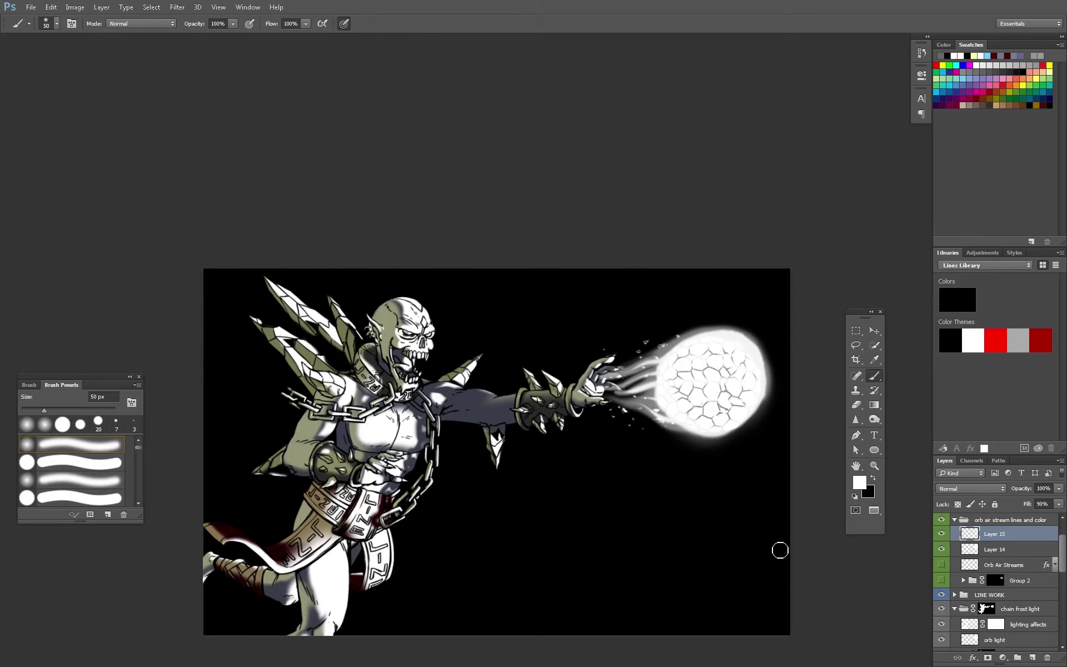
scroll(578, 349, "up", 3)
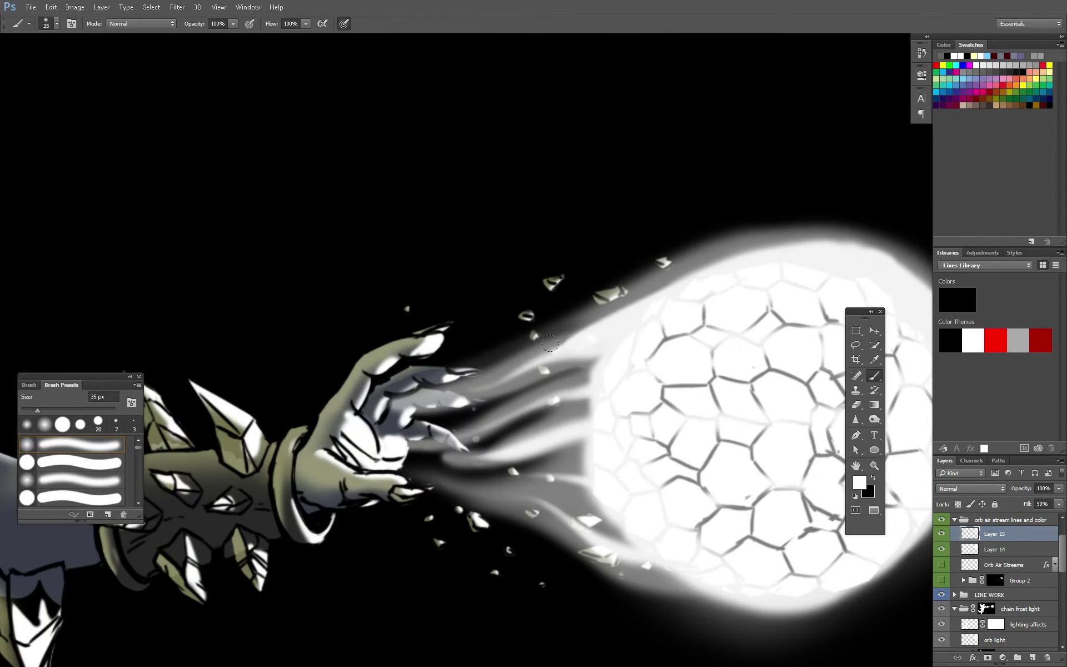
left_click_drag(549, 342, 633, 333)
left_click_drag(555, 389, 687, 431)
scroll(459, 362, "down", 4)
Add a new layer, then brighten the orb on Layer 15 from its lower part upward
key("ctrl+shift+alt+n")
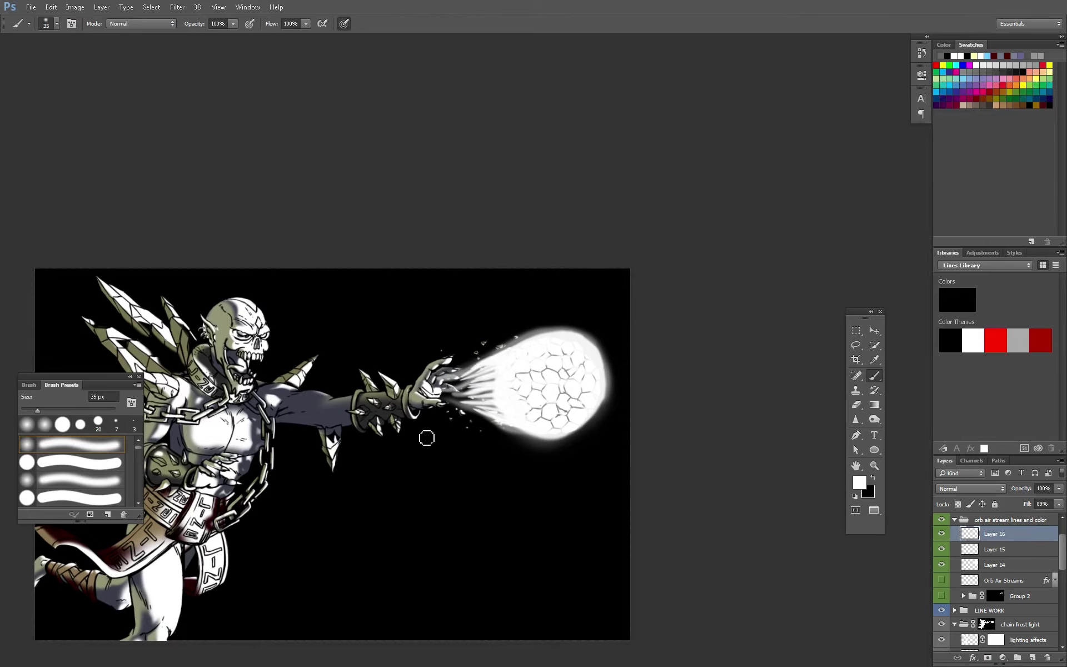
key("e")
key("b")
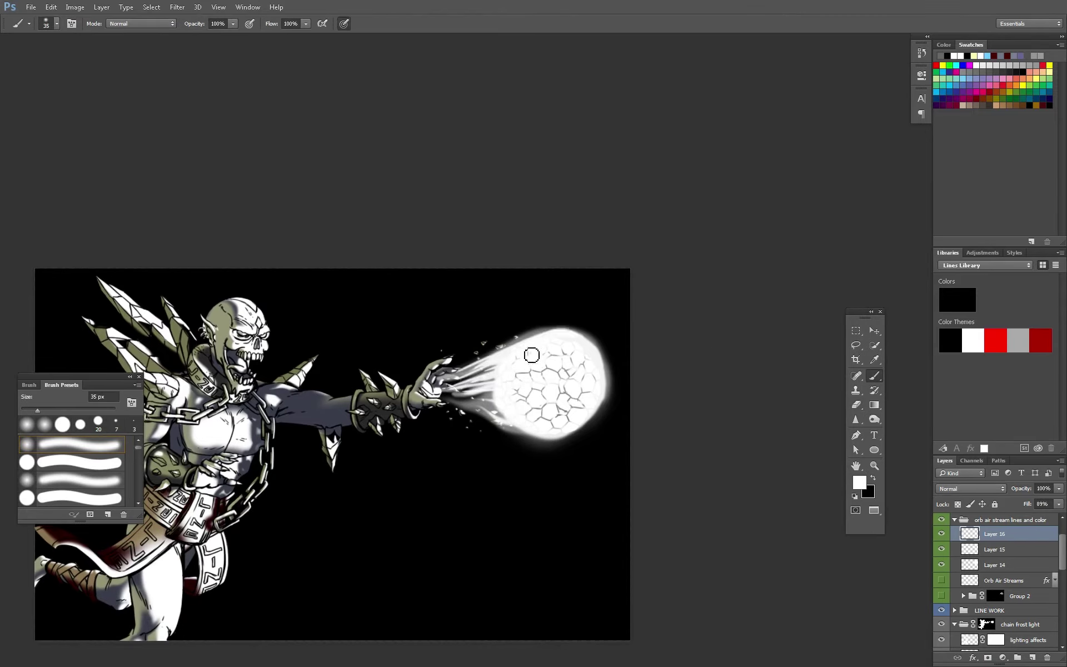
key("e")
key("alt+bracketleft")
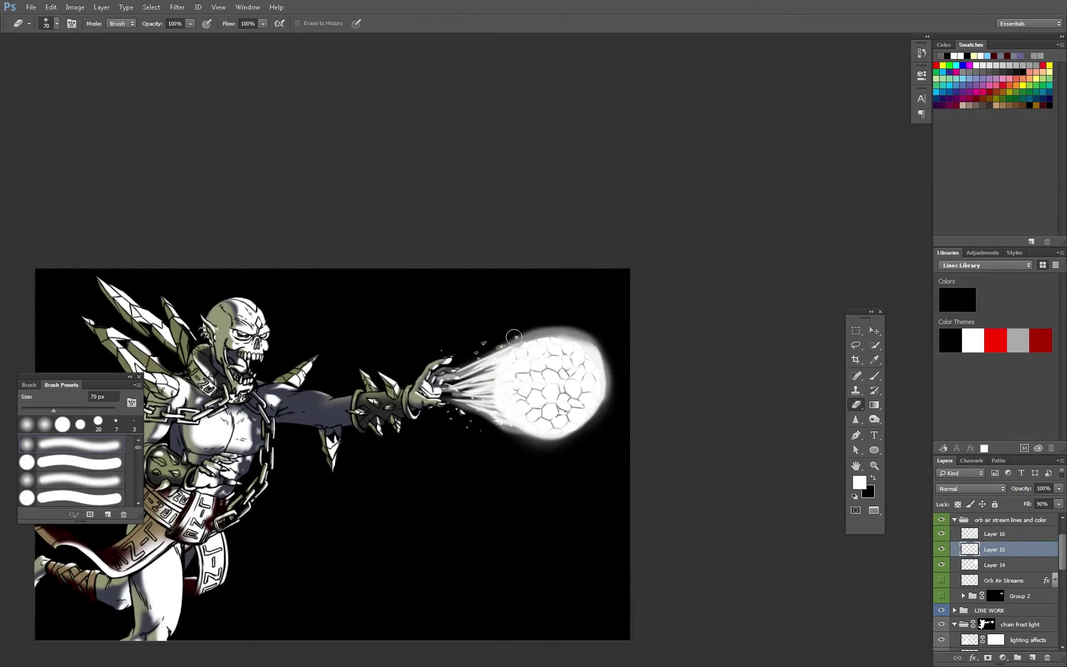
key("b")
left_click_drag(561, 430, 529, 344)
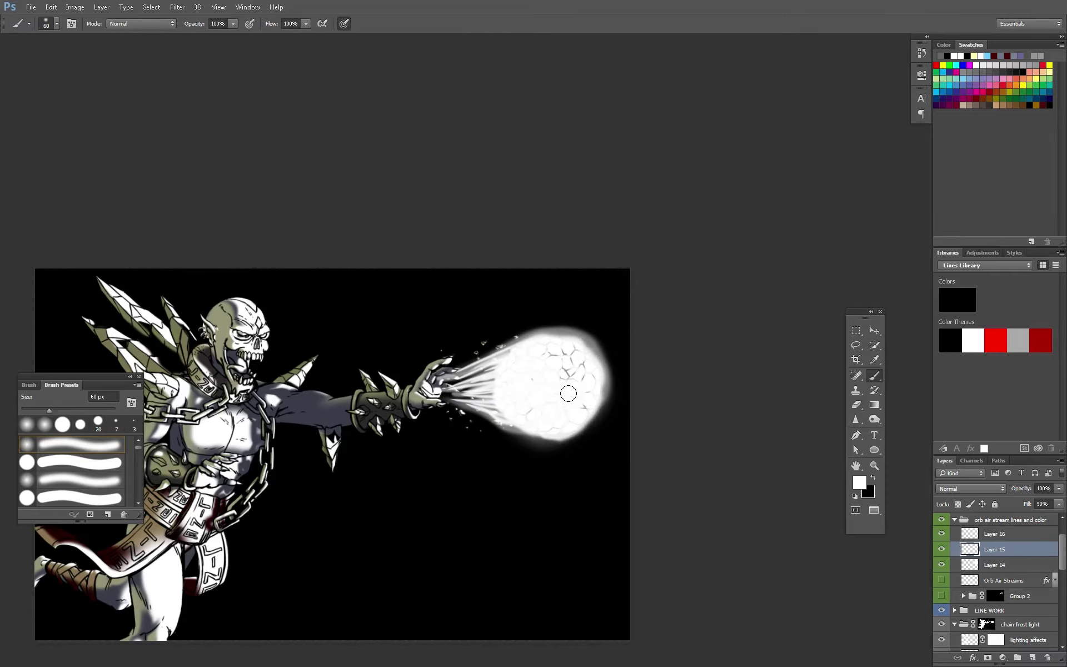
Add empty sparkle layers 16–18 and darken the air-stream lines near the hand
key("alt+bracketright")
key("ctrl+shift+alt+n")
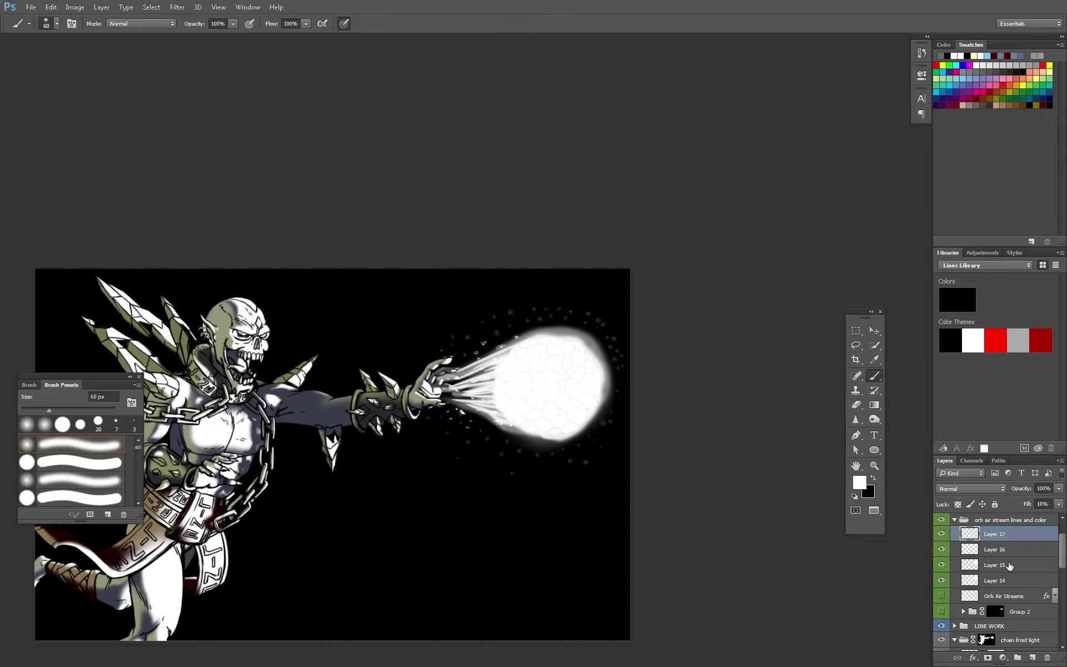
key("ctrl+shift+alt+n")
key("ctrl+plus")
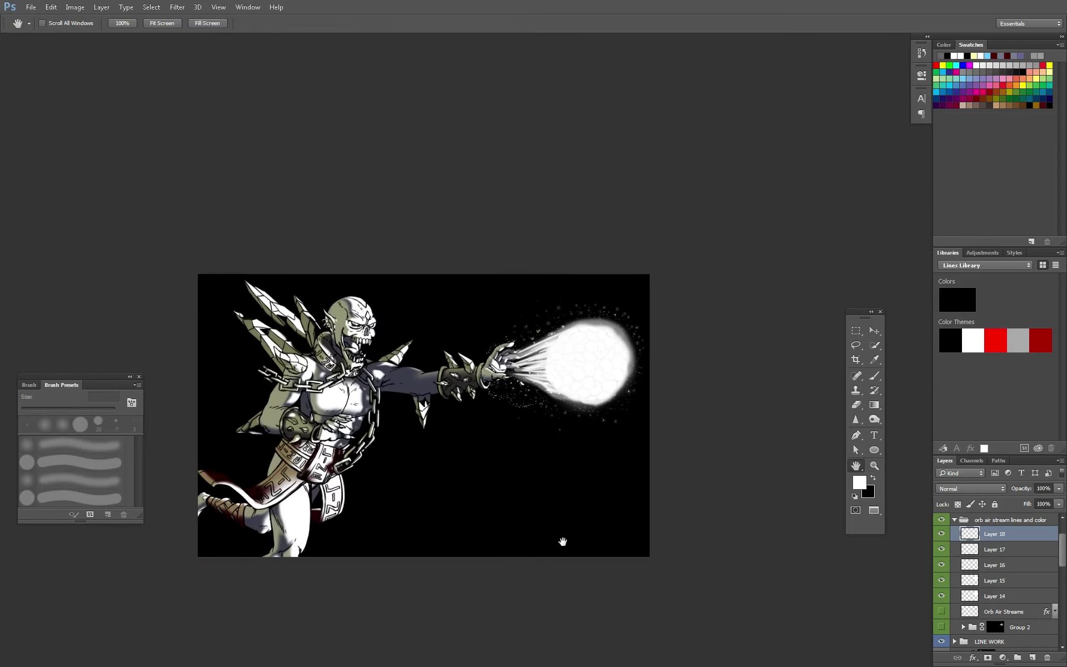
left_click_drag(517, 344, 556, 380)
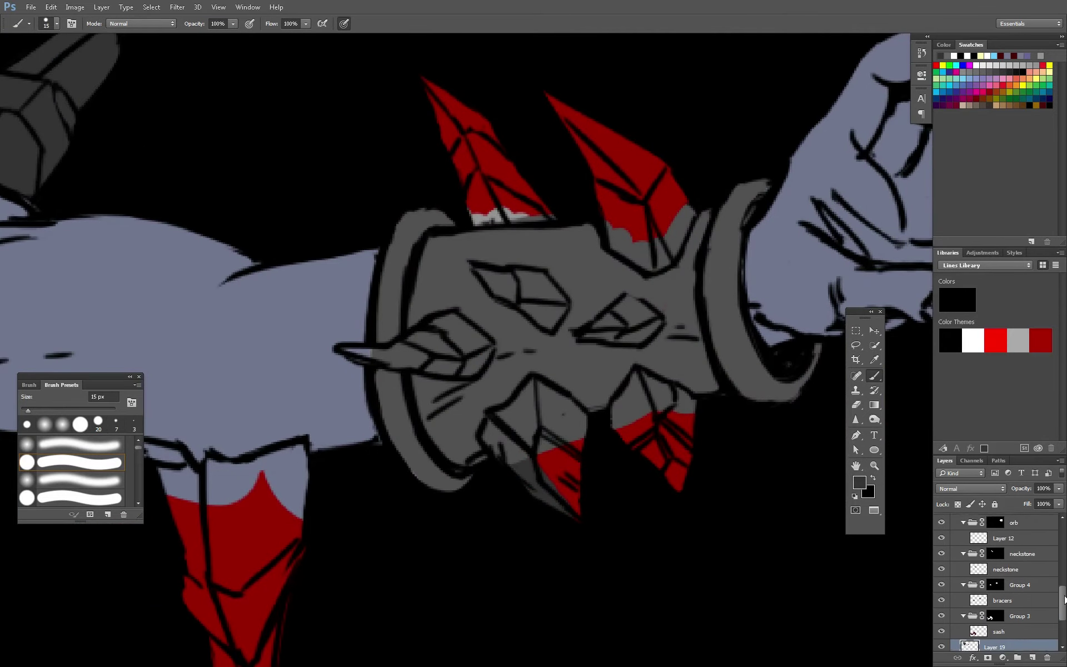
Rename the empty group under the coloring layer to 'ice thorns'
left_click_drag(1064, 599, 1064, 592)
left_click(992, 534)
type("ice")
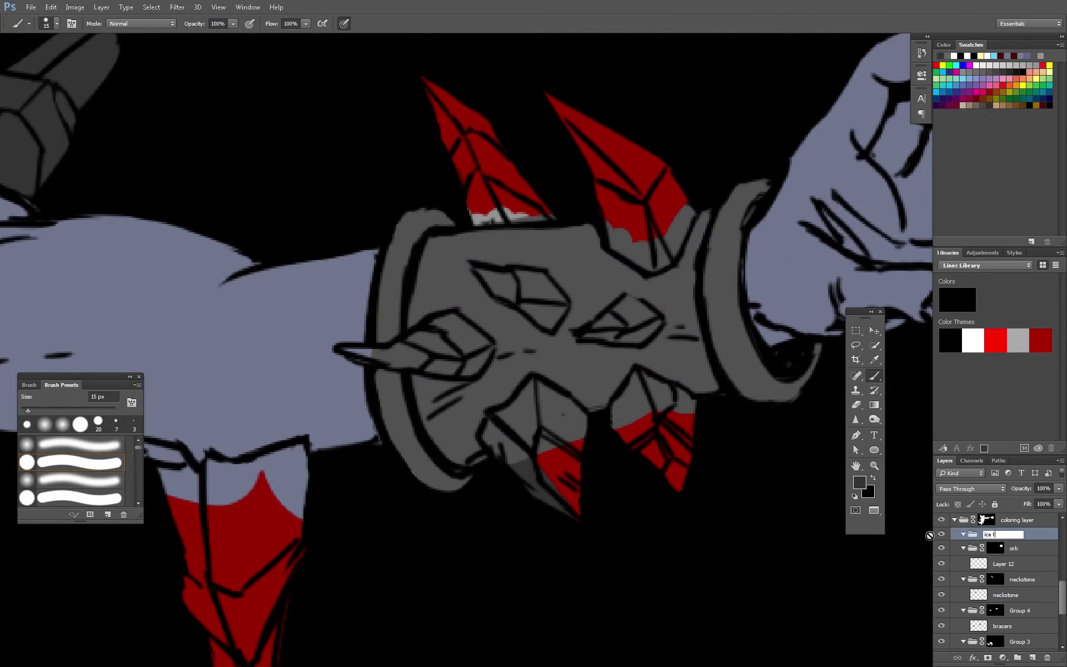
type("horns")
key("Return")
Paint the upper bracer's red spikes grey and shade its gems and horn darker grey
left_click_drag(489, 417, 584, 500)
left_click_drag(611, 378, 679, 399)
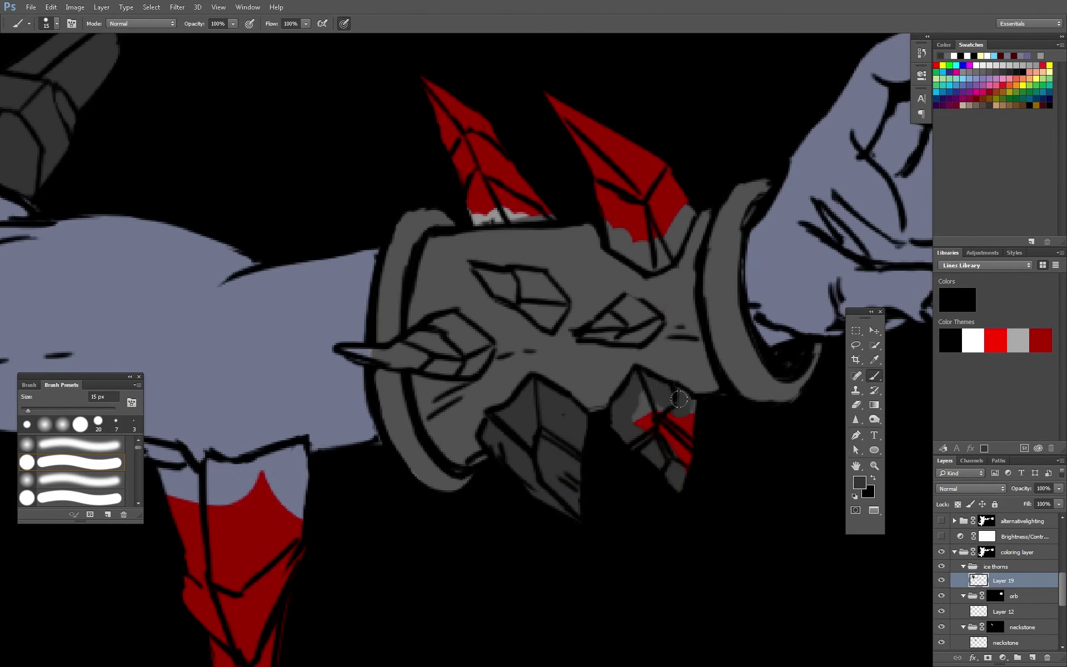
left_click_drag(600, 339, 634, 316)
left_click_drag(478, 266, 561, 311)
left_click_drag(344, 355, 416, 345)
left_click_drag(433, 334, 454, 362)
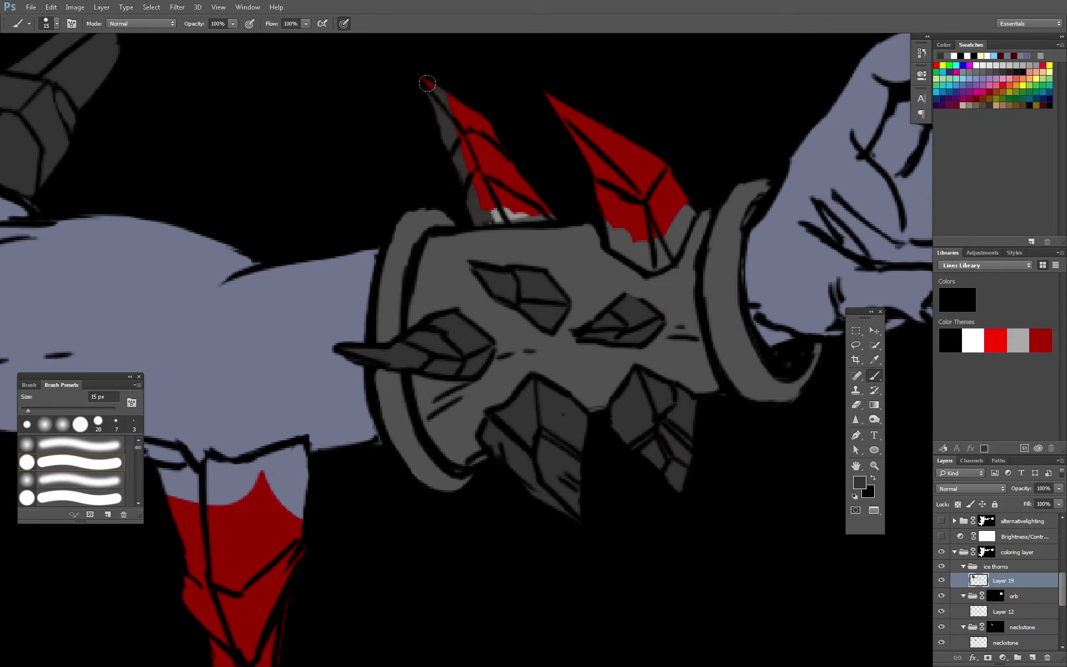
left_click_drag(428, 83, 533, 211)
left_click_drag(550, 97, 683, 222)
Paint the left arm spike grey and shade the lower bracer's gems, horn and spikes darker
scroll(450, 467, "down", 2)
left_click_drag(278, 427, 331, 396)
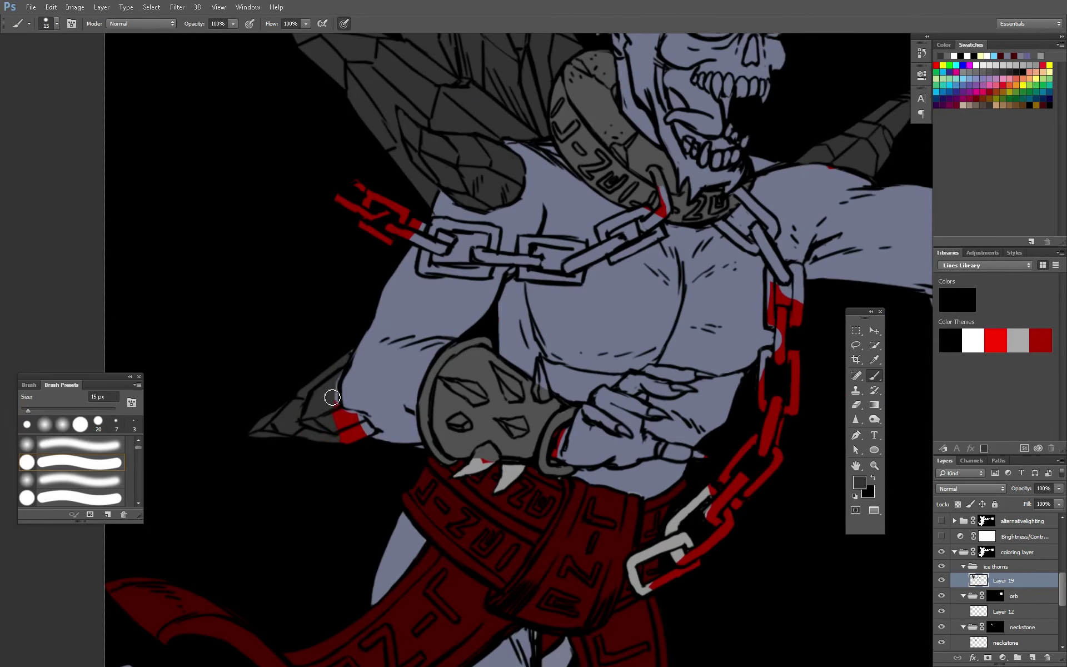
key("bracketleft")
scroll(550, 469, "up", 2)
left_click_drag(536, 261, 533, 328)
left_click_drag(439, 267, 486, 328)
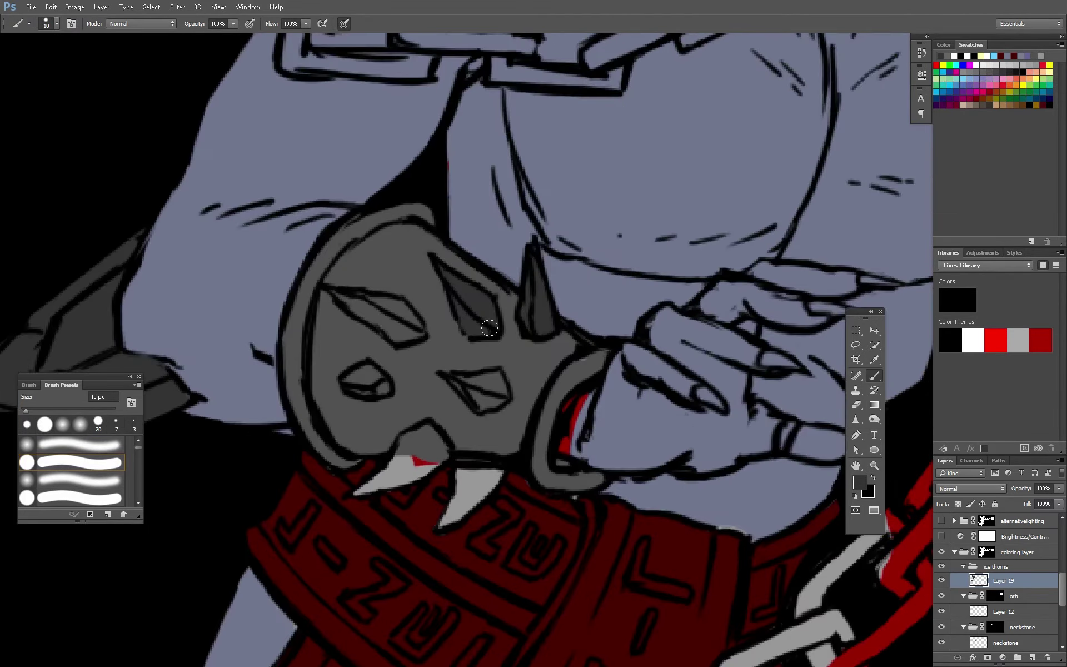
left_click_drag(339, 295, 416, 333)
left_click_drag(472, 378, 490, 388)
left_click_drag(480, 487, 373, 486)
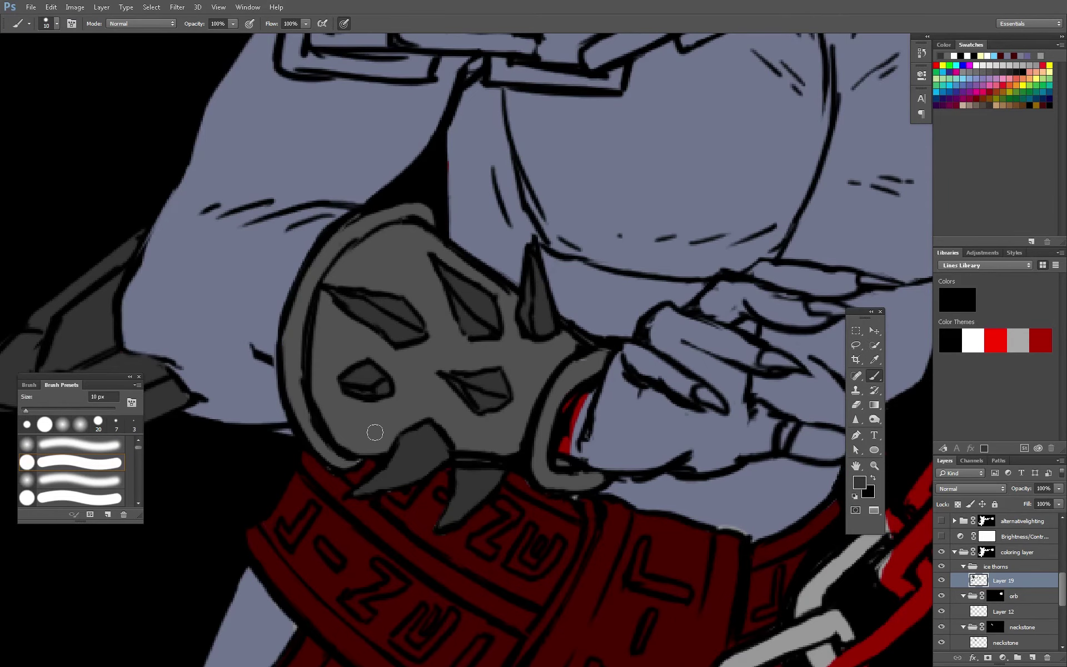
scroll(535, 309, "down", 2)
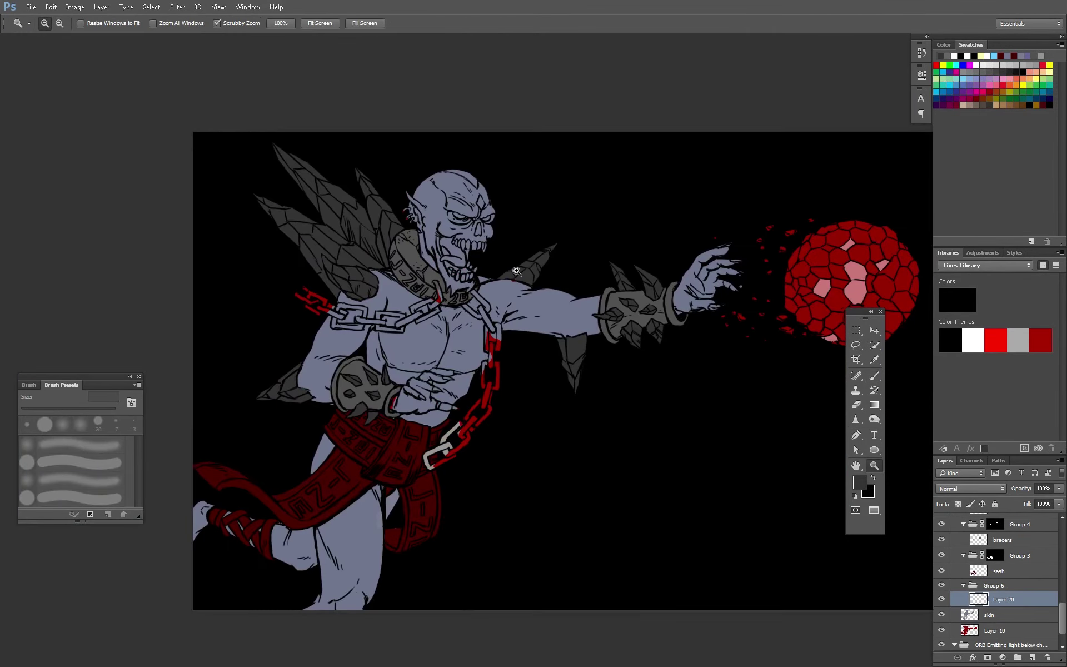
Paint the skull's eyes and forehead diamond glowing red
left_click(516, 270)
key("b")
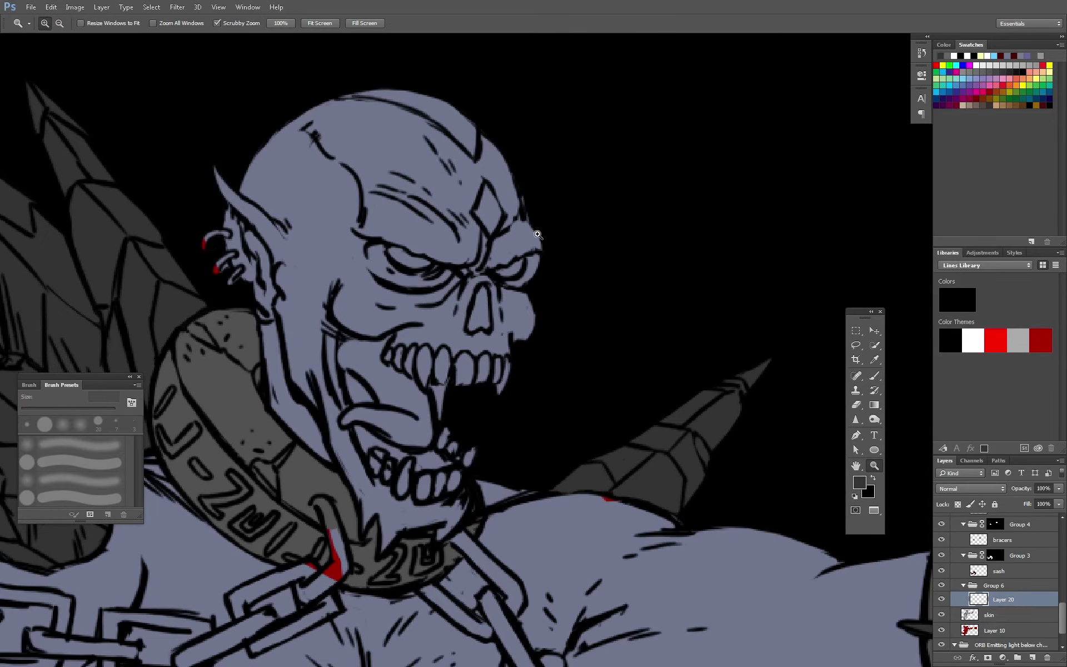
key("ctrl+plus")
left_click_drag(433, 312, 476, 322)
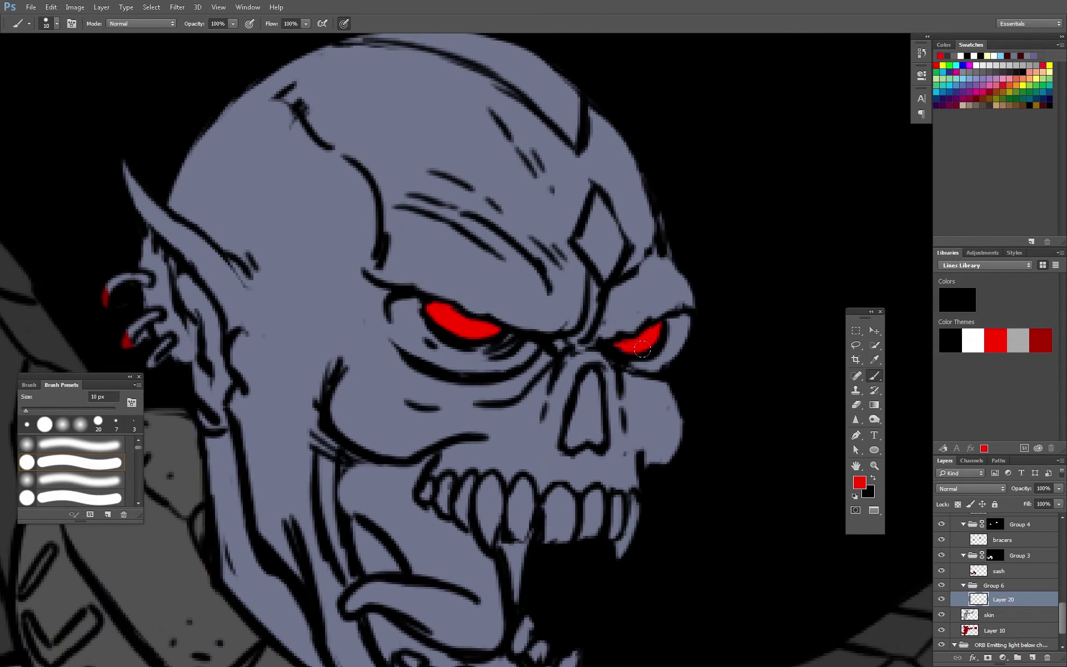
left_click_drag(589, 211, 609, 255)
scroll(600, 333, "up", 3)
left_click_drag(433, 208, 572, 261)
key("ctrl+minus")
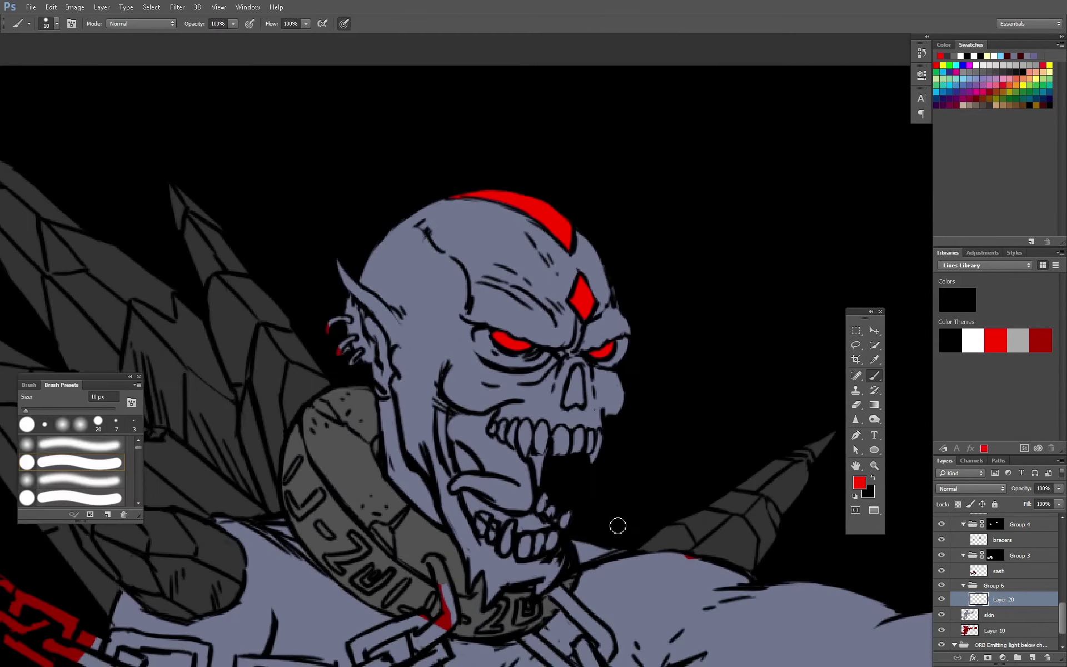
key("ctrl+0")
key("ctrl+minus")
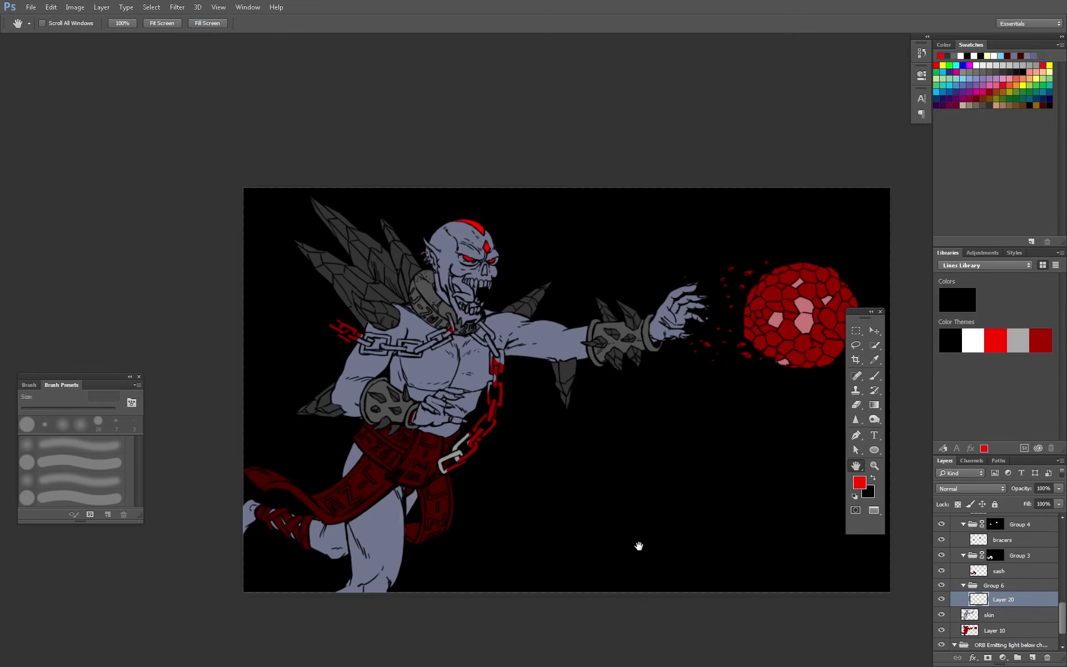
Touch up the skin layer with the sampled lavender skin colour
left_click(1000, 615)
key("Return")
key("b")
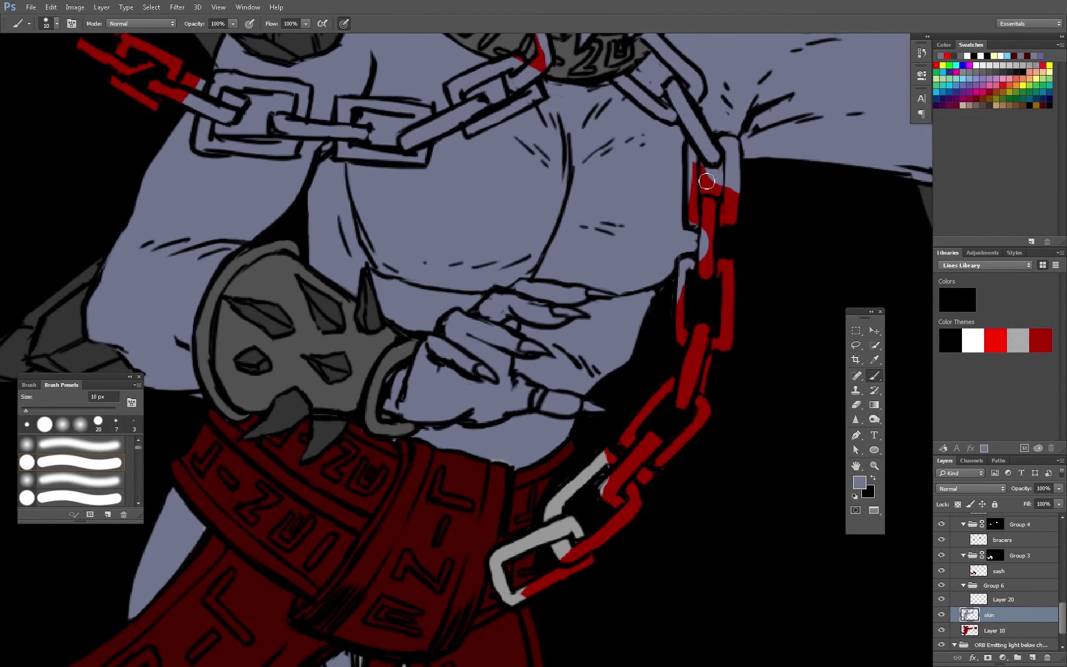
key("ctrl+minus")
scroll(589, 389, "up", 3)
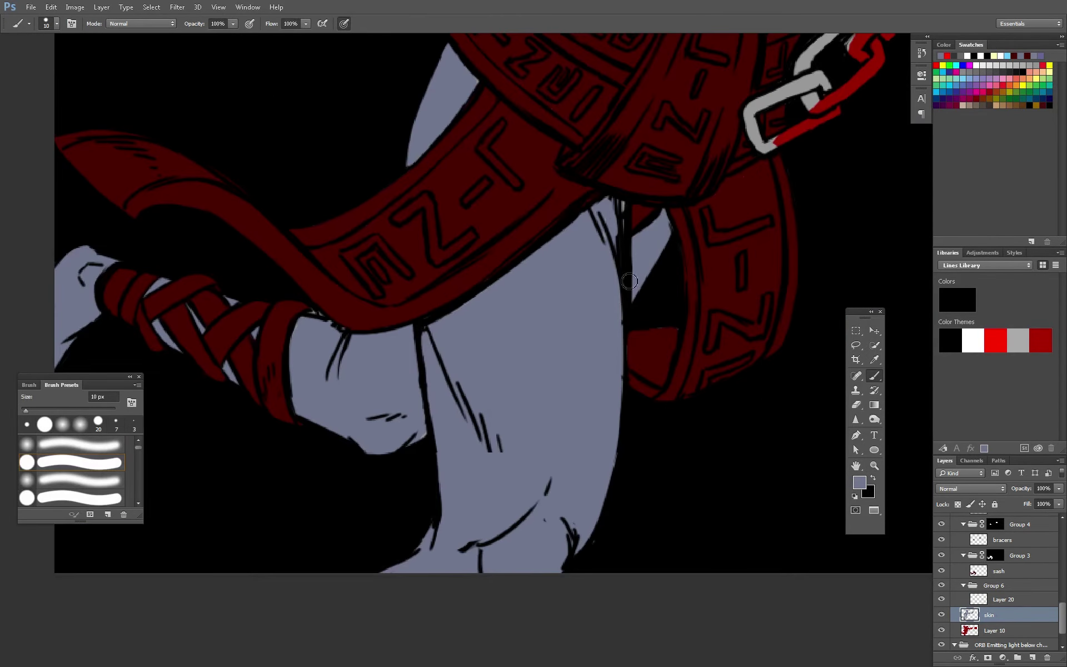
key("z")
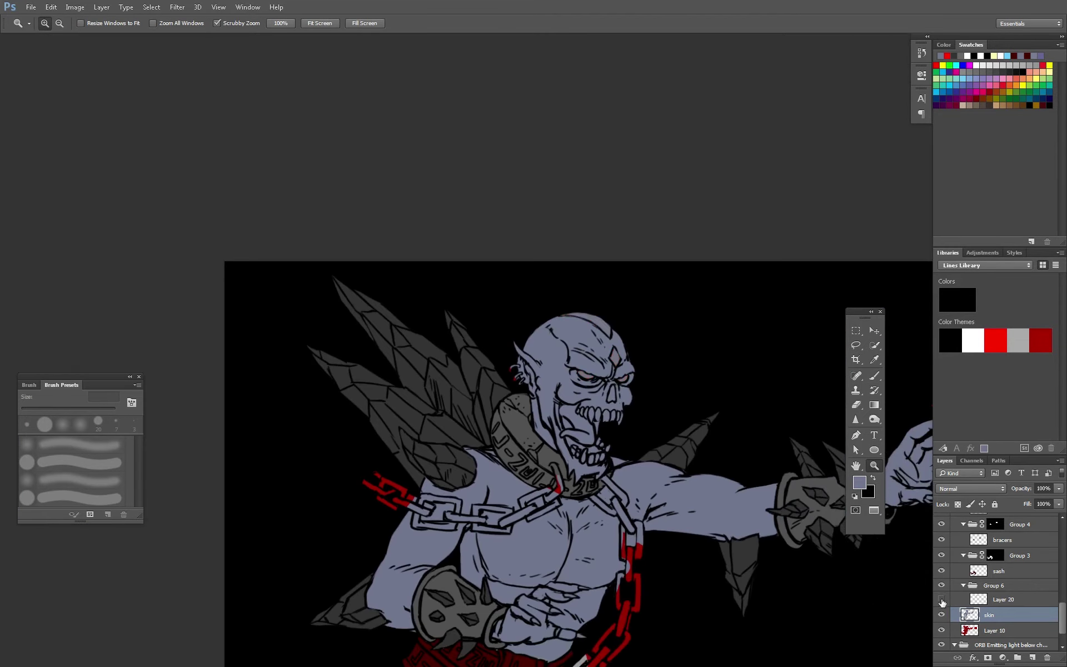
Show the red lights layer and organise the layers into 'chains' and 'red lights' groups
left_click(941, 600)
left_click(469, 573)
left_click(858, 482)
Try painting the upper-left chain links grey on Layer 20, then undo it
key("Return")
key("b")
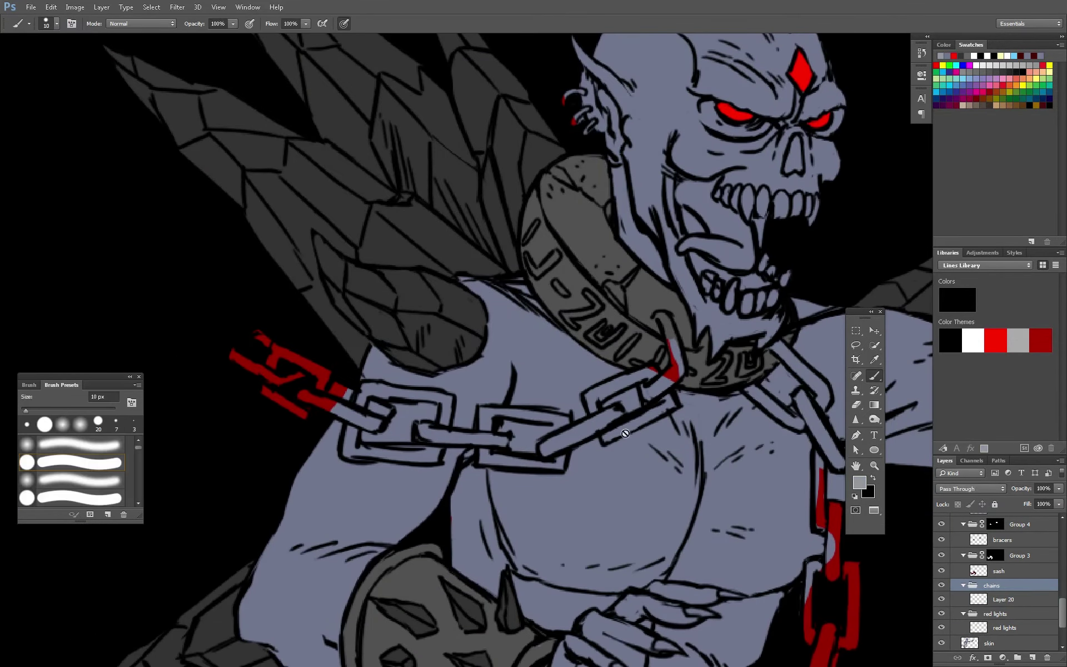
key("alt+bracketleft")
left_click_drag(236, 356, 314, 404)
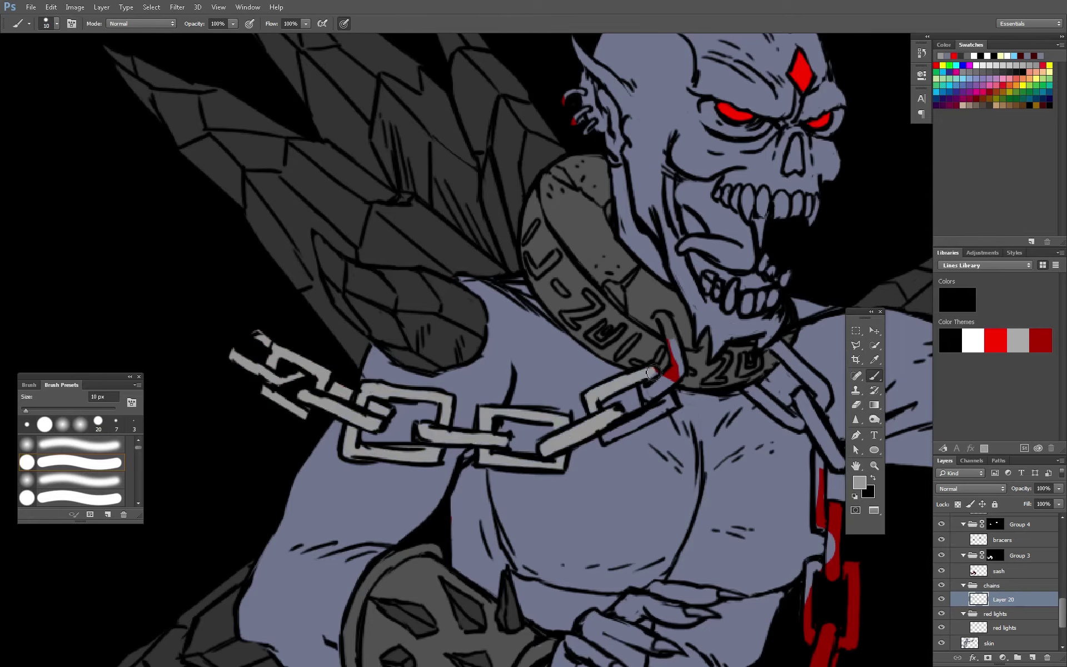
key("ctrl+z")
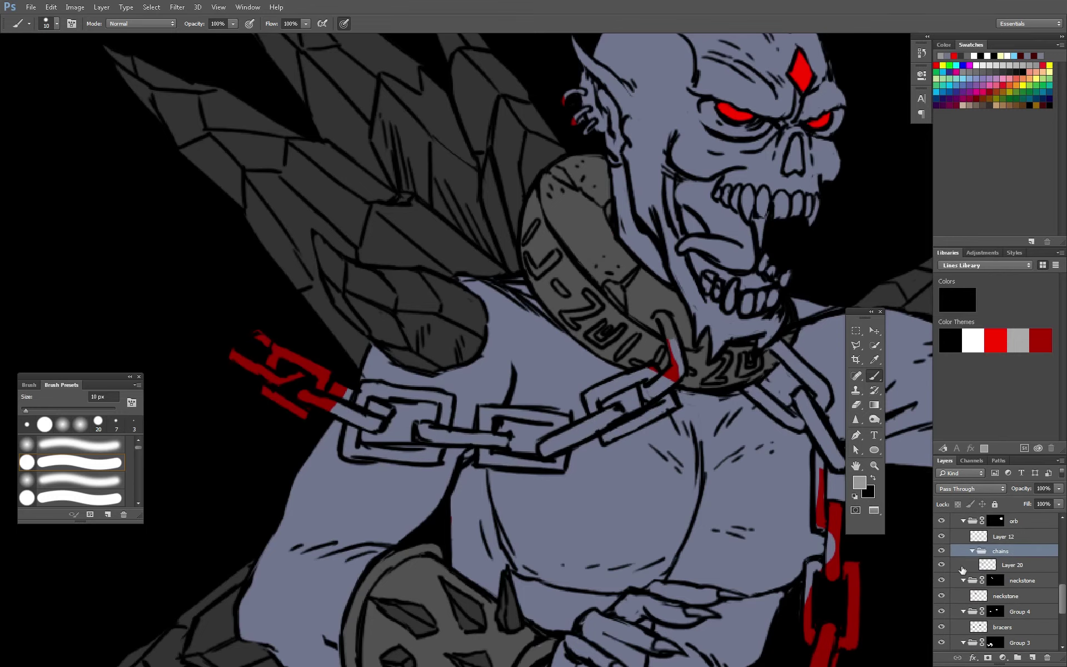
key("ctrl+z")
Move the chains group higher and fill the neck, diagonal and hanging chain links
mouse_move(991, 585)
left_mouse_down()
mouse_move(1016, 511)
mouse_move(1000, 533)
left_mouse_up()
key("alt+bracketleft")
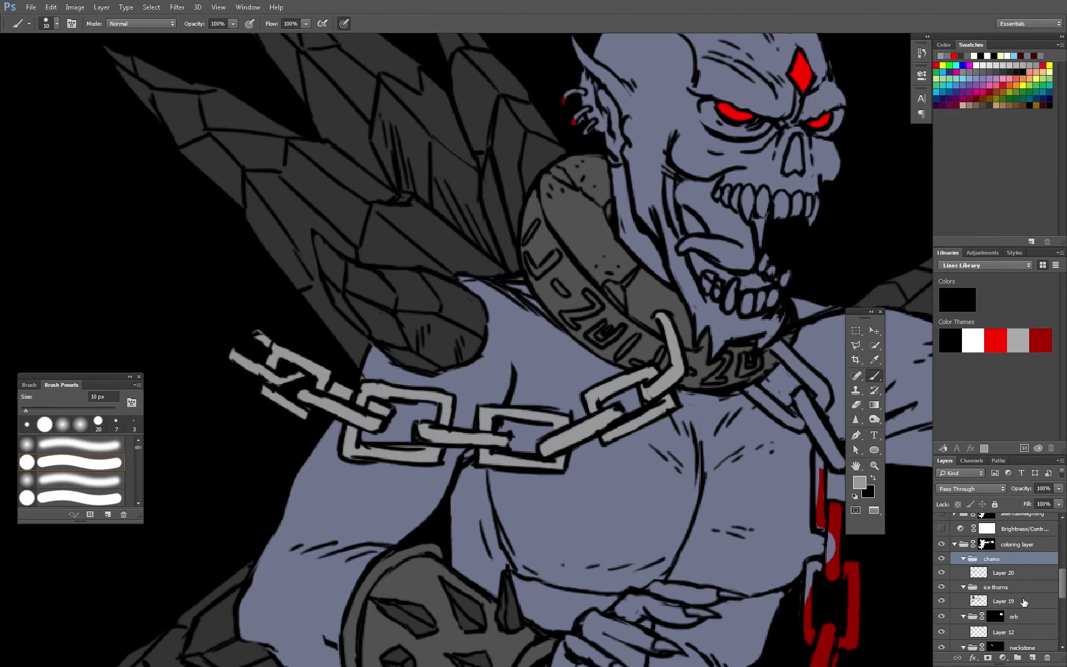
scroll(550, 246, "down", 3)
scroll(550, 246, "up", 5)
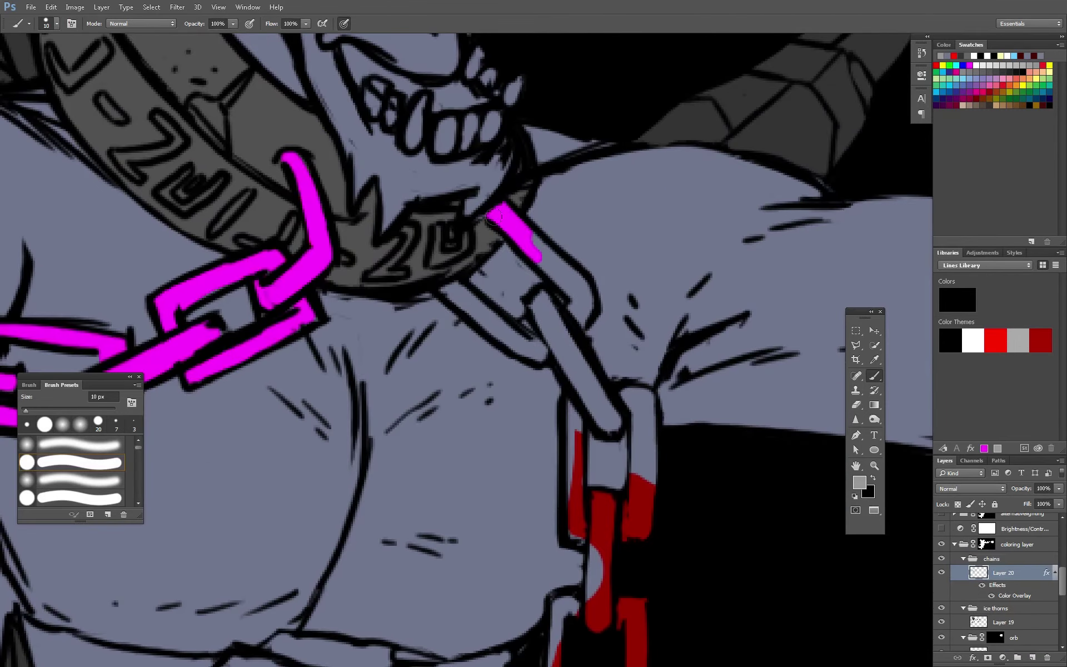
mouse_move(534, 239)
left_mouse_down()
mouse_move(584, 316)
mouse_move(611, 411)
left_mouse_up()
left_click_drag(444, 285, 542, 355)
mouse_move(572, 403)
left_mouse_down()
mouse_move(577, 536)
mouse_move(636, 391)
left_mouse_up()
left_click_drag(603, 494, 591, 623)
Fill the remaining lower chain links down to the chain's end with solid colour
scroll(591, 623, "down", 5)
left_click_drag(530, 333, 519, 472)
mouse_move(597, 334)
left_mouse_down()
mouse_move(583, 481)
mouse_move(508, 583)
mouse_move(524, 401)
mouse_move(444, 473)
left_mouse_up()
scroll(508, 584, "down", 5)
left_click_drag(517, 361, 428, 461)
left_click_drag(444, 389, 327, 500)
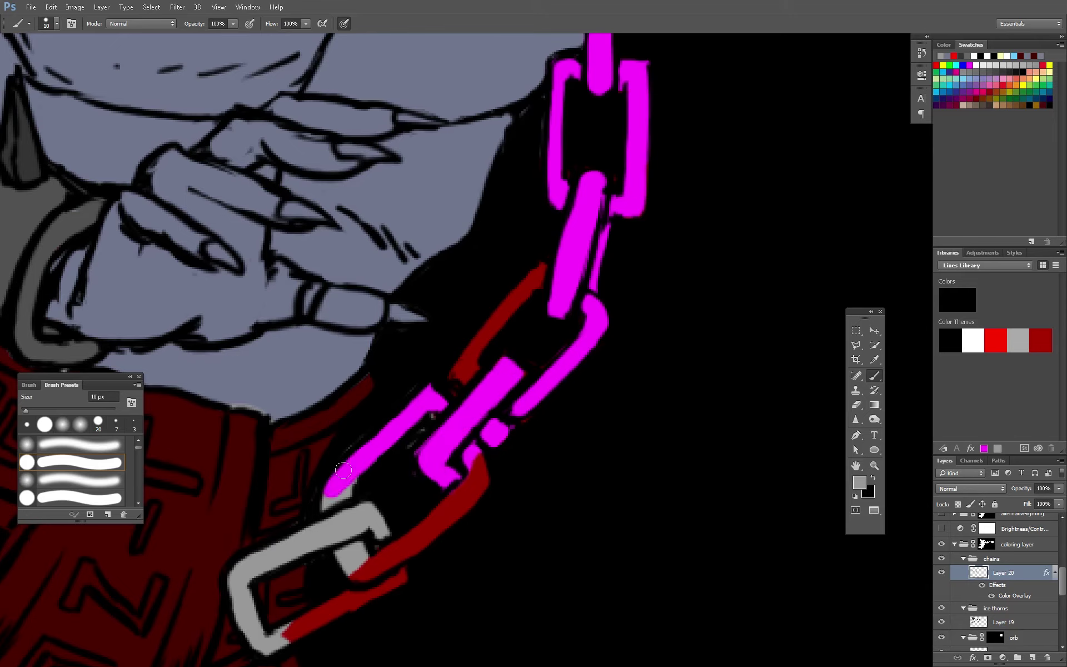
left_click_drag(478, 461, 344, 572)
left_click_drag(542, 267, 455, 378)
left_click_drag(312, 543, 319, 618)
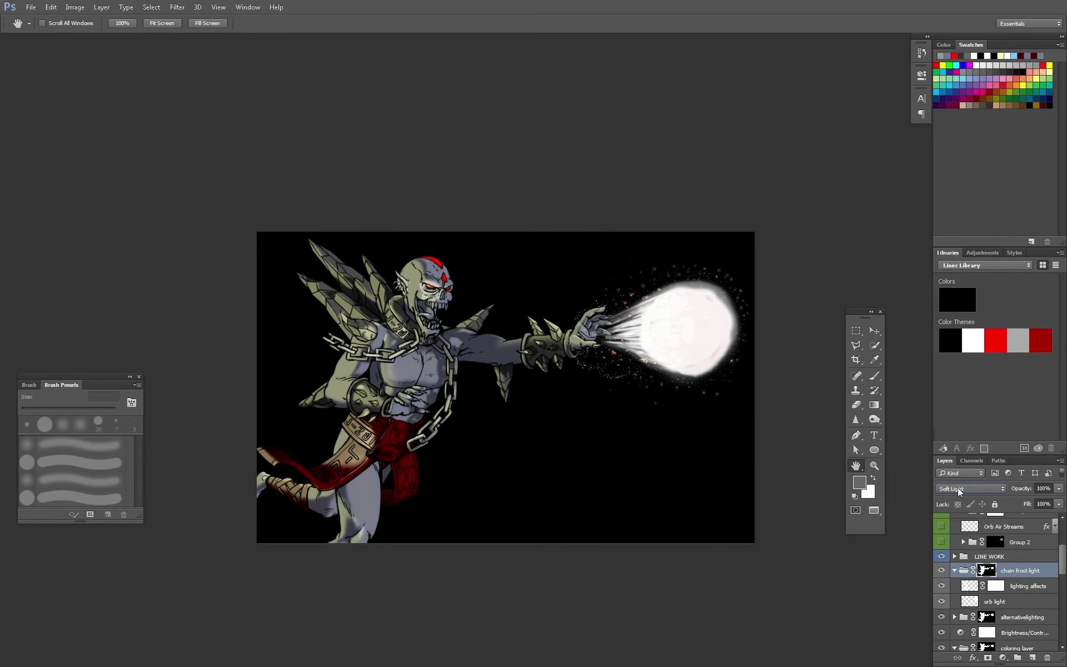
Change the lighting blend mode and give the belt's rune letters a red Outer Glow
left_click(950, 412)
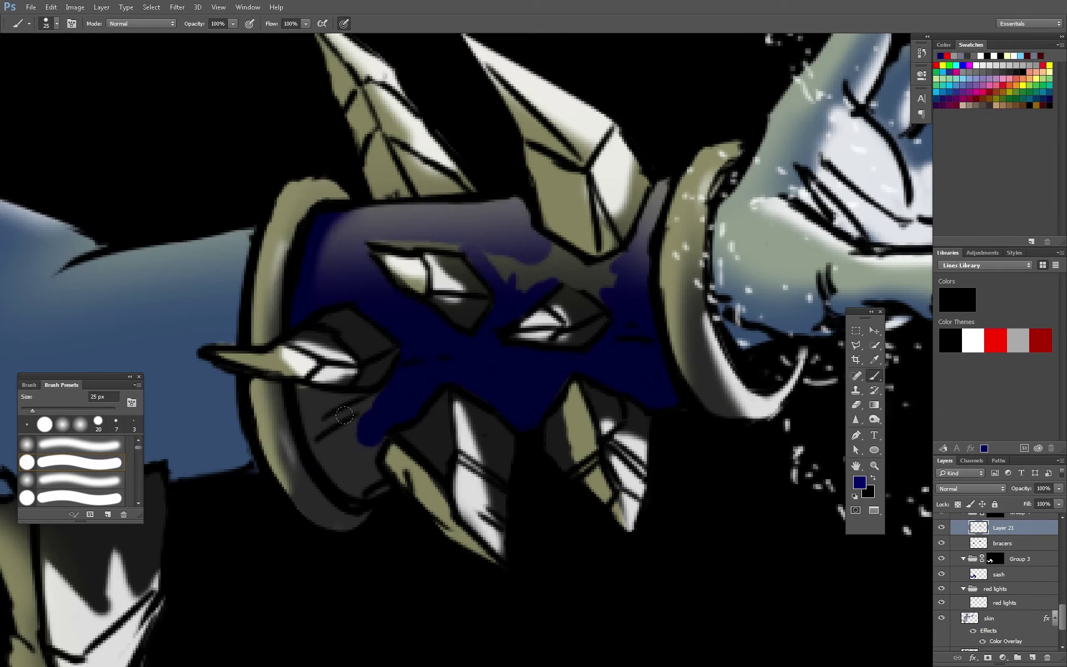
left_click_drag(539, 276, 469, 277)
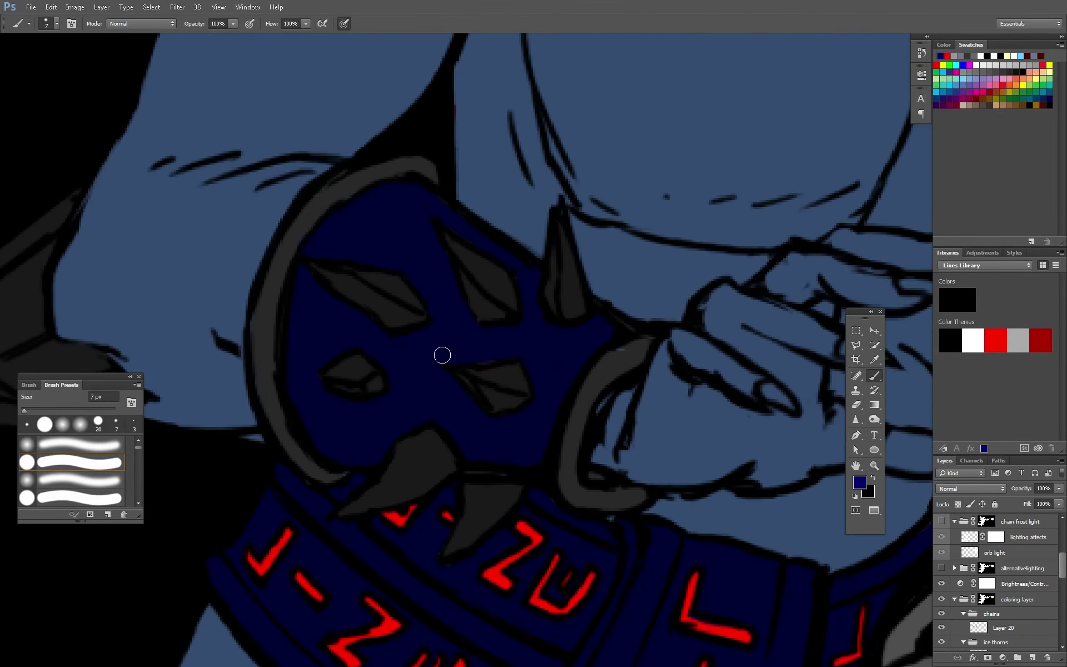
key("ctrl+0")
left_click_drag(1061, 564, 1064, 550)
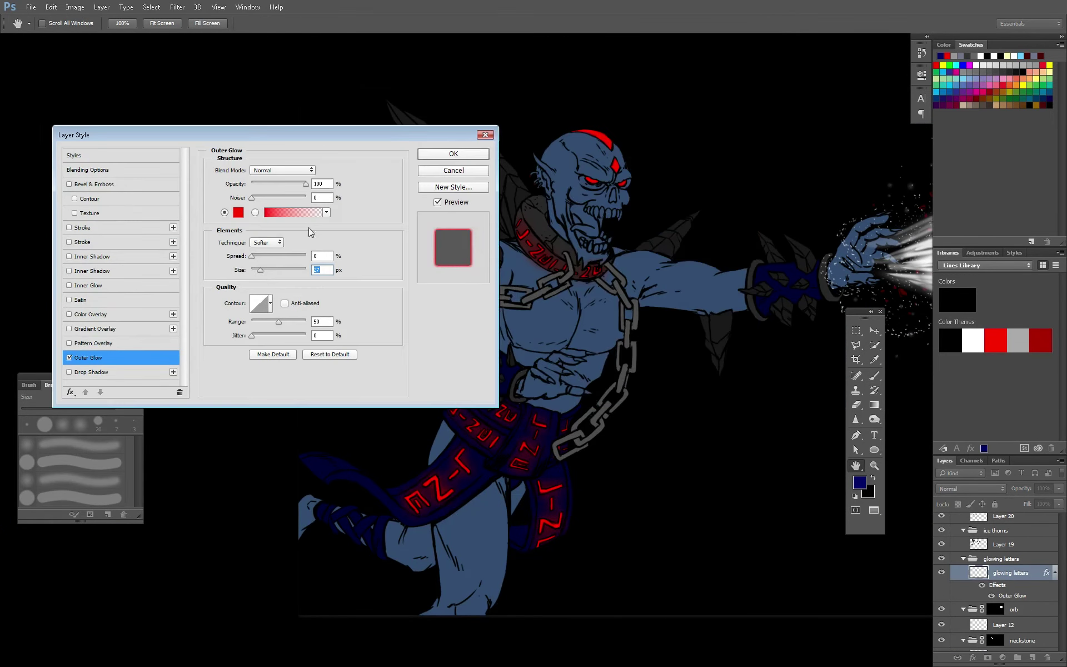
left_click(452, 153)
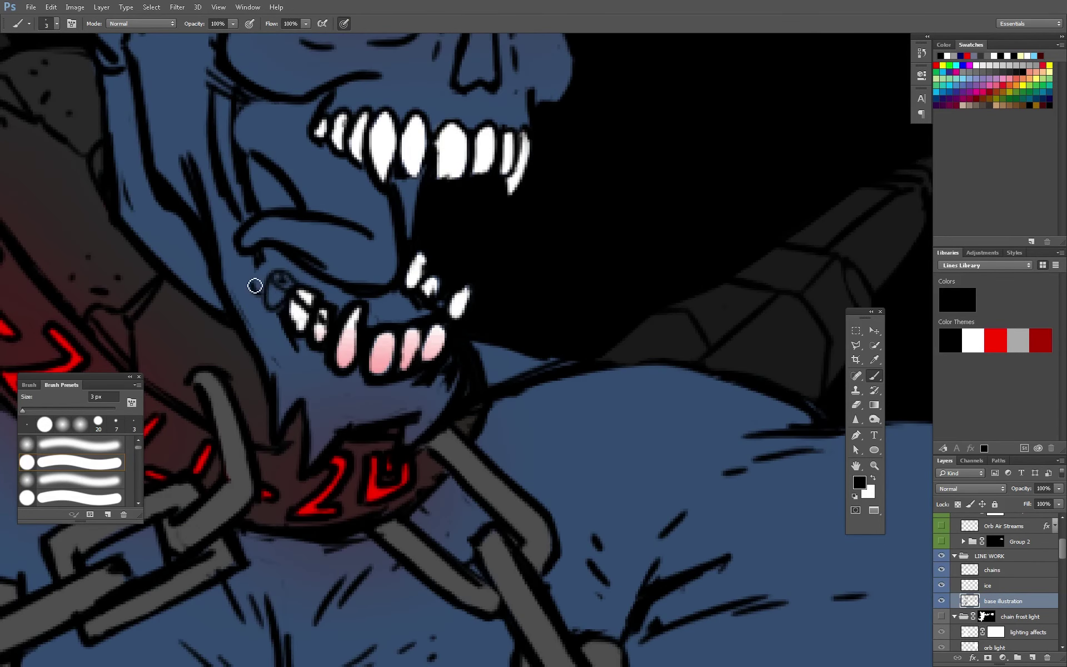
Zoom out to the head and chest, then paint a purple tongue toward the teeth with a larger brush
key("z")
left_click(488, 373, "alt")
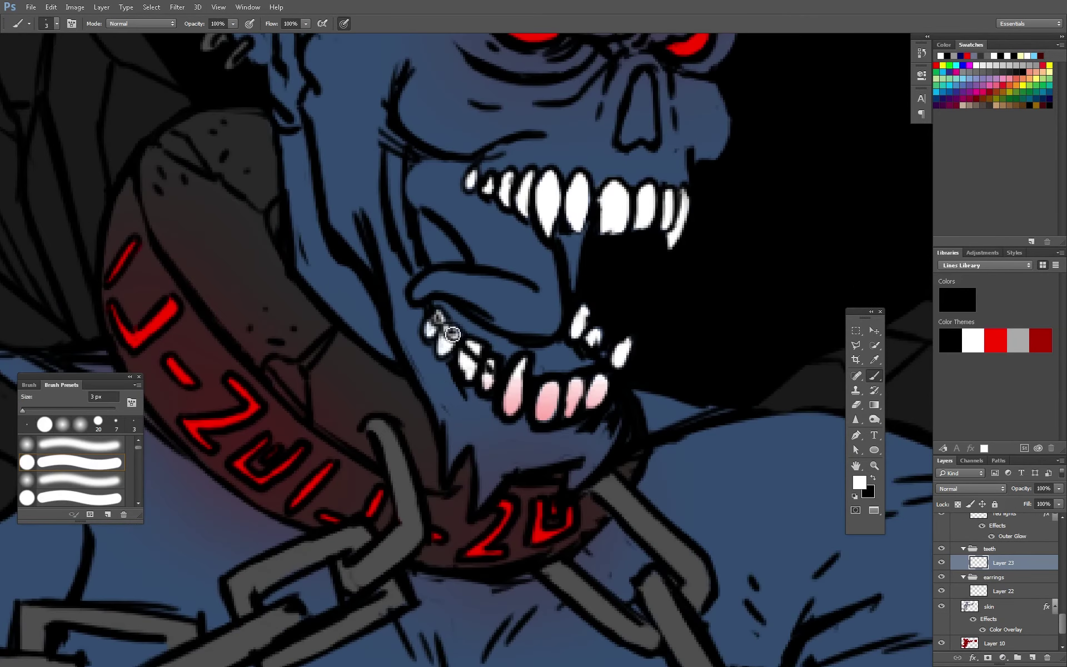
left_click(494, 347, "alt")
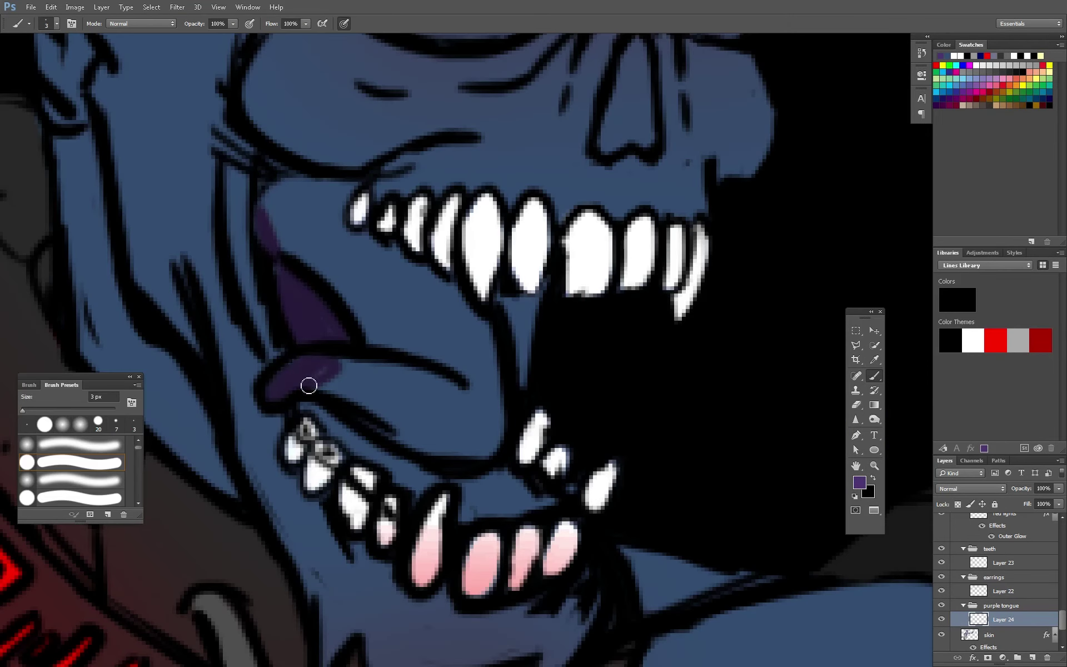
key("bracketright")
key("bracketright")
key("bracketright")
left_click_drag(308, 385, 412, 274)
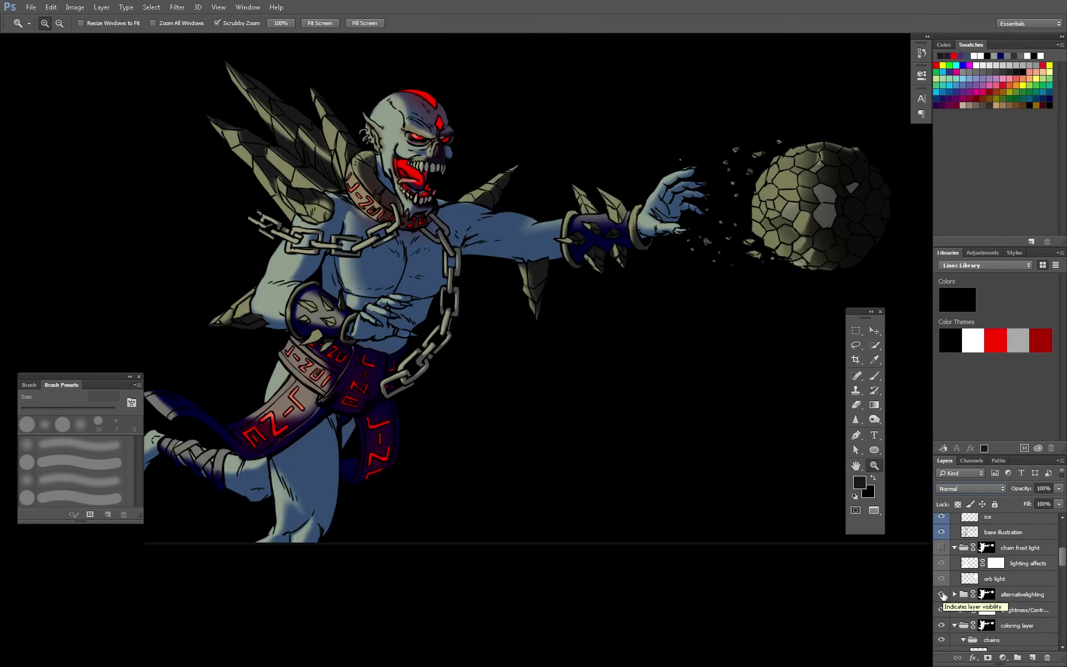
Show the lighting layer in Overlay mode, erase parts, then revert to an earlier History state
left_click(942, 595)
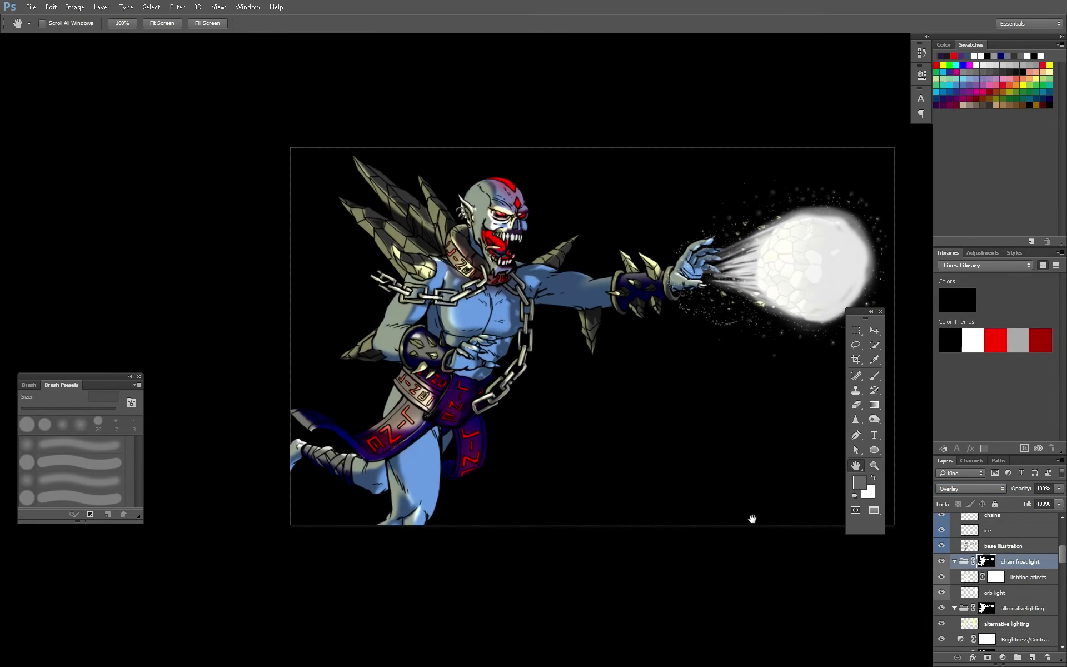
left_click(970, 488)
left_click(956, 378)
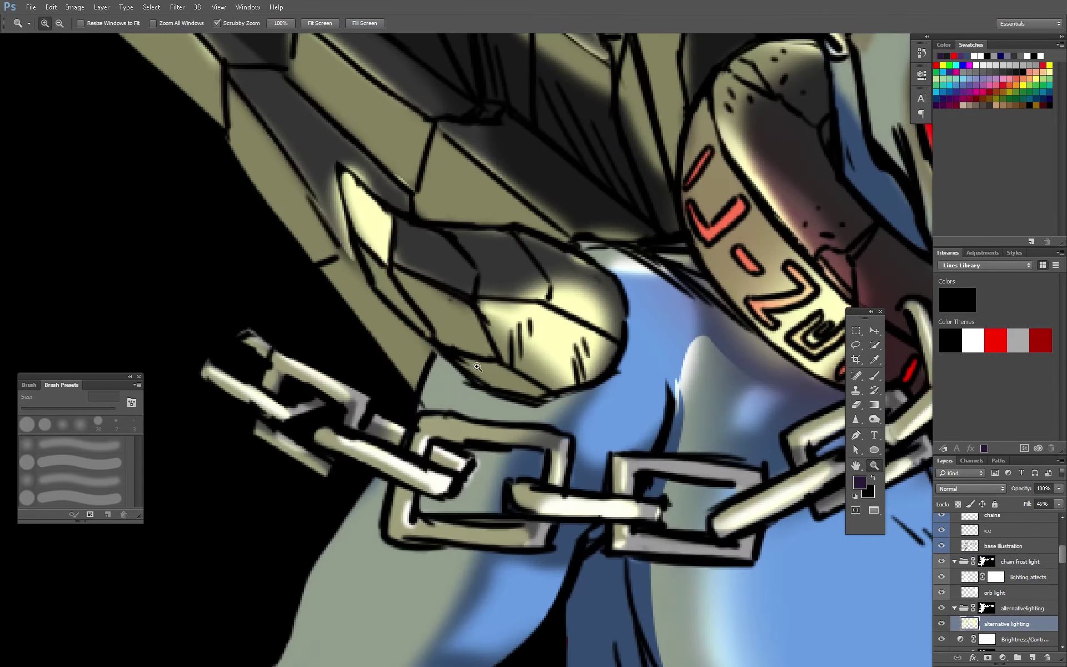
key("e")
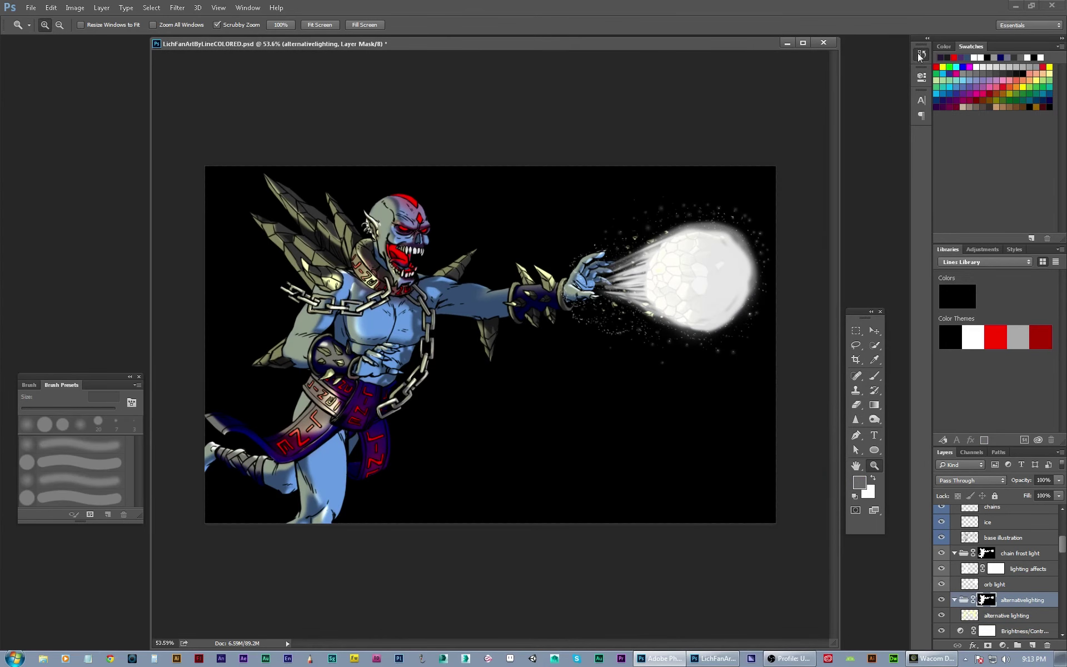
left_click(920, 56)
left_click(840, 220)
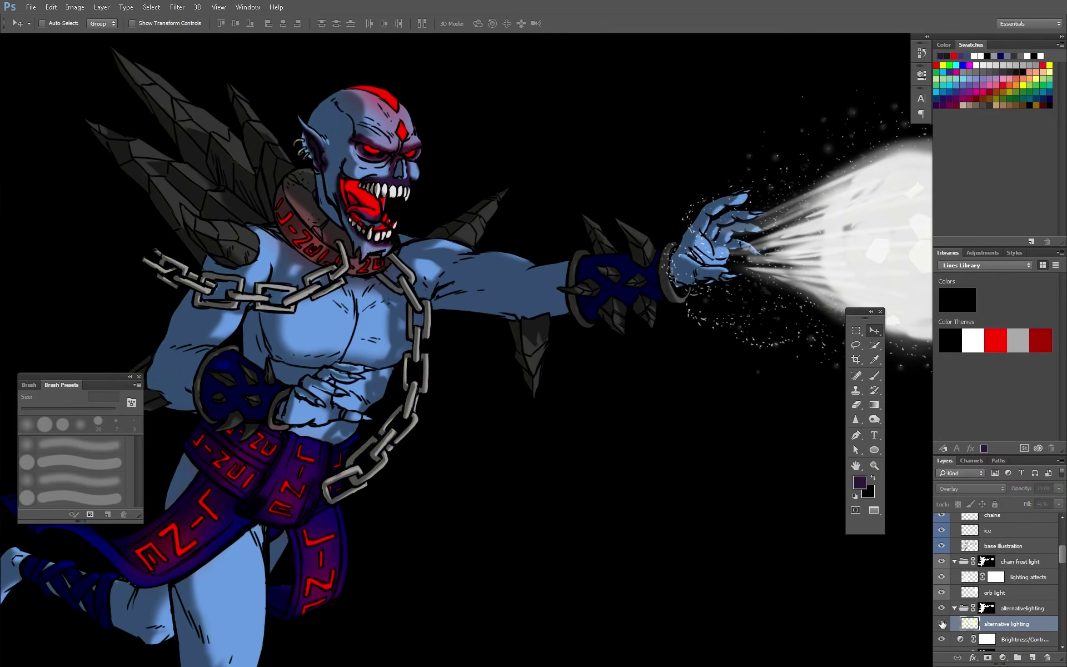
Try Hard Light, settle on Normal at 90% opacity, then hide the alternativelighting group
left_click(971, 488)
left_click(966, 401)
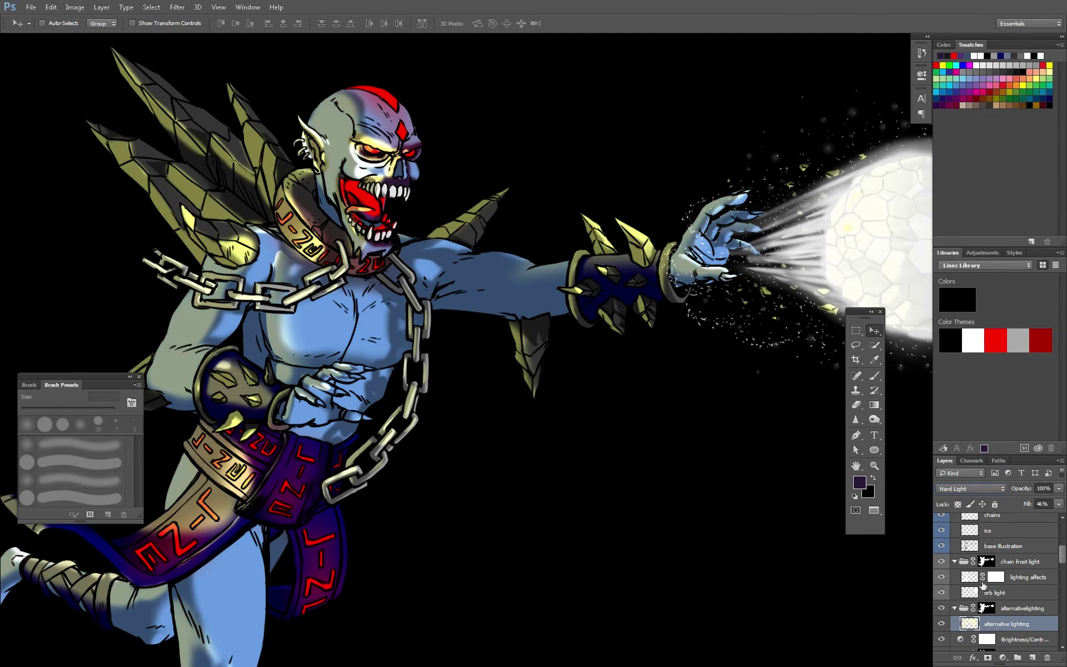
scroll(982, 585, "down", 3)
left_click(971, 488)
left_click(955, 274)
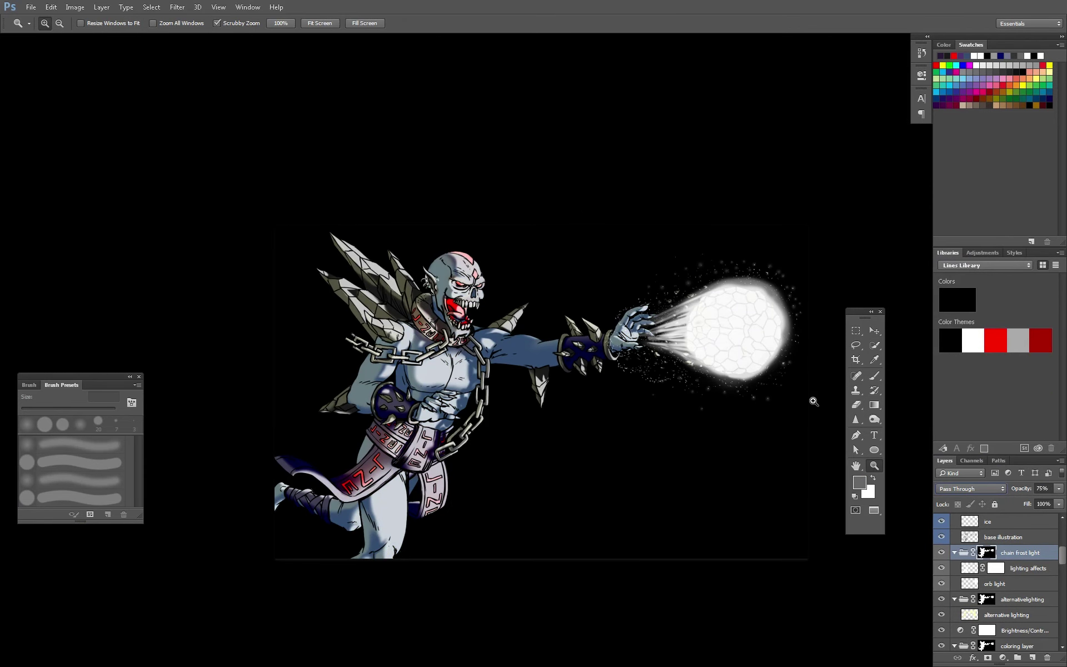
left_click_drag(1020, 488, 1025, 488)
left_click(941, 598)
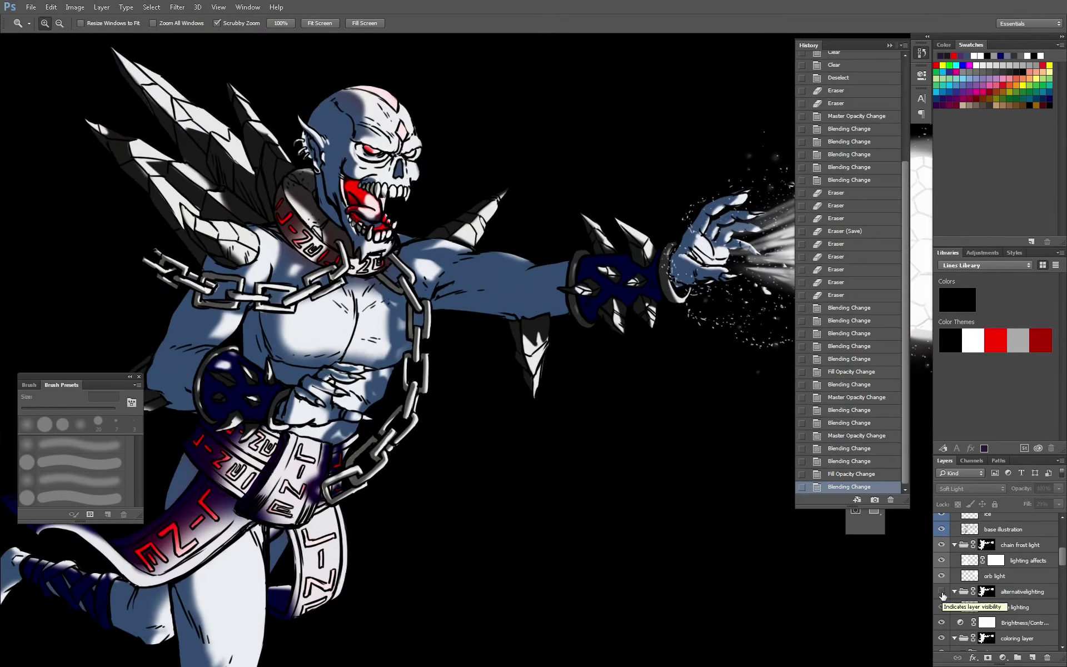
Show the alternativelighting group again and toggle a quick full-screen preview
left_click(941, 595)
key("f")
key("f")
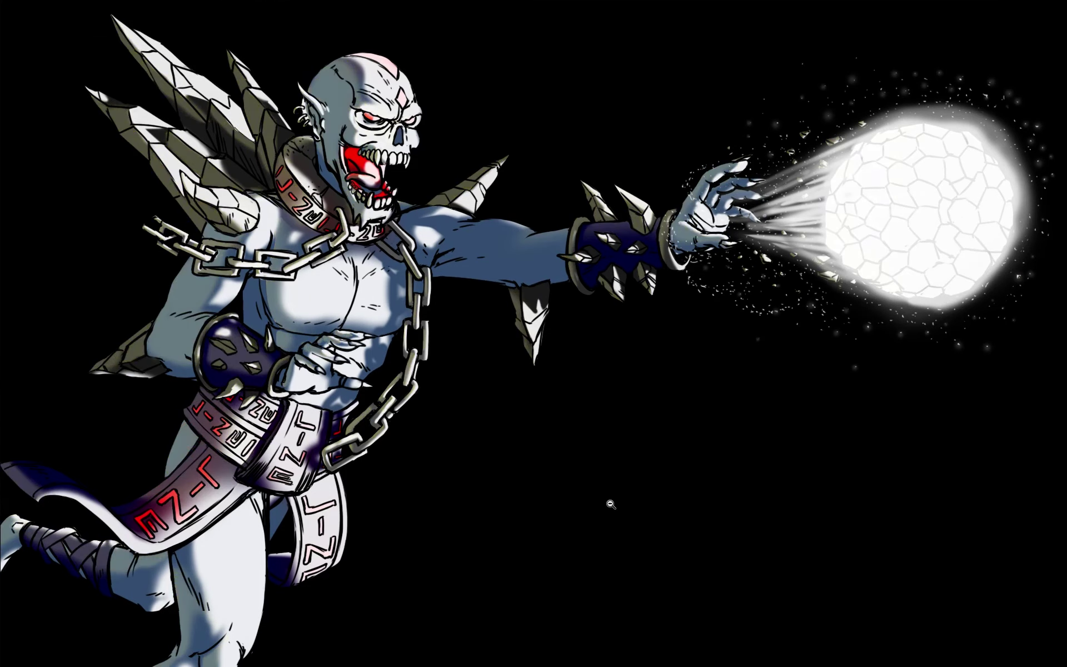
key("f")
left_click(942, 607)
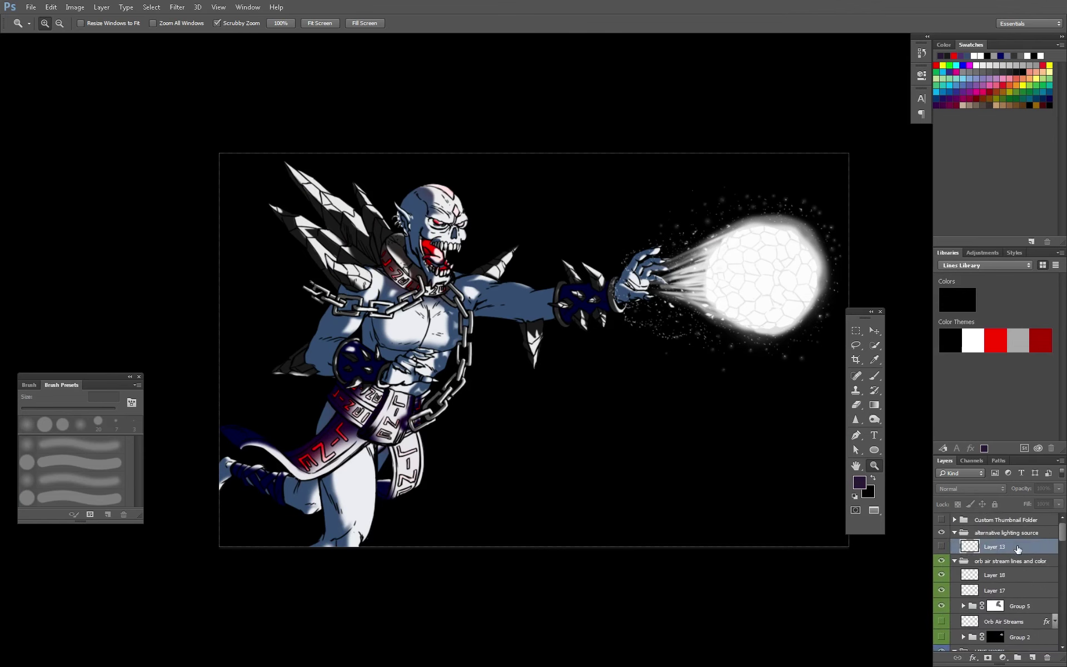
scroll(1000, 583, "down", 5)
Set the alternative lighting layer's Fill to 0, add a Color Overlay, and lower its opacity
left_click(1006, 592)
left_click(1058, 505)
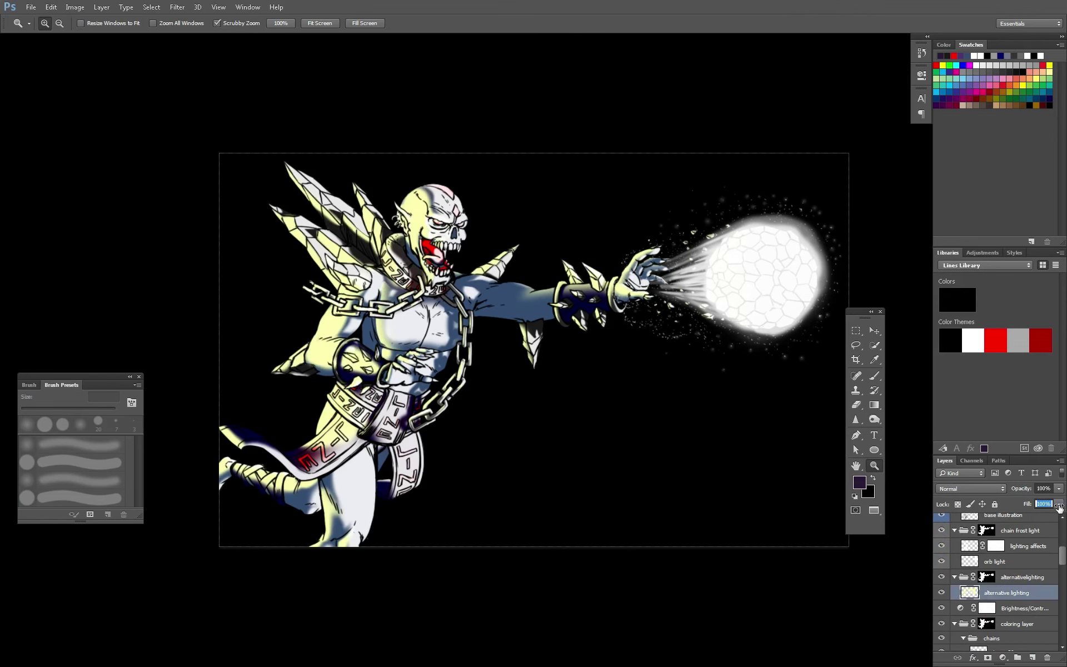
type("0")
double_click(1028, 592)
left_click(98, 311)
left_click(450, 152)
left_click_drag(1021, 489, 990, 494)
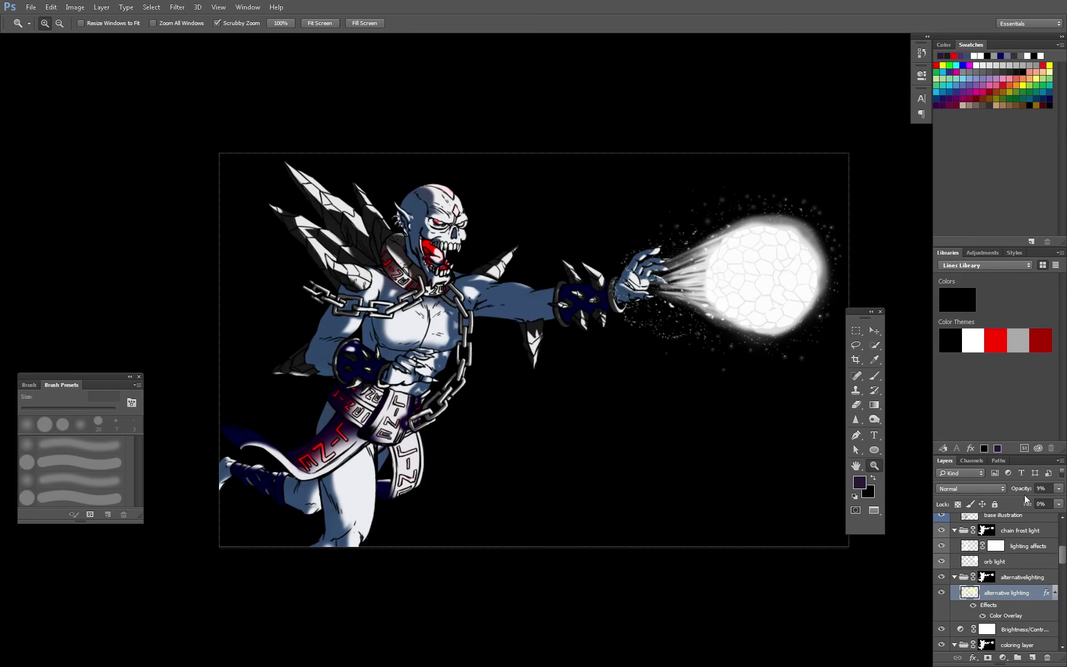
Preview the finished demon illustration full screen
right_click(1011, 592)
key("Escape")
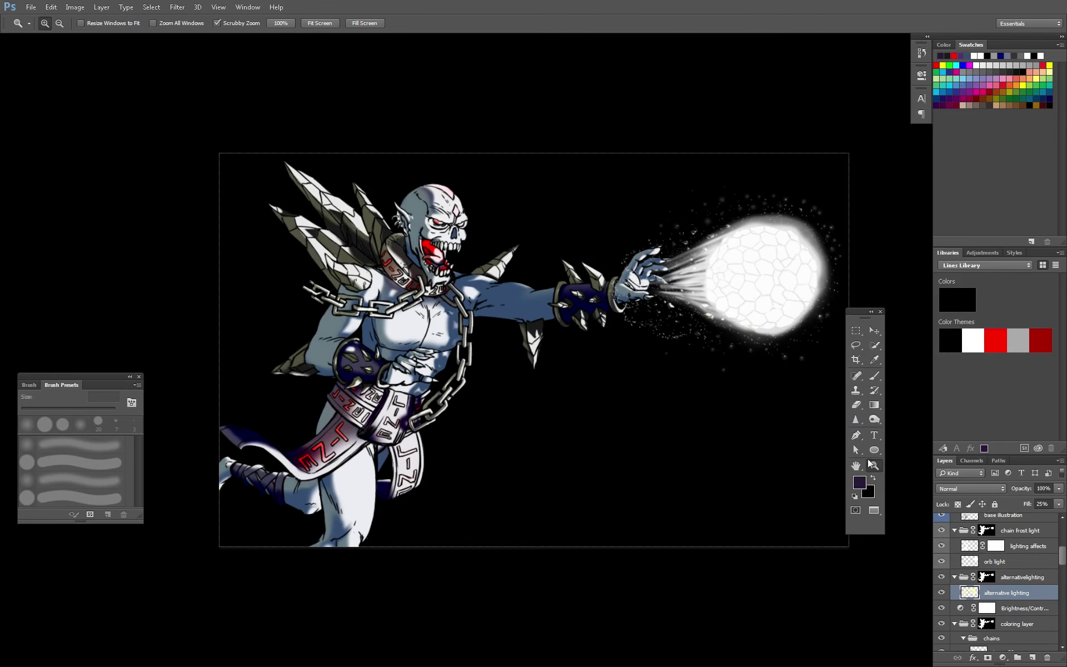
key("f")
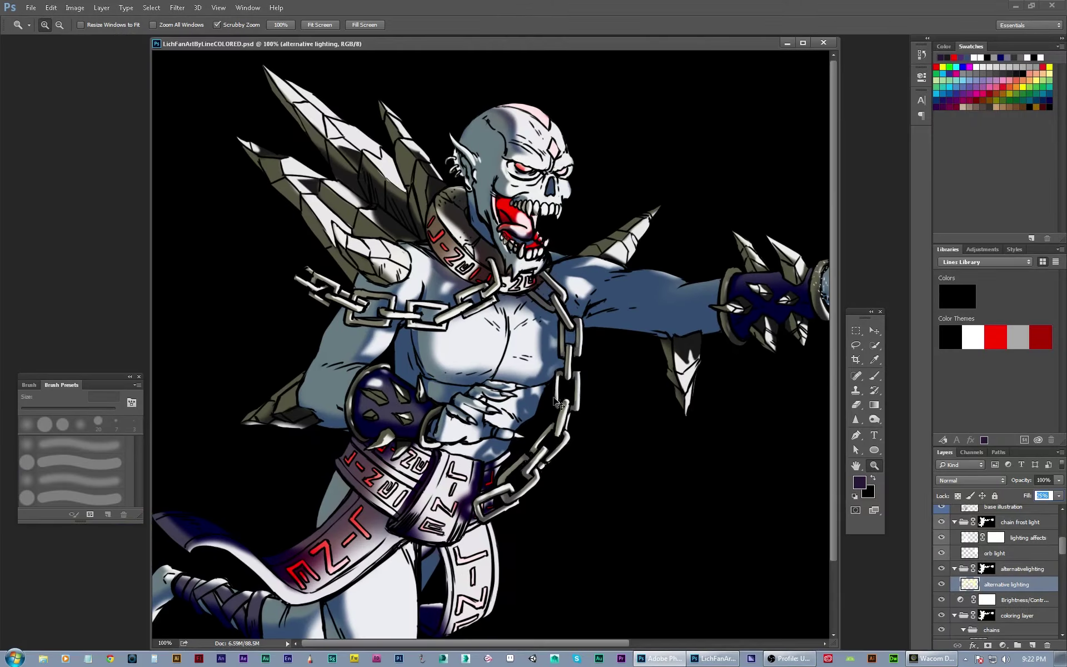